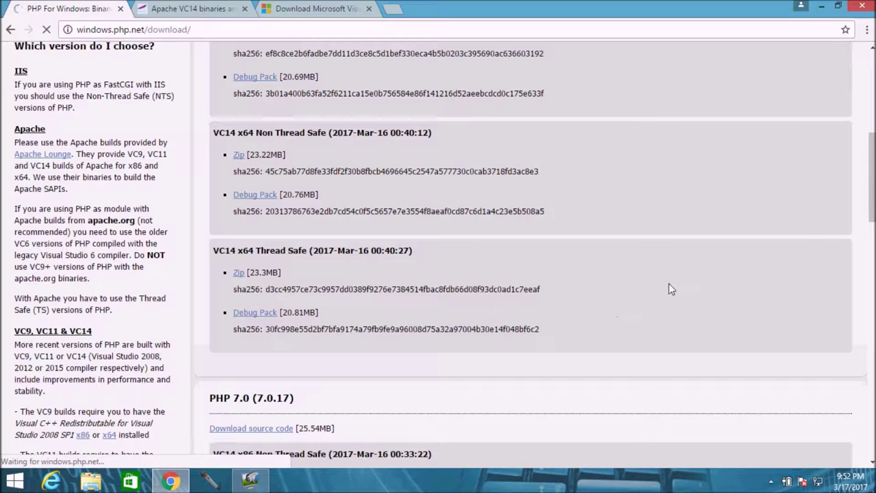
Step: Look over the PHP 7.1 Windows builds, and switch to the Apache Lounge VC14 download page
{"action": "scroll", "coordinate": [872, 199], "scroll_direction": "down", "scroll_amount": 2}
{"action": "scroll", "coordinate": [531, 186], "scroll_direction": "up", "scroll_amount": 9}
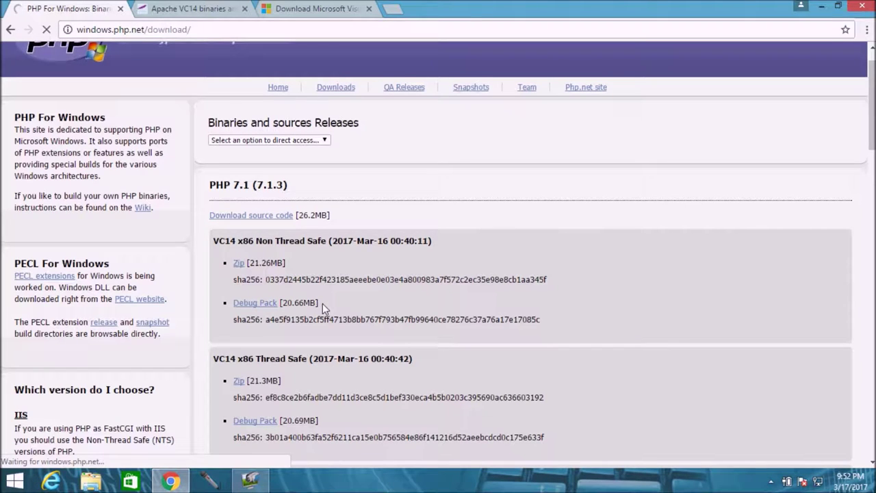
{"action": "left_click", "coordinate": [171, 11]}
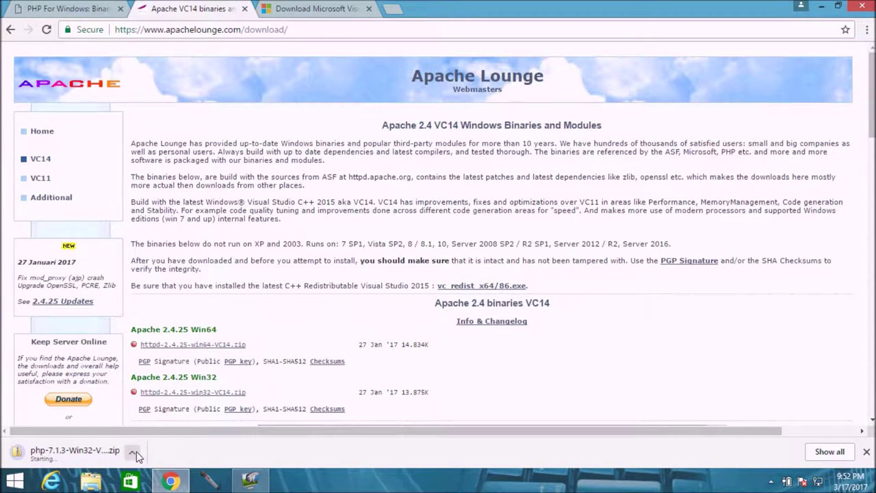
Step: Pause and cancel the running php-7.1.3 zip download, and dismiss the download bar
{"action": "left_click", "coordinate": [134, 452]}
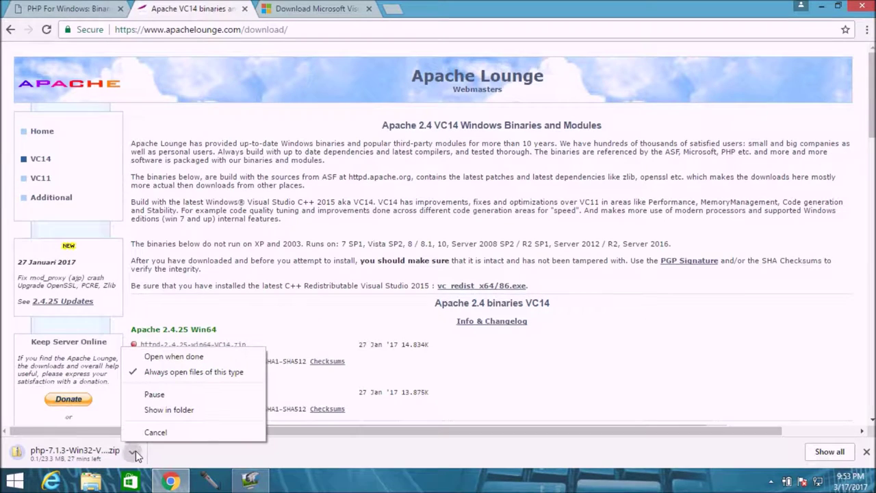
{"action": "left_click", "coordinate": [156, 394]}
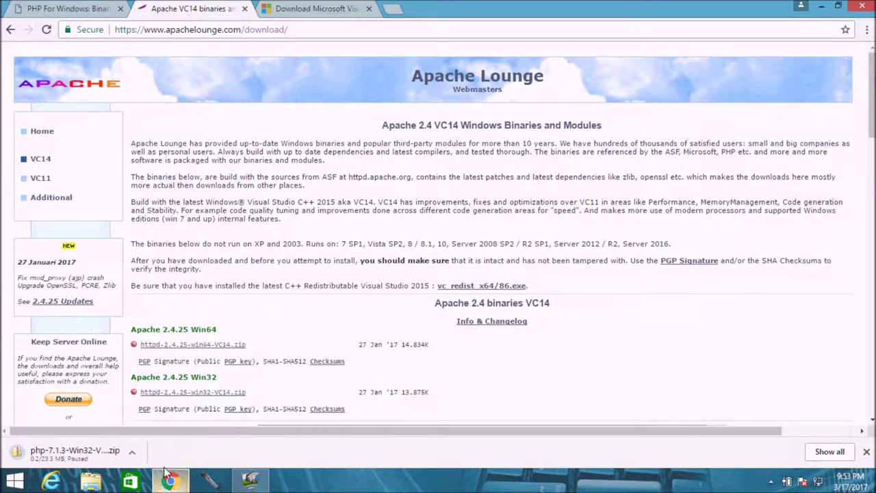
{"action": "left_click", "coordinate": [134, 453]}
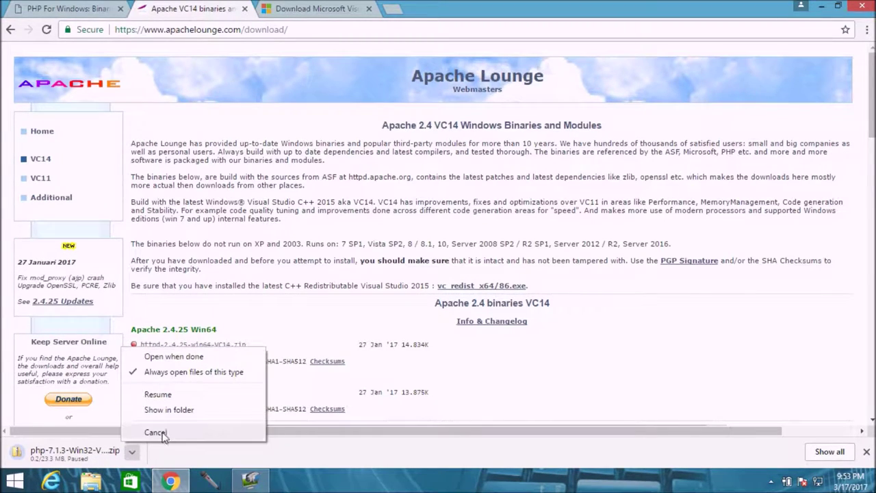
{"action": "left_click", "coordinate": [163, 433]}
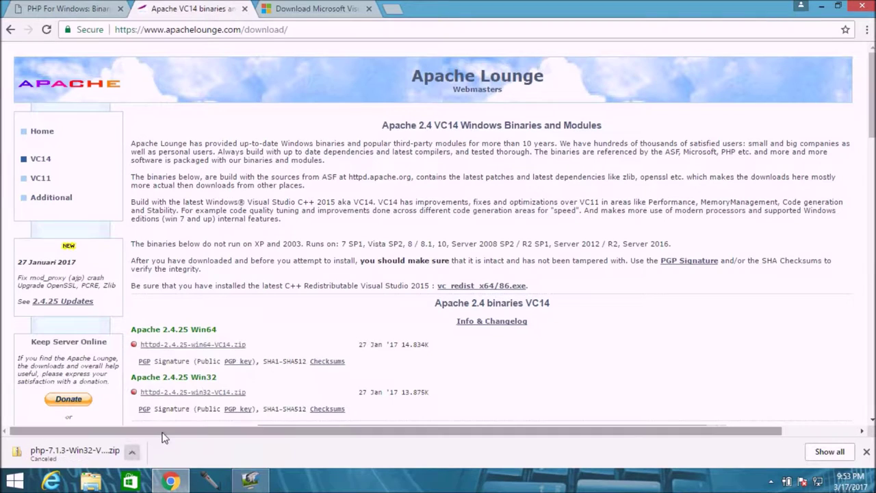
{"action": "left_click", "coordinate": [867, 452]}
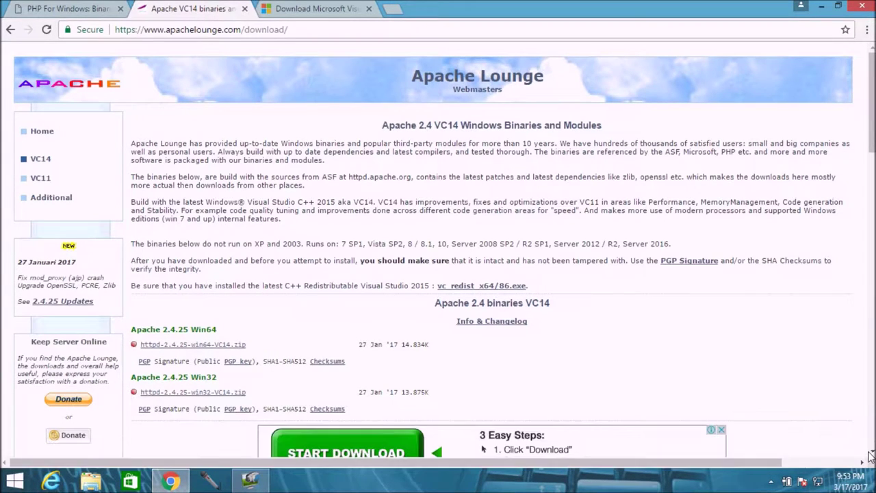
Step: Open the Visual C++ 2015 redistributable page linked on Apache Lounge, and close the duplicate Microsoft page and the PHP page
{"action": "left_click", "coordinate": [510, 288]}
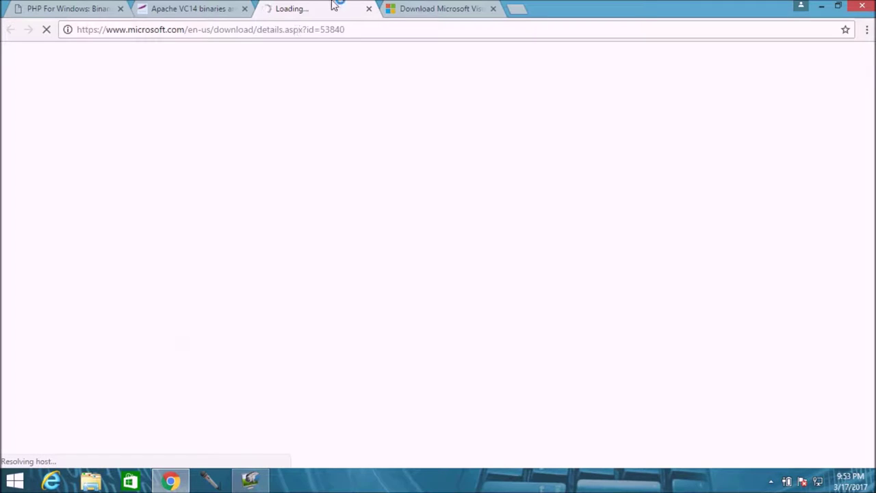
{"action": "left_click", "coordinate": [428, 8]}
{"action": "left_click", "coordinate": [492, 9]}
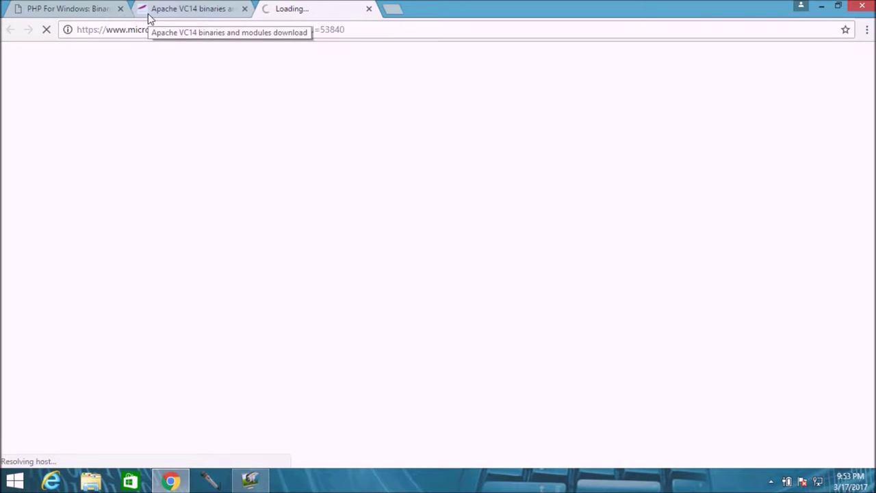
{"action": "left_click", "coordinate": [69, 9]}
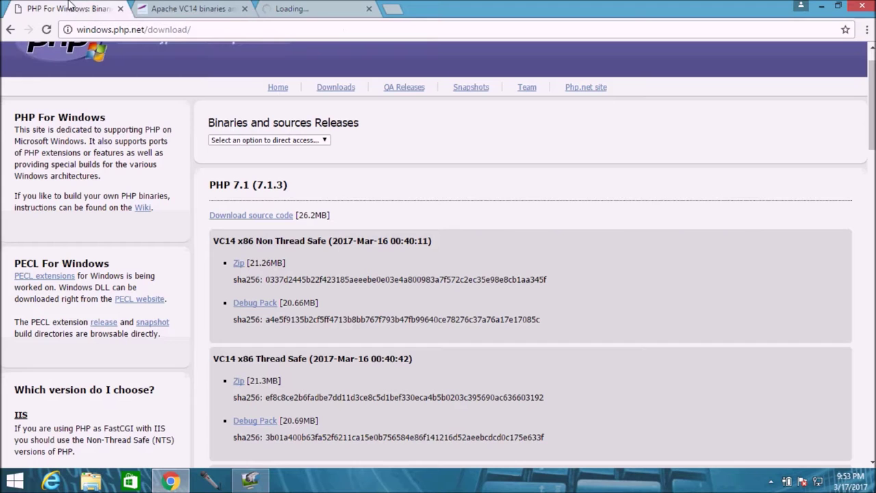
{"action": "left_click", "coordinate": [120, 9]}
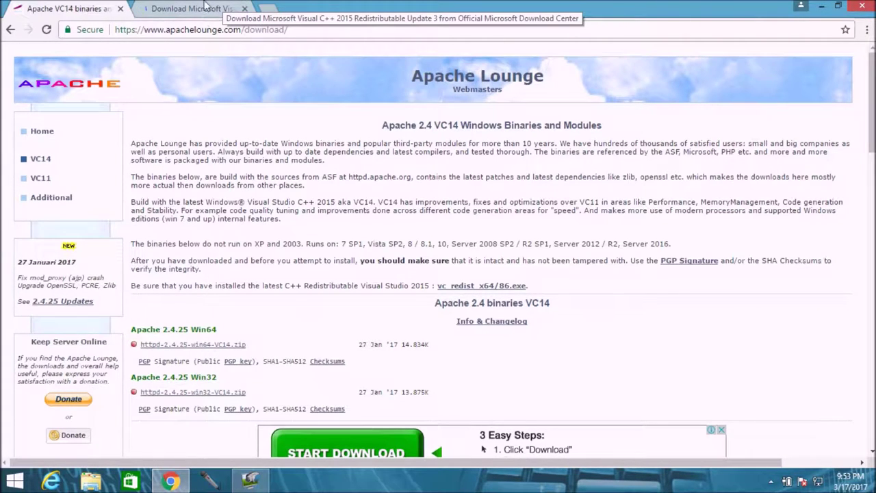
Step: Request the vc_redist.x64.exe download of Microsoft Visual C++ 2015 Redistributable Update 3, and close the Microsoft page
{"action": "left_click", "coordinate": [205, 7]}
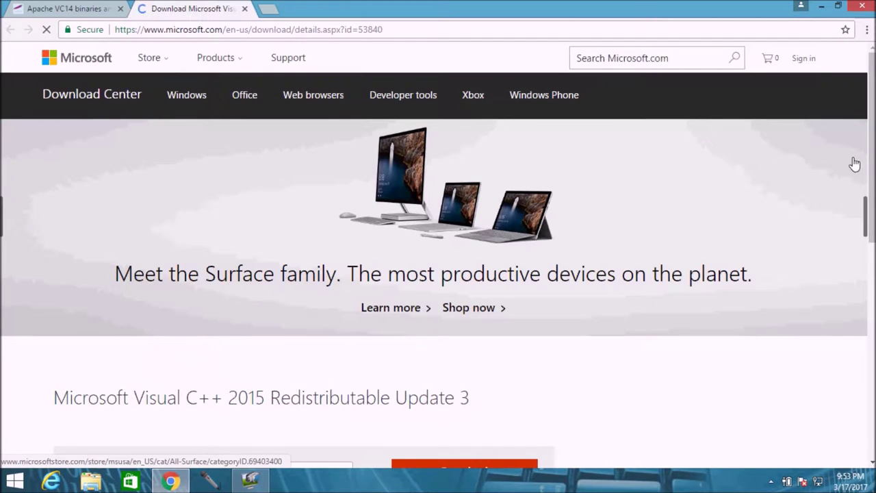
{"action": "scroll", "coordinate": [705, 307], "scroll_direction": "down", "scroll_amount": 3}
{"action": "left_click", "coordinate": [464, 277]}
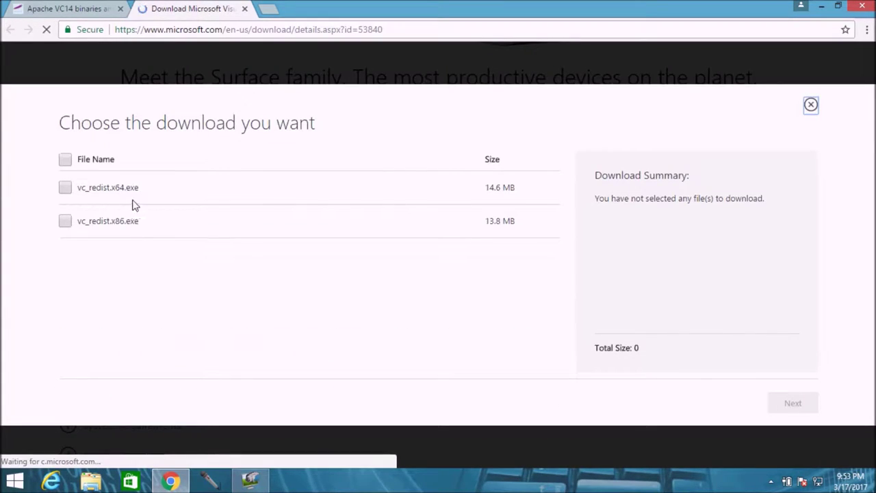
{"action": "left_click", "coordinate": [64, 187]}
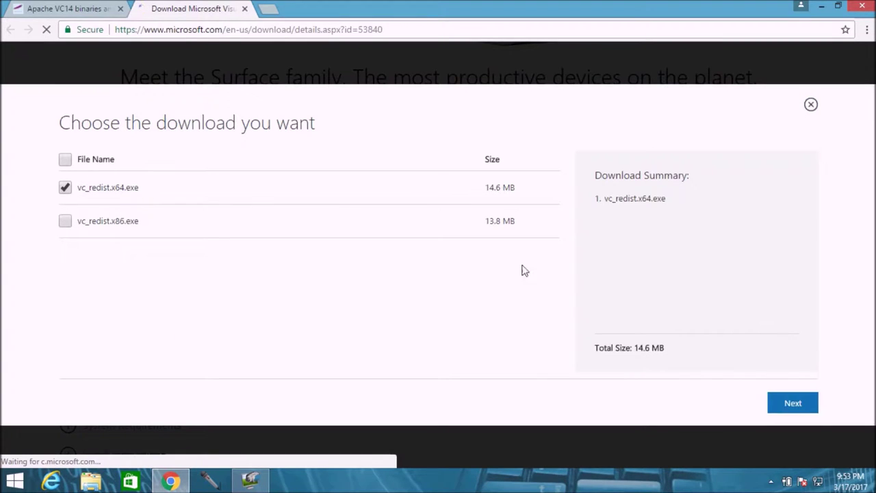
{"action": "left_click", "coordinate": [792, 405]}
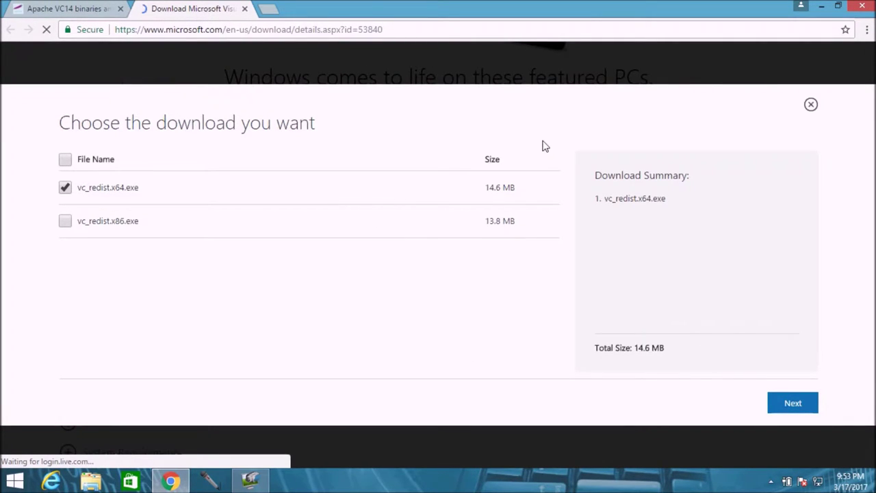
{"action": "left_click", "coordinate": [800, 408]}
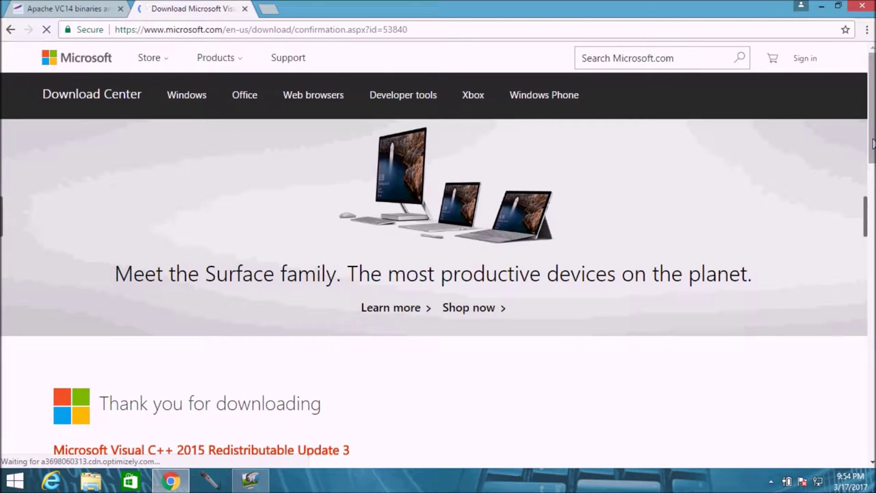
{"action": "scroll", "coordinate": [523, 349], "scroll_direction": "down", "scroll_amount": 3}
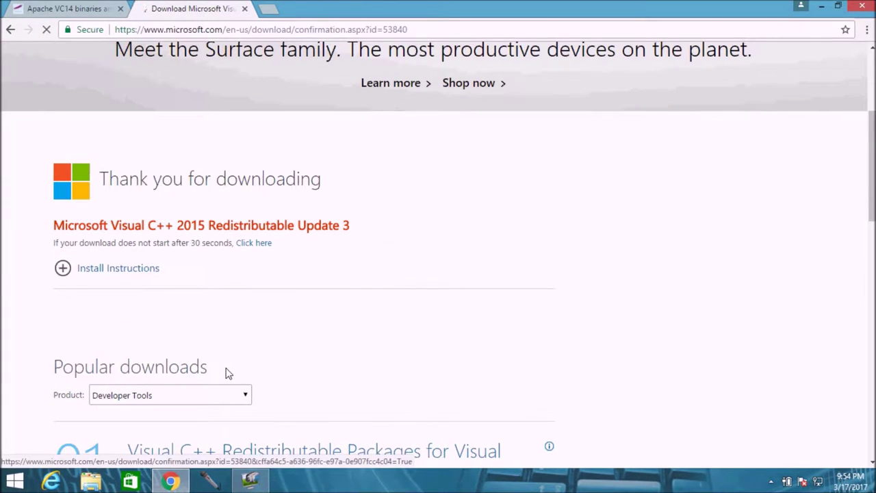
{"action": "left_click", "coordinate": [244, 8]}
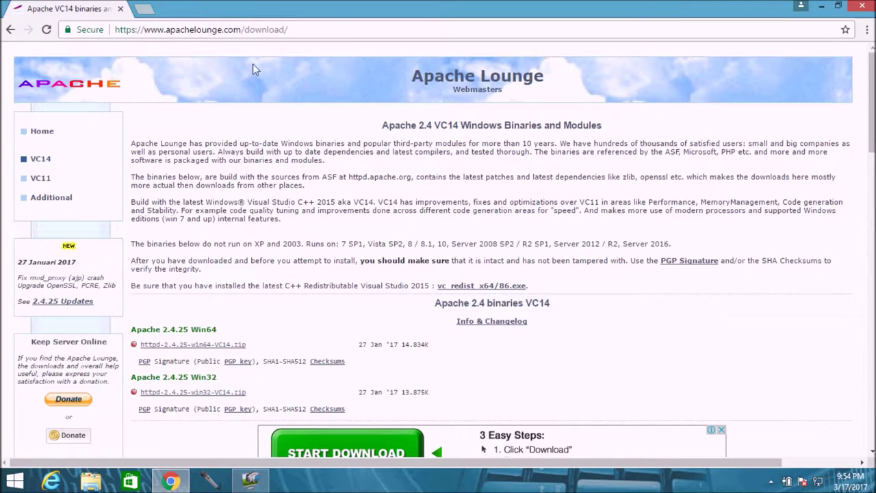
{"action": "left_click", "coordinate": [228, 347]}
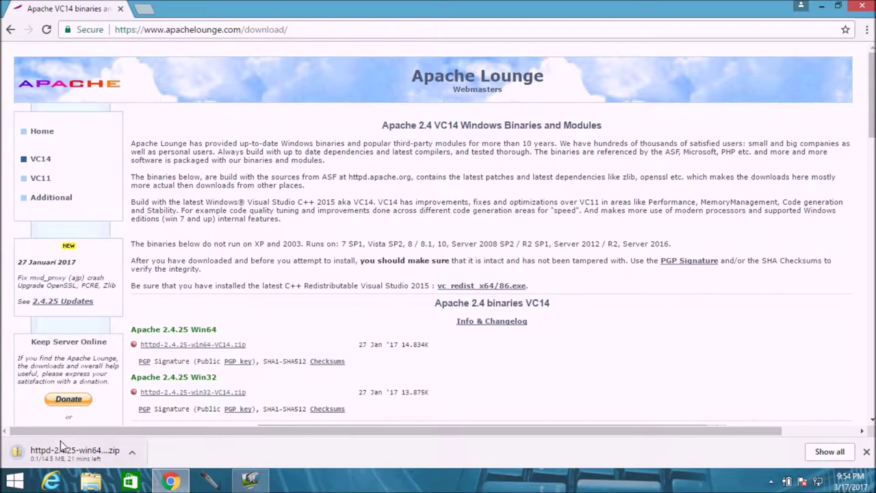
{"action": "left_click", "coordinate": [132, 453]}
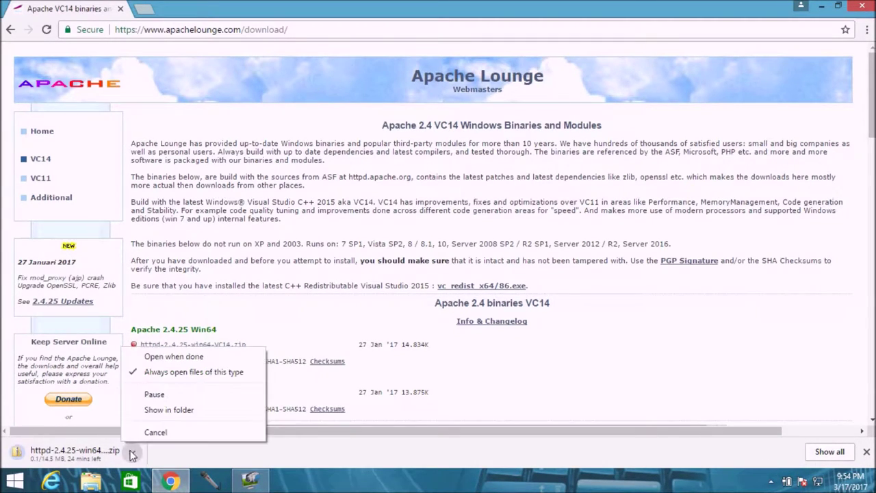
{"action": "left_click", "coordinate": [155, 395]}
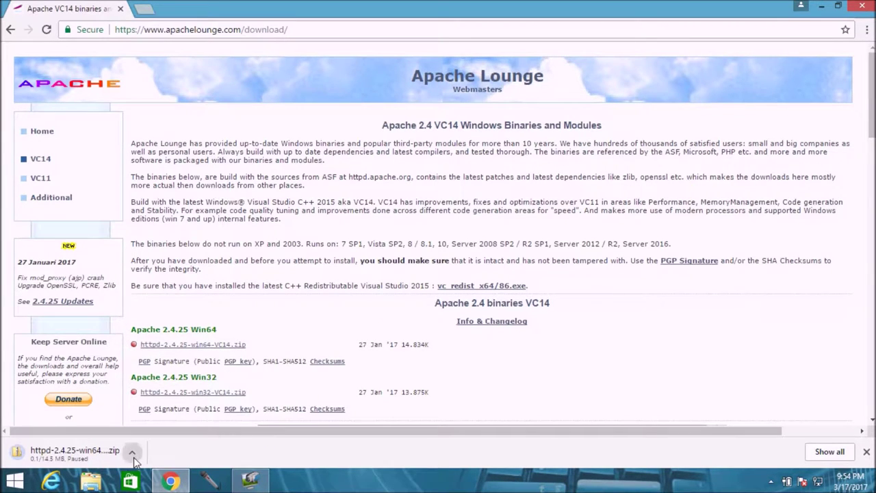
{"action": "left_click", "coordinate": [132, 452]}
{"action": "left_click", "coordinate": [154, 431]}
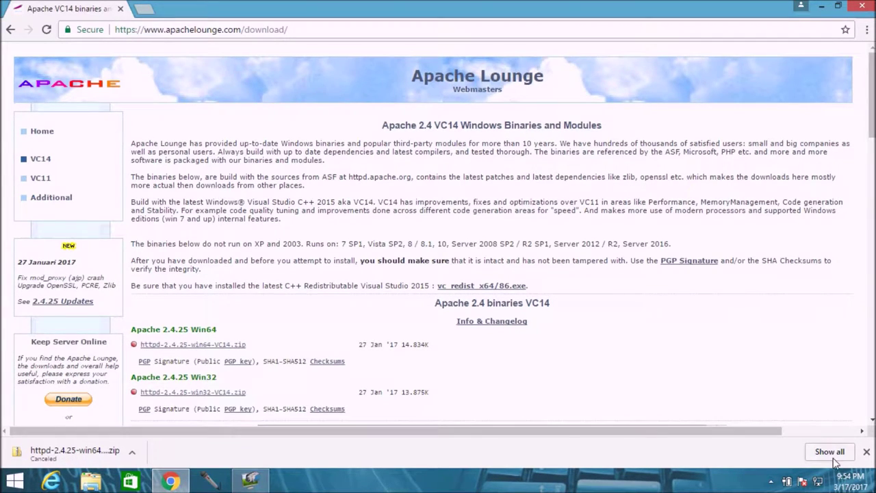
{"action": "left_click", "coordinate": [866, 451]}
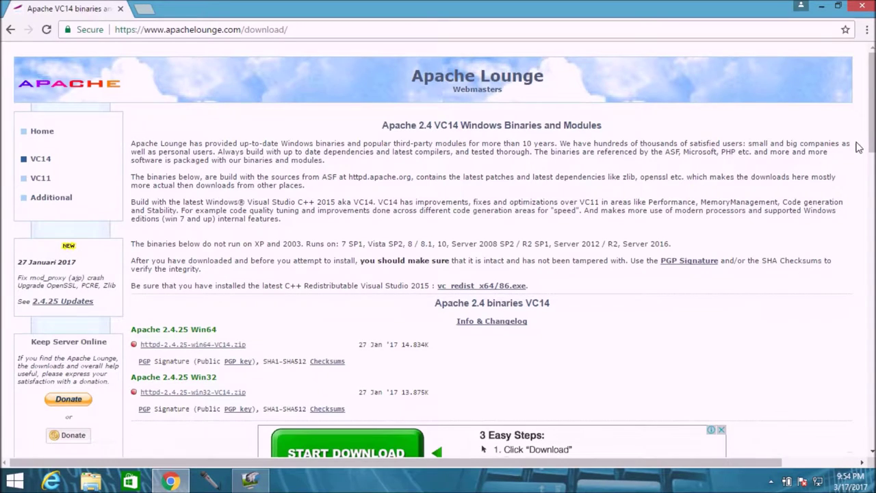
Step: Open the browser's download history and remove the cancelled httpd-2.4.25 and php-7.1.3 entries
{"action": "left_click", "coordinate": [866, 30]}
{"action": "left_click", "coordinate": [746, 115]}
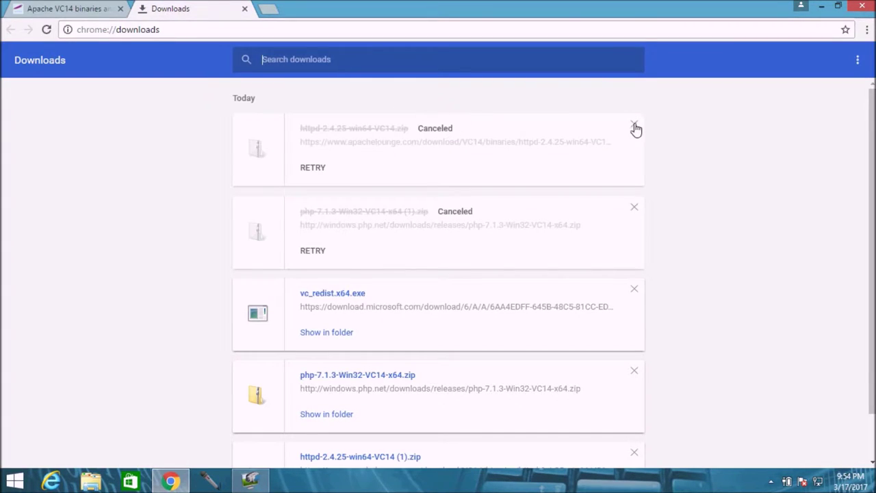
{"action": "left_click", "coordinate": [634, 125]}
{"action": "left_click", "coordinate": [635, 127]}
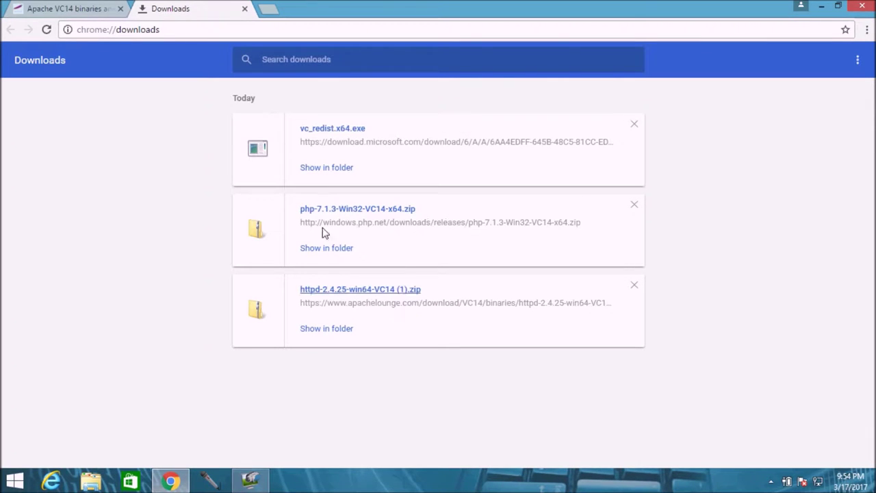
Step: Run vc_redist.x64.exe, agree to the license terms, install the Visual C++ 2015 Redistributable (x64), and close the installer
{"action": "left_click", "coordinate": [342, 130]}
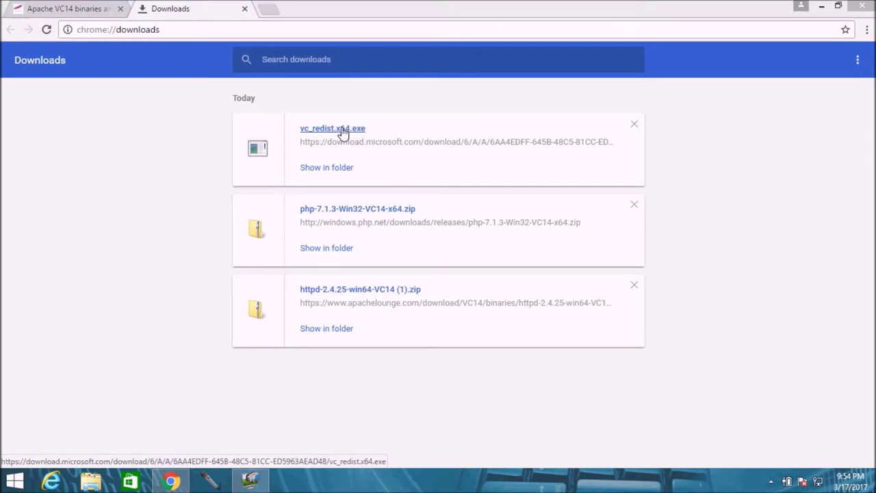
{"action": "left_click", "coordinate": [364, 293]}
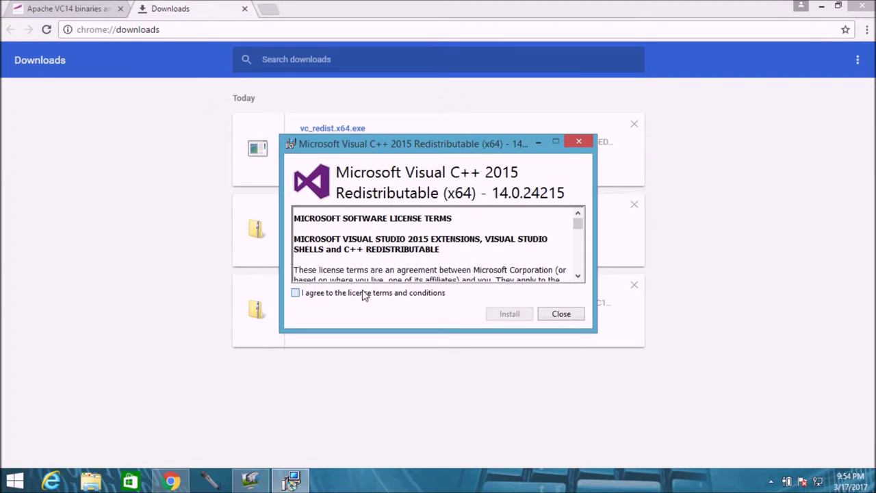
{"action": "left_click", "coordinate": [507, 313]}
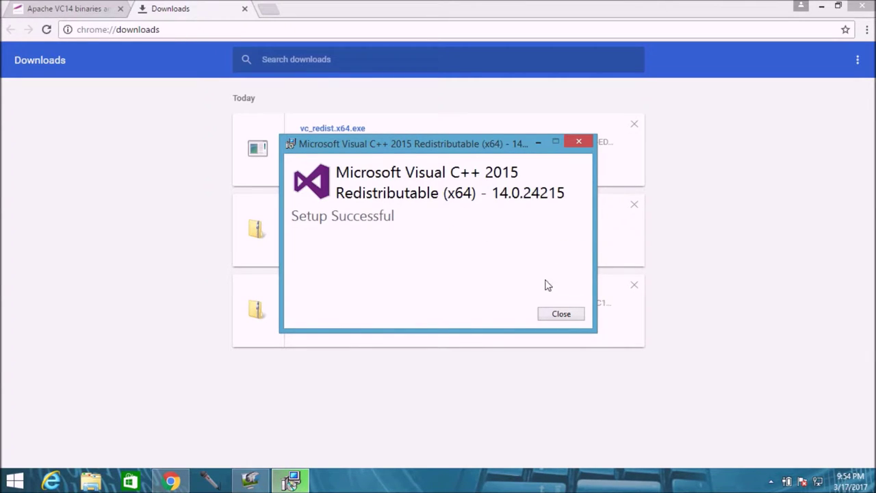
{"action": "left_click", "coordinate": [560, 319]}
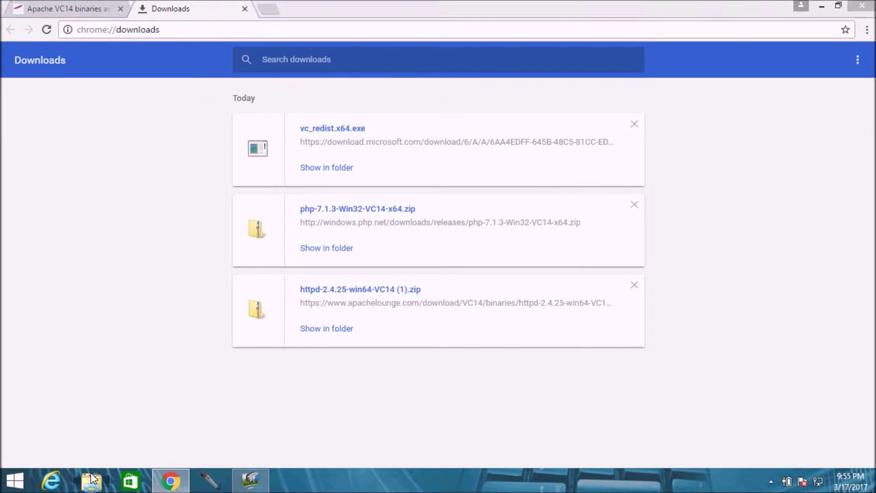
Step: Open the C: drive in File Explorer, and show the downloaded php-7.1.3-Win32-VC14-x64.zip in its folder
{"action": "left_click", "coordinate": [91, 481]}
{"action": "double_click", "coordinate": [154, 176]}
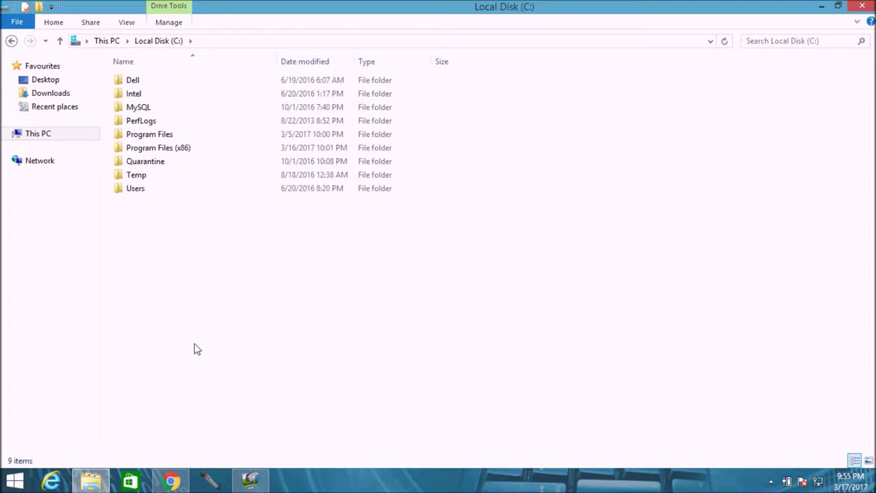
{"action": "key", "text": "alt+Tab"}
{"action": "left_click", "coordinate": [326, 247]}
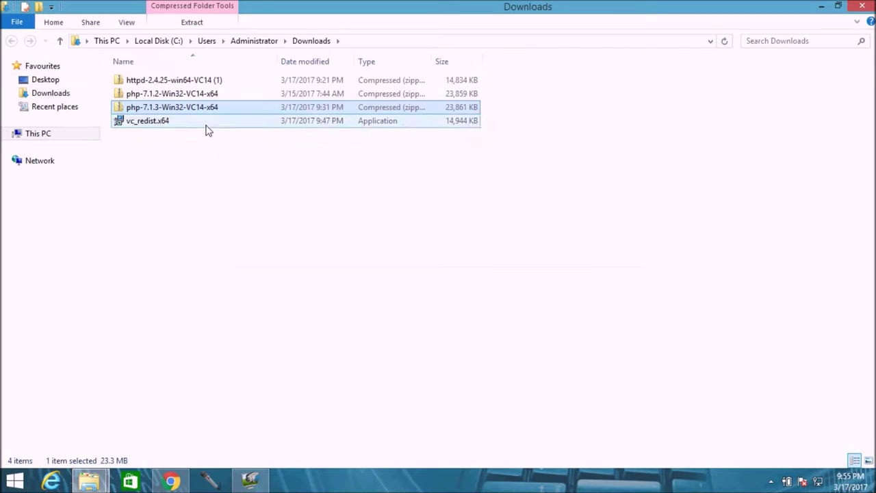
Step: Copy the Apache24 folder from the httpd-2.4.25-win64-VC14 (1) archive to the root of the C: drive
{"action": "left_click", "coordinate": [183, 83]}
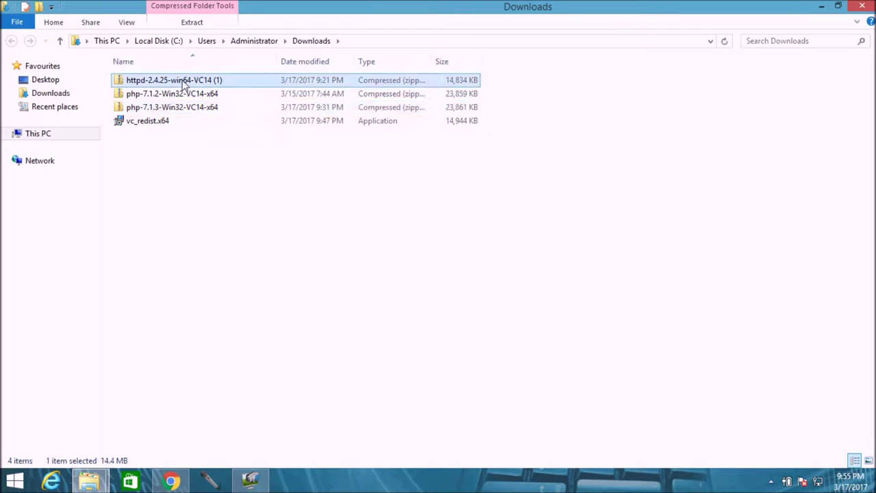
{"action": "left_click", "coordinate": [201, 230]}
{"action": "double_click", "coordinate": [195, 83]}
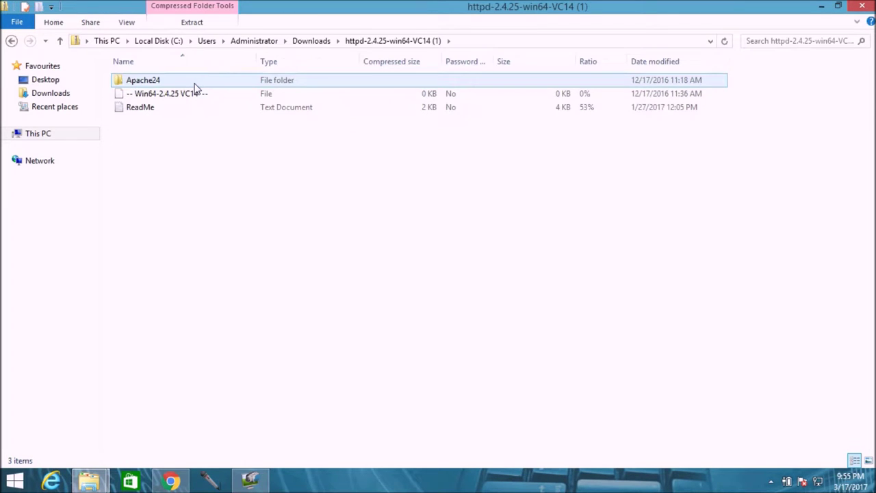
{"action": "left_click", "coordinate": [142, 84]}
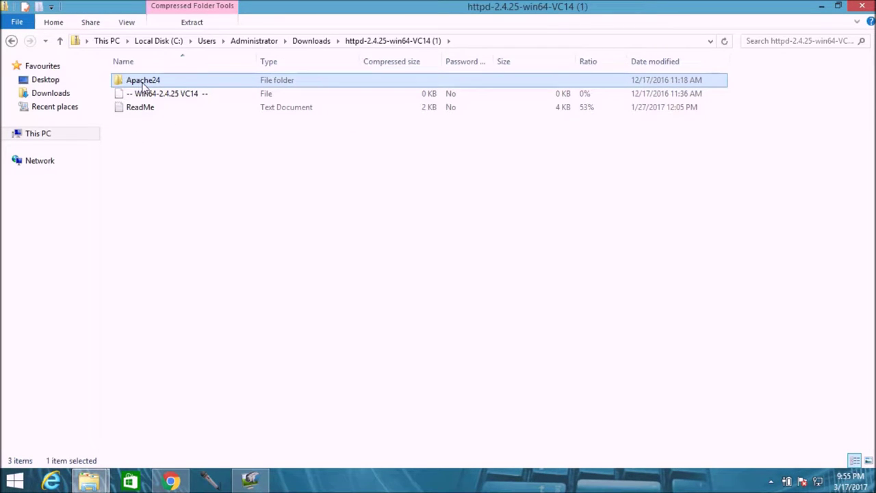
{"action": "key", "text": "alt+Tab"}
{"action": "key", "text": "alt+Tab"}
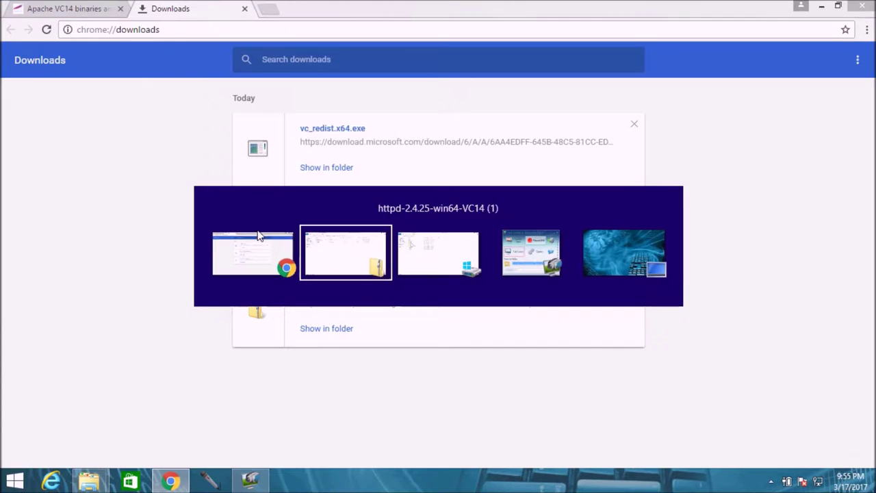
{"action": "right_click", "coordinate": [305, 271]}
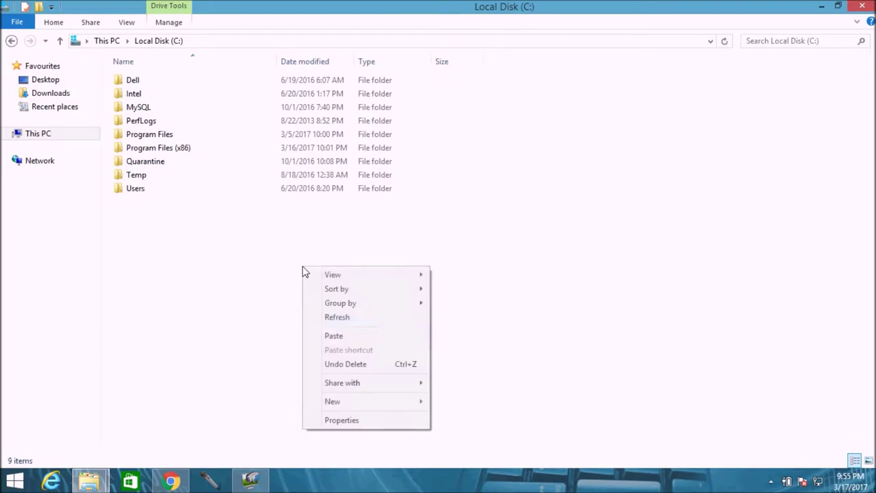
{"action": "left_click", "coordinate": [348, 335]}
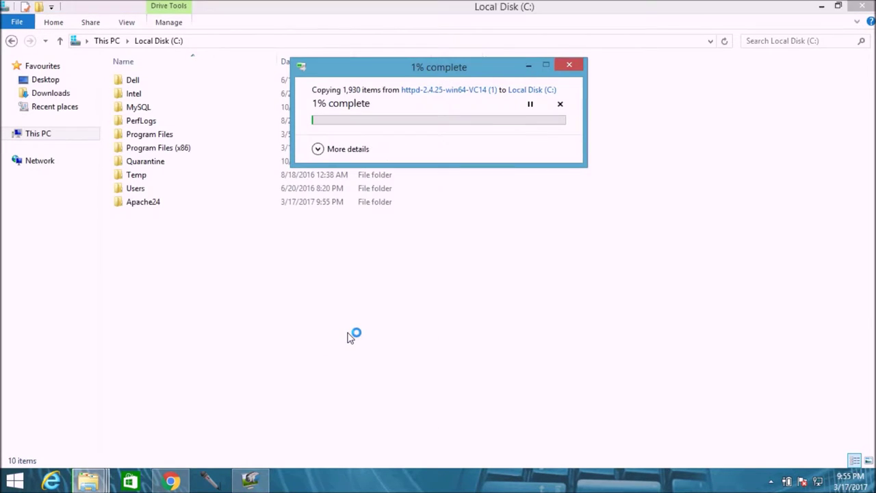
{"action": "left_click", "coordinate": [183, 279]}
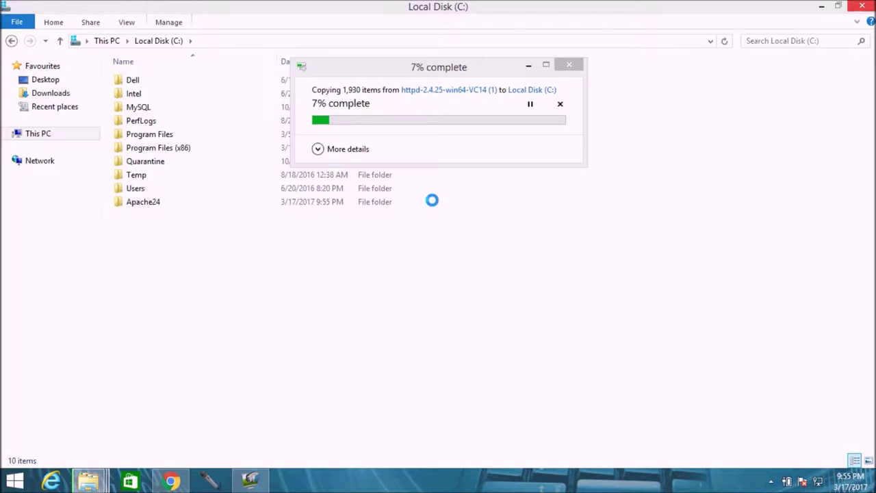
Step: Return from the httpd archive to Downloads and open the php-7.1.2-Win32-VC14-x64 archive
{"action": "mouse_move", "coordinate": [94, 486]}
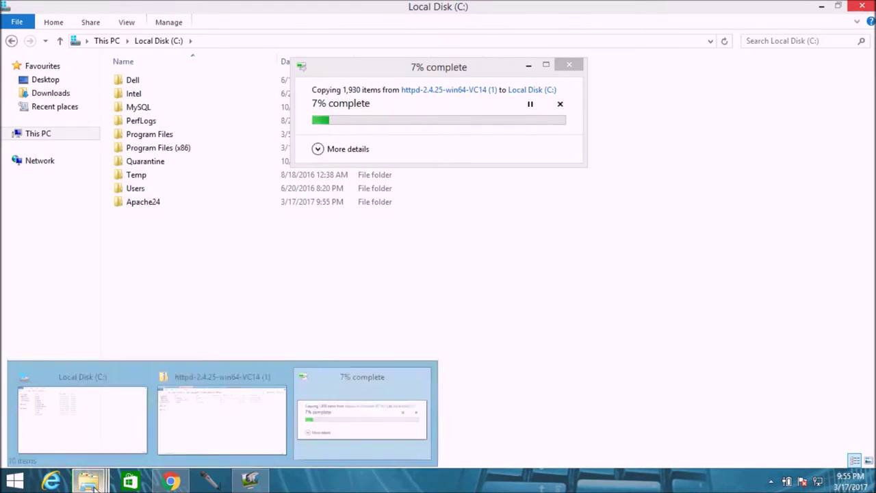
{"action": "left_click", "coordinate": [168, 383]}
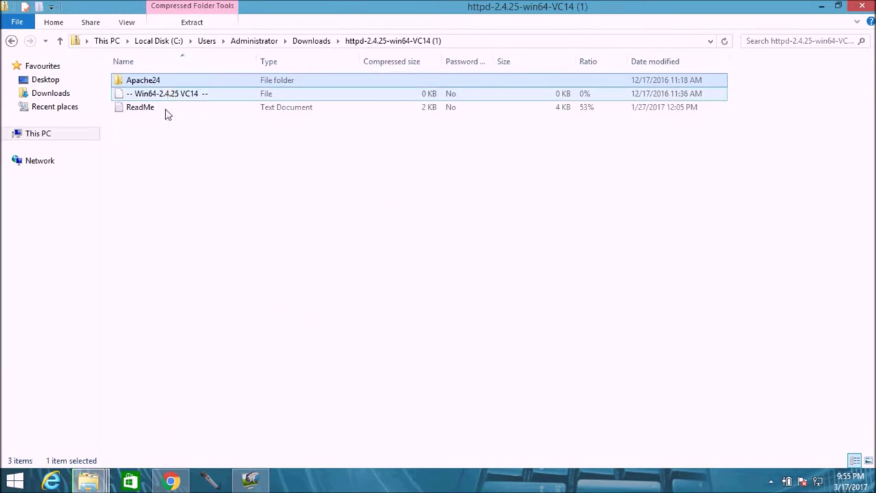
{"action": "mouse_move", "coordinate": [89, 482]}
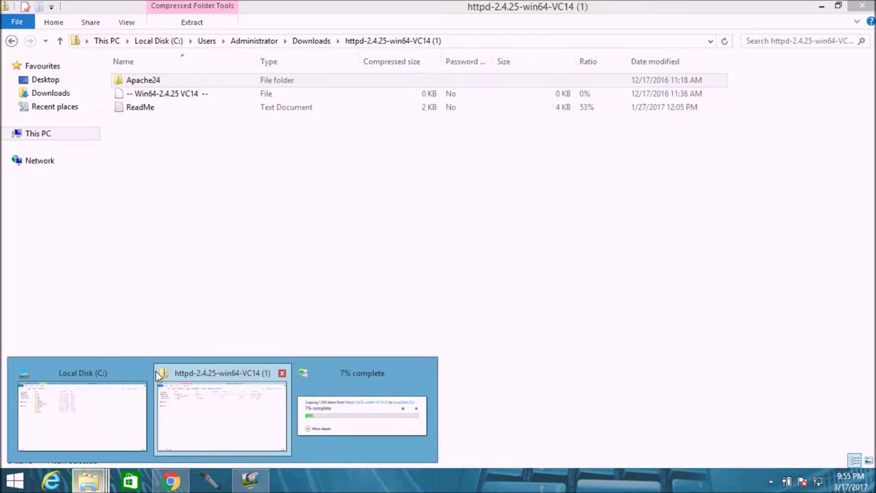
{"action": "mouse_move", "coordinate": [108, 377]}
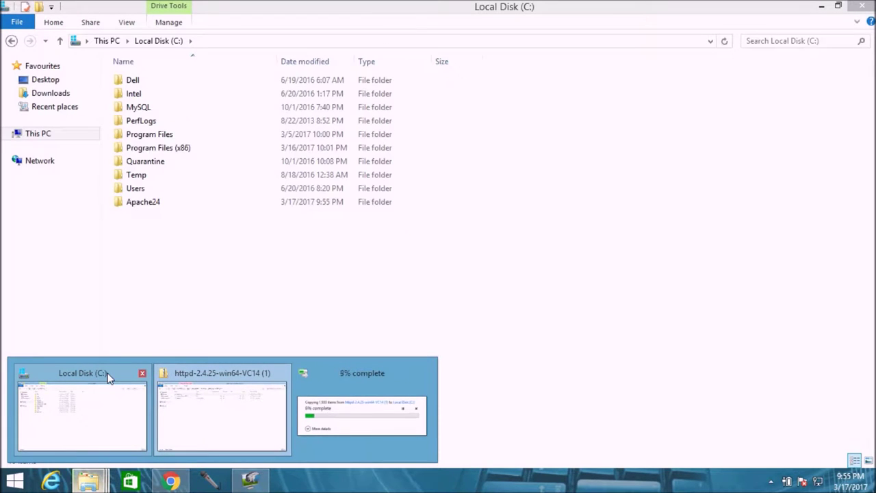
{"action": "left_click", "coordinate": [198, 378]}
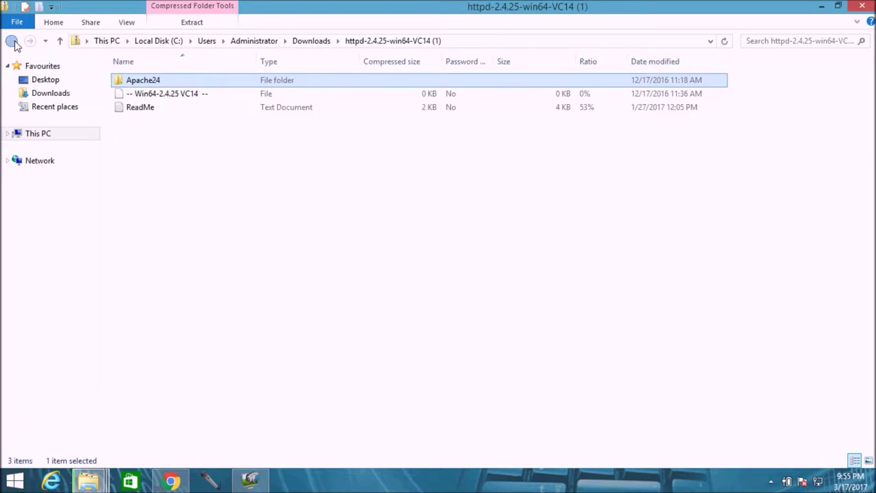
{"action": "left_click", "coordinate": [14, 43]}
{"action": "left_click", "coordinate": [187, 96]}
{"action": "double_click", "coordinate": [186, 95]}
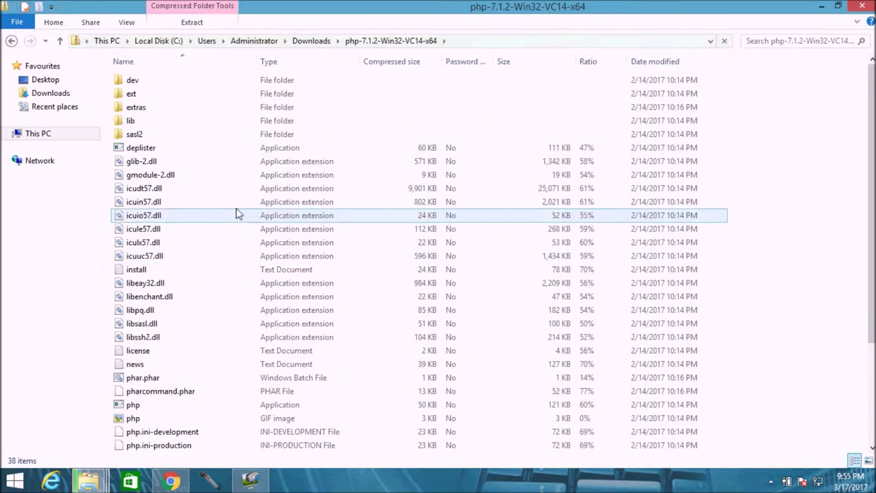
Step: Select everything in the php-7.1.2-Win32-VC14-x64 archive and copy it, allowing the blocked files to be opened
{"action": "key", "text": "ctrl+a"}
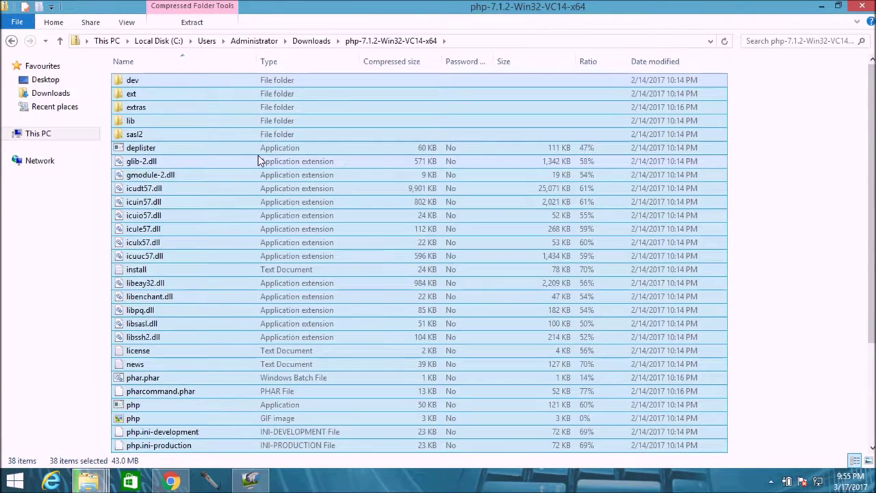
{"action": "key", "text": "Return"}
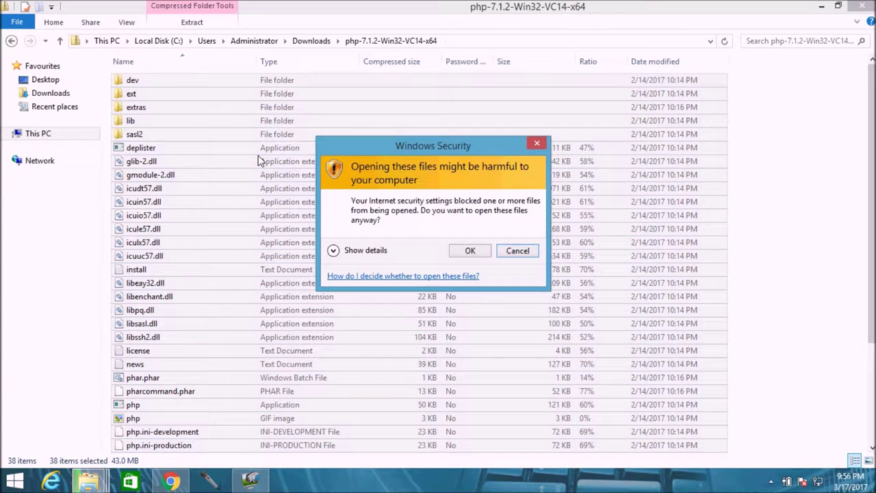
{"action": "left_click", "coordinate": [512, 252]}
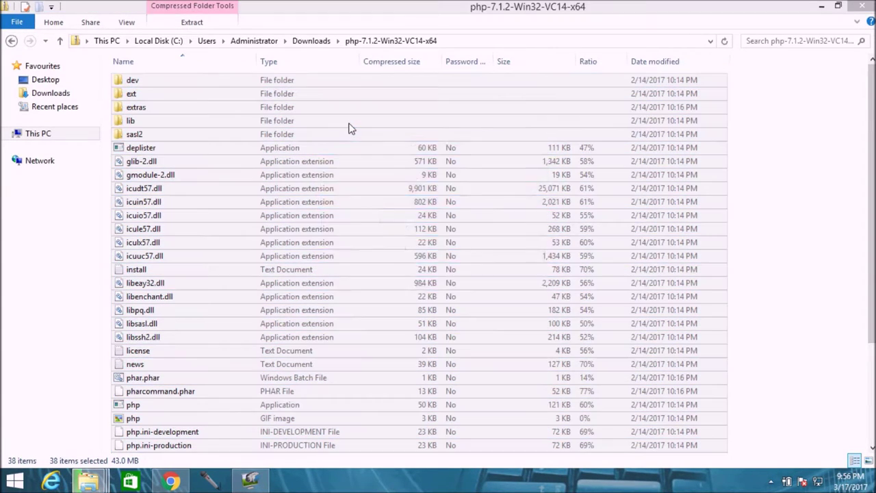
{"action": "right_click", "coordinate": [350, 128]}
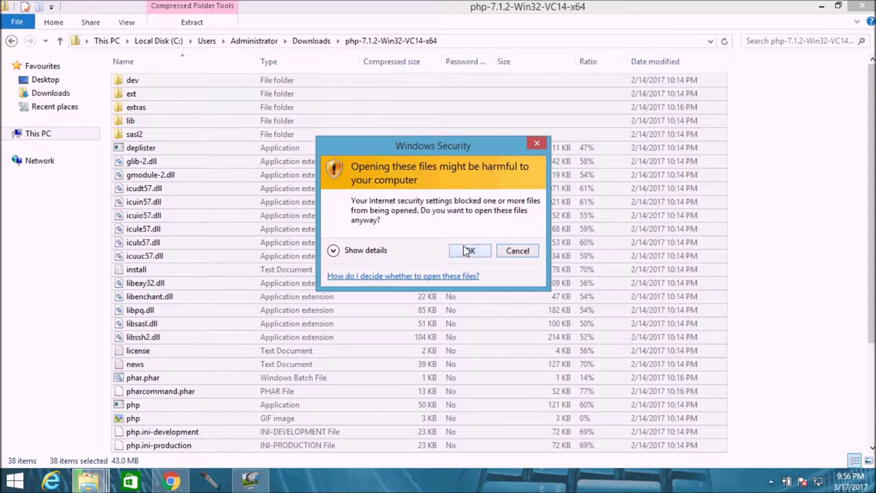
{"action": "left_click", "coordinate": [465, 249]}
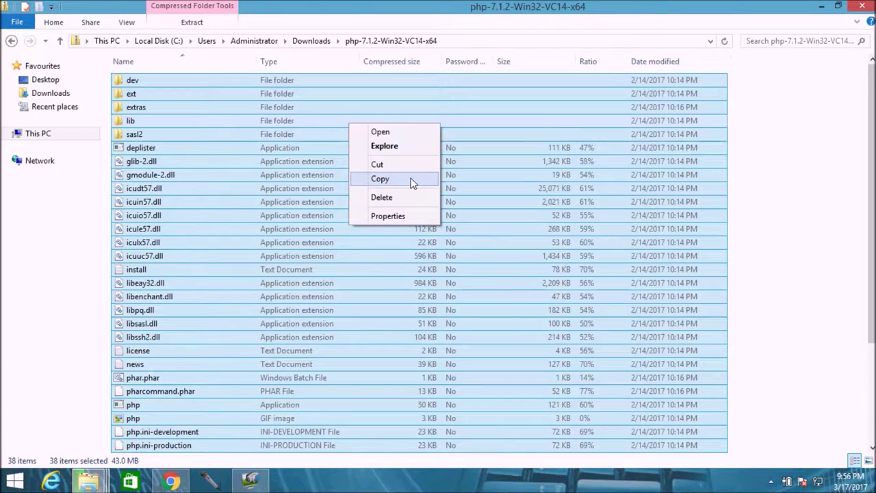
{"action": "left_click", "coordinate": [379, 178]}
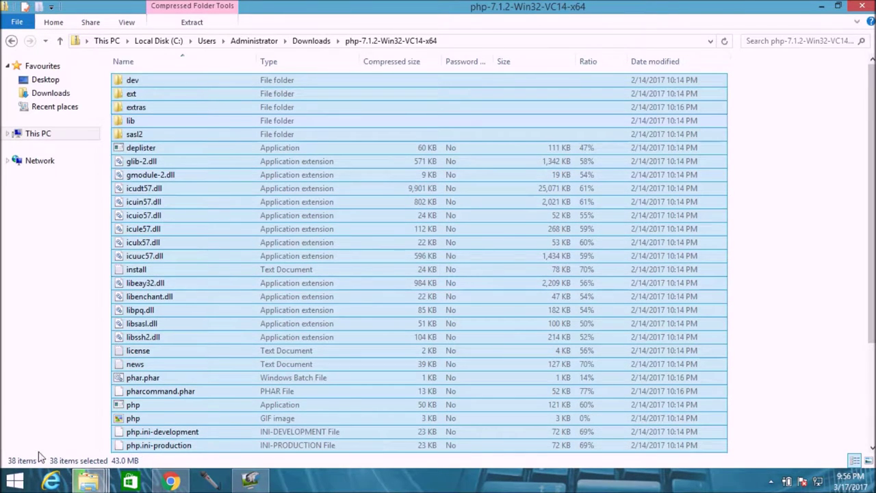
Step: Create a new folder named php in the root of the C: drive
{"action": "left_click", "coordinate": [95, 480]}
{"action": "left_click", "coordinate": [87, 375]}
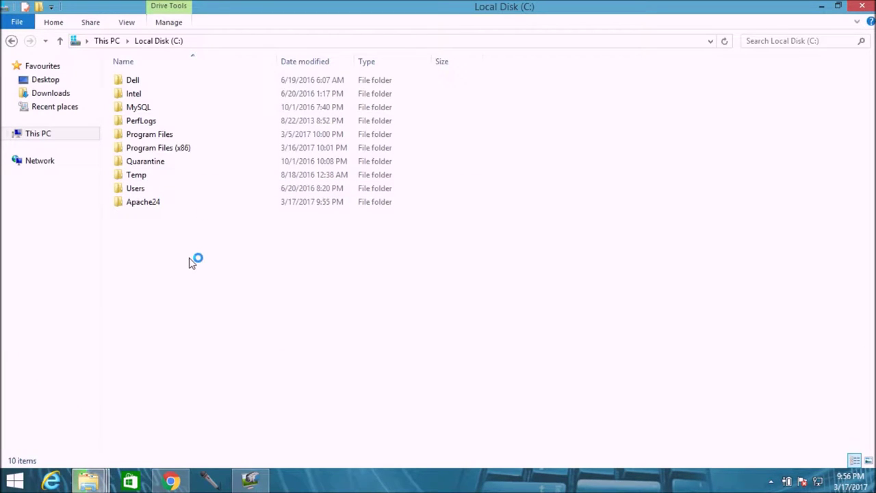
{"action": "left_click", "coordinate": [40, 81]}
{"action": "left_click", "coordinate": [37, 134]}
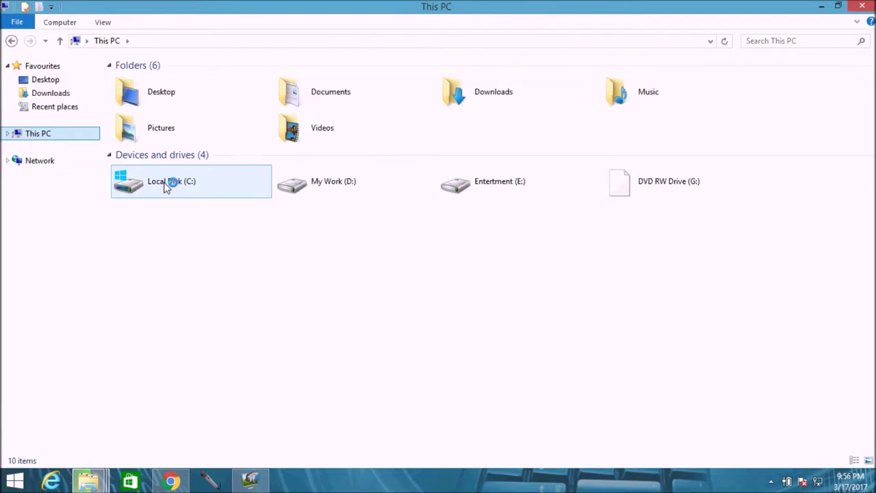
{"action": "double_click", "coordinate": [165, 186]}
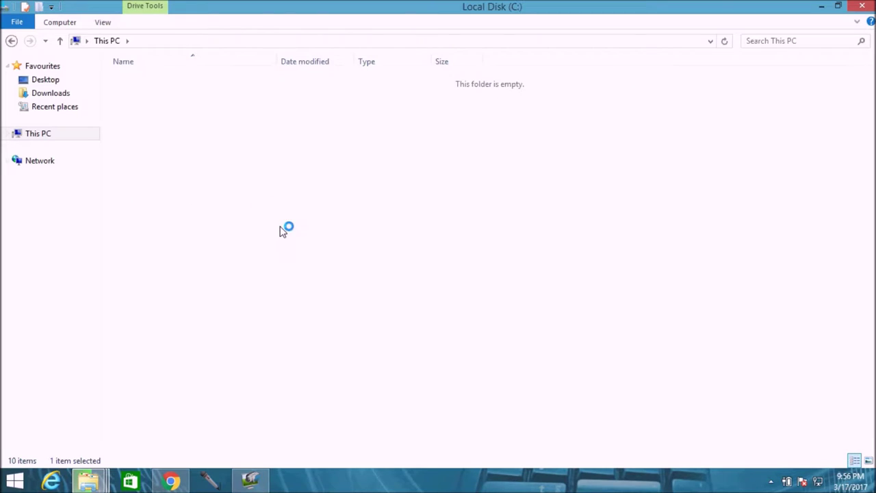
{"action": "right_click", "coordinate": [556, 218]}
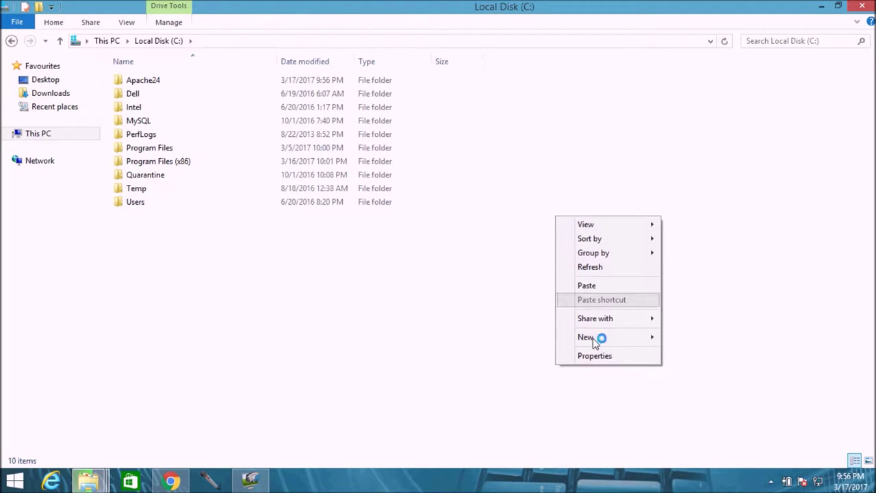
{"action": "mouse_move", "coordinate": [610, 339]}
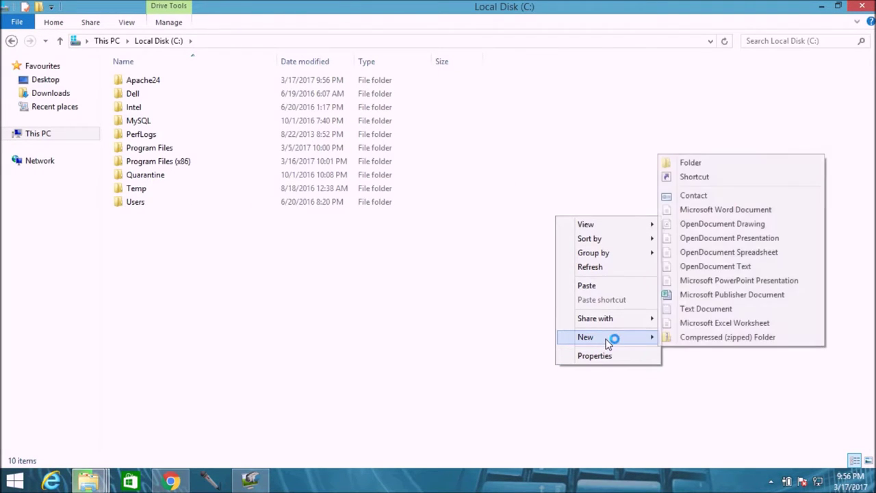
{"action": "left_click", "coordinate": [711, 171]}
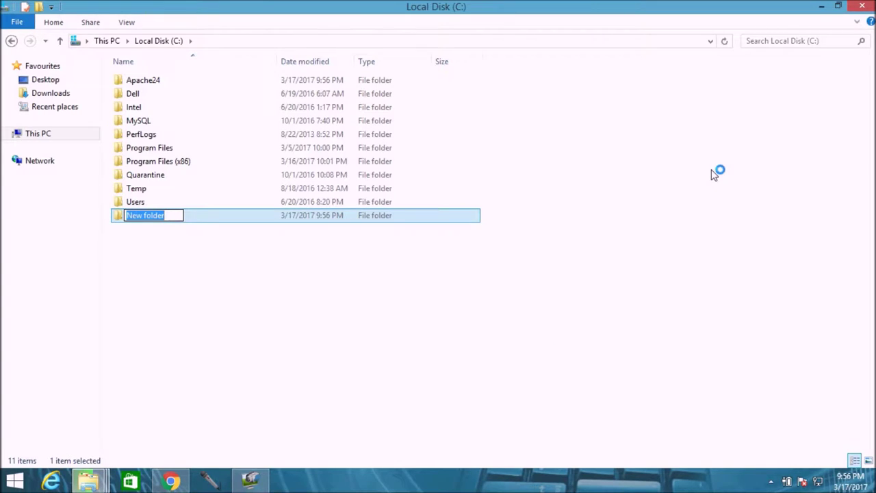
{"action": "type", "text": "php"}
{"action": "key", "text": "Return"}
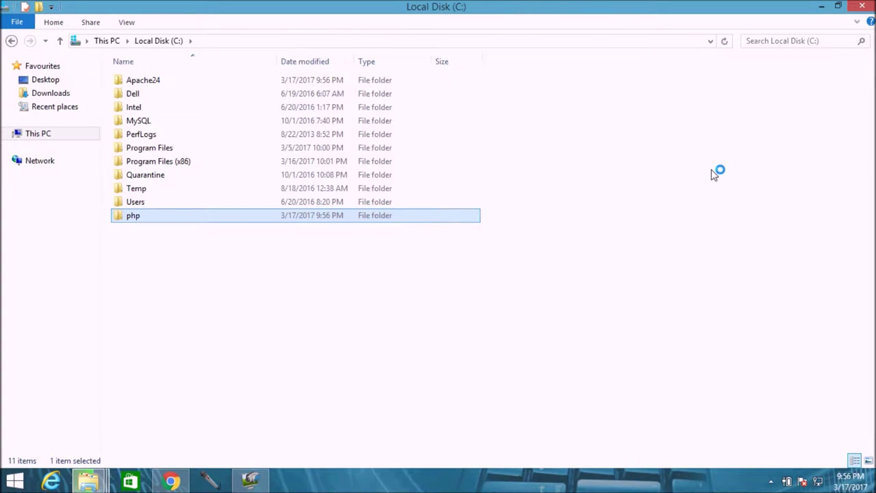
Step: Try to paste the copied PHP files into C:\php, retrying libenchant_ispell.dll before cancelling the PHP copy
{"action": "key", "text": "Return"}
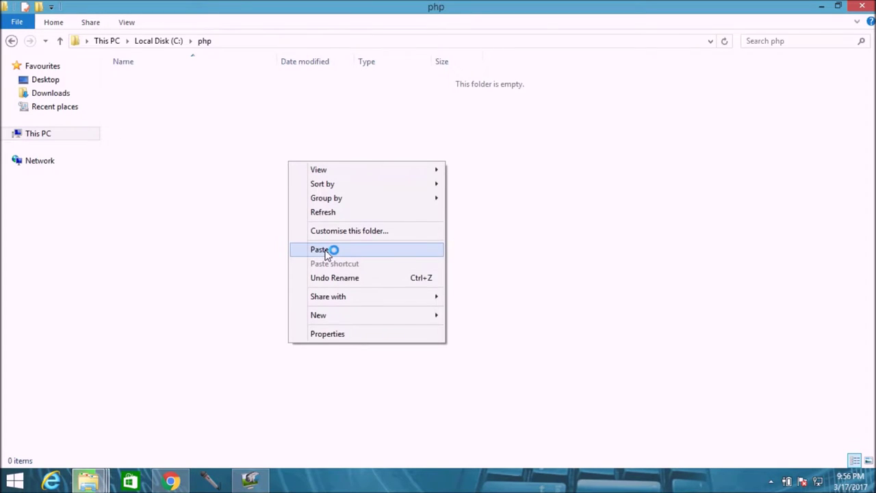
{"action": "left_click", "coordinate": [331, 250]}
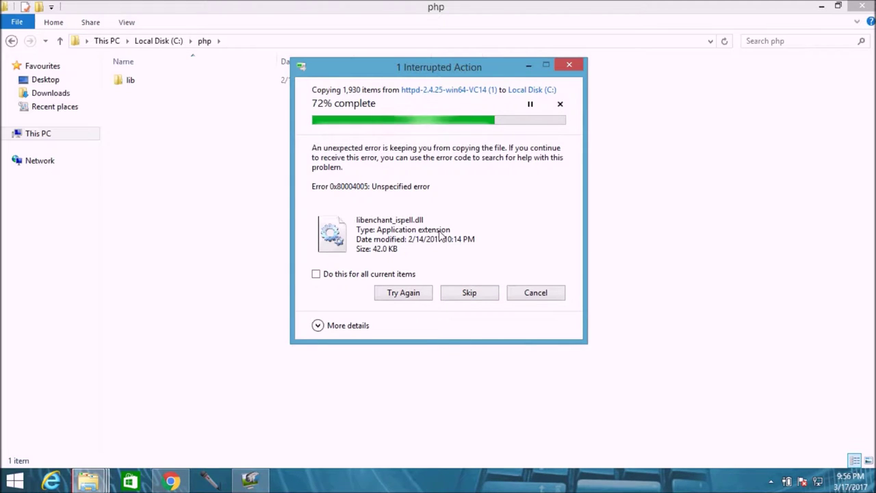
{"action": "left_click", "coordinate": [403, 293]}
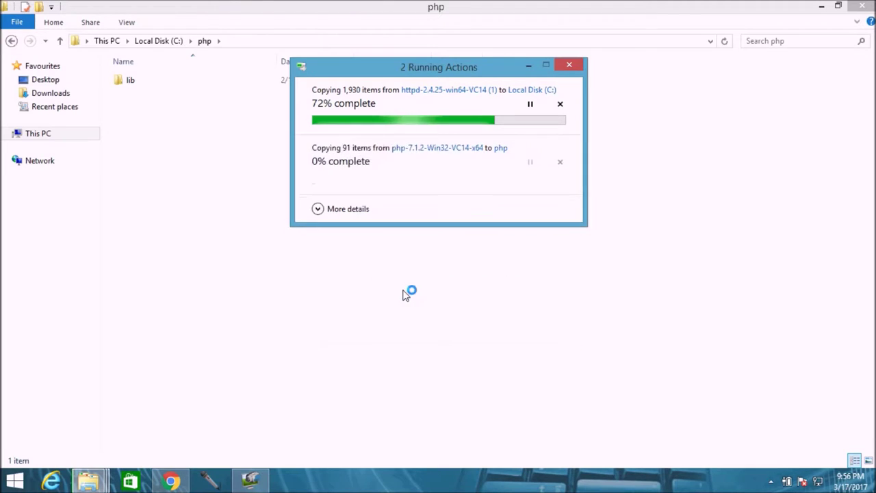
{"action": "left_click", "coordinate": [405, 293]}
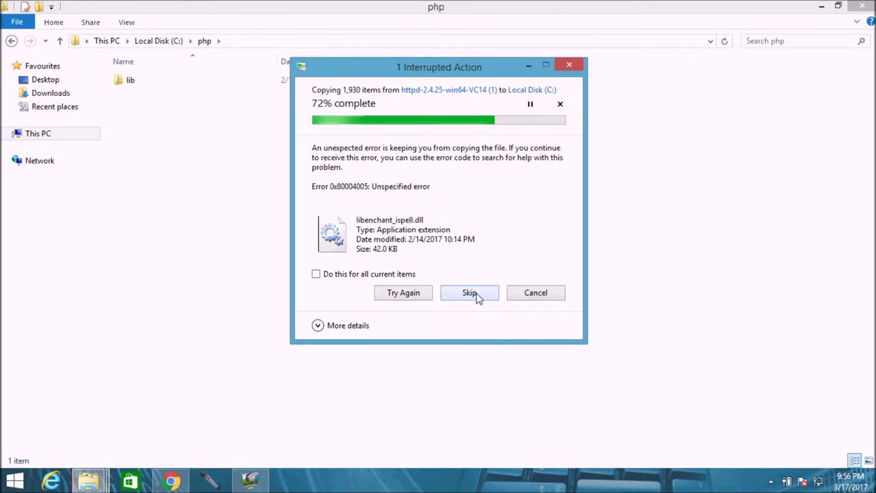
{"action": "left_click", "coordinate": [530, 297]}
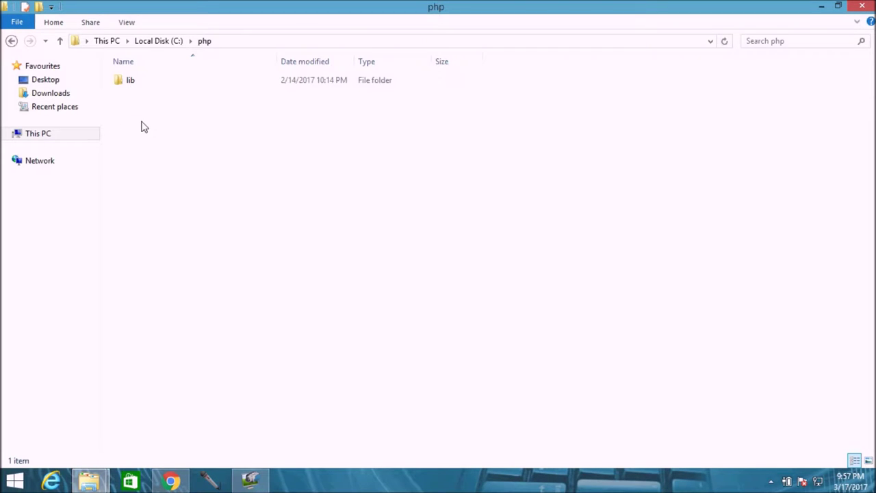
Step: Check the contents of the Apache24 folder on the C: drive, and return to the drive's root
{"action": "left_click", "coordinate": [11, 41]}
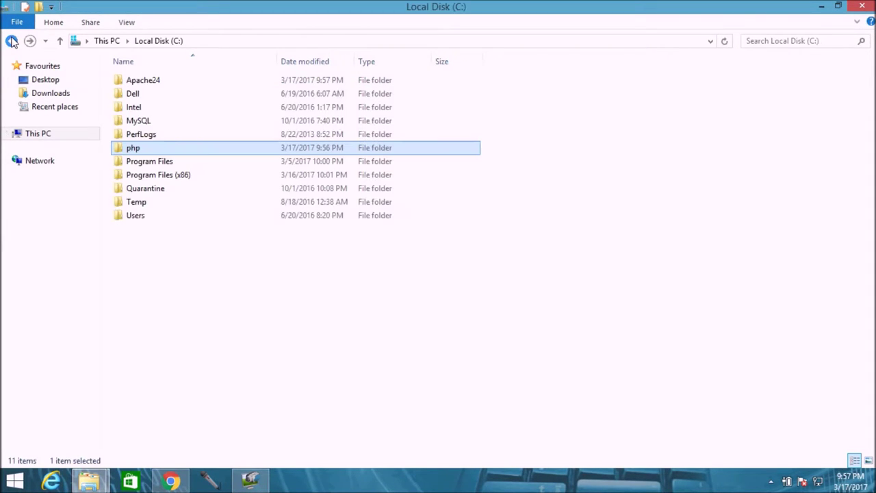
{"action": "double_click", "coordinate": [152, 81]}
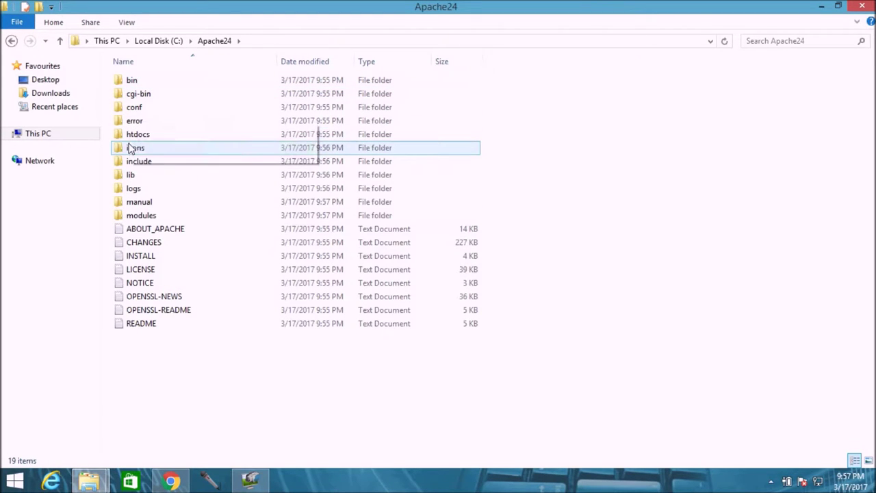
{"action": "left_click", "coordinate": [11, 40]}
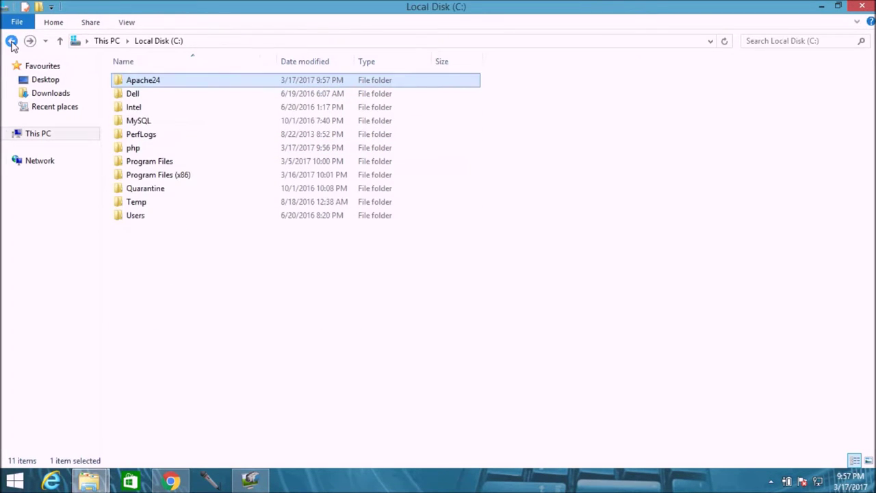
Step: Paste the copied PHP files into the php folder on the C: drive and bring that folder's window forward
{"action": "double_click", "coordinate": [156, 152]}
{"action": "right_click", "coordinate": [263, 129]}
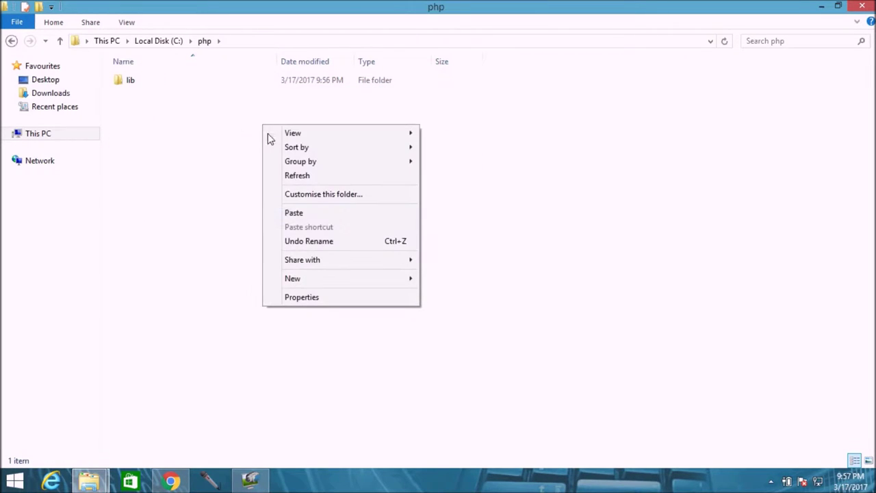
{"action": "left_click", "coordinate": [294, 213]}
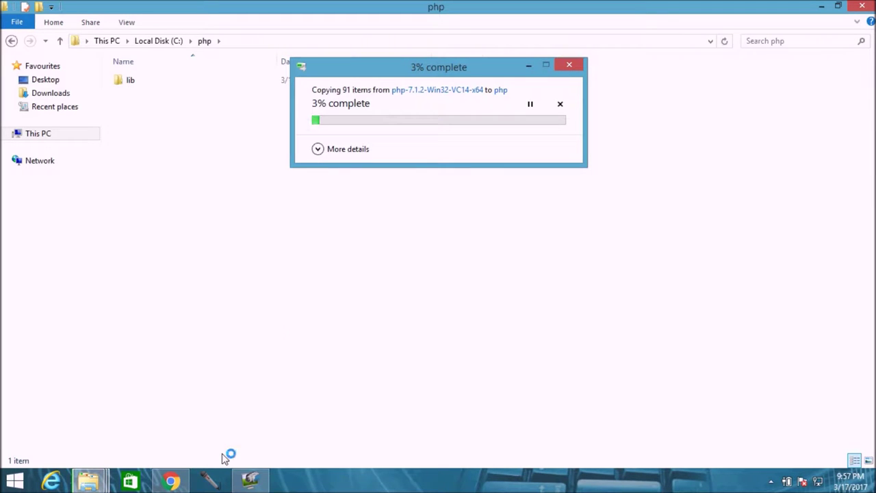
{"action": "left_click", "coordinate": [95, 484]}
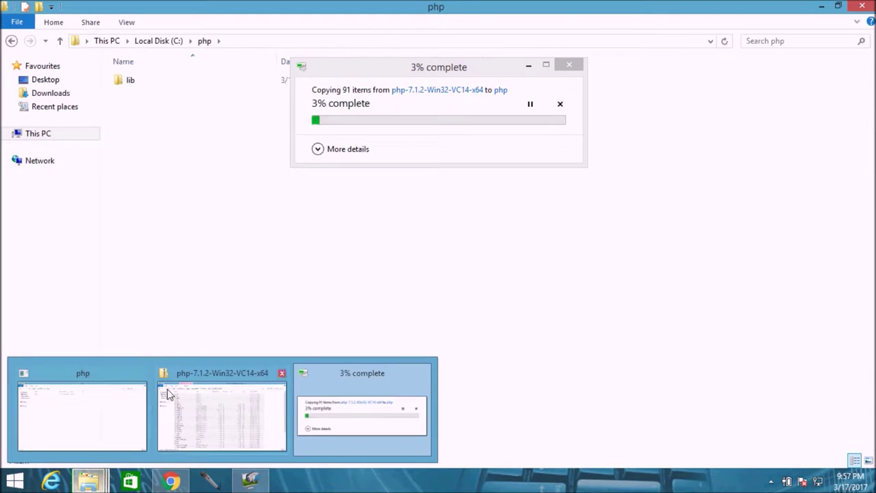
{"action": "left_click", "coordinate": [111, 386]}
{"action": "left_click", "coordinate": [111, 386]}
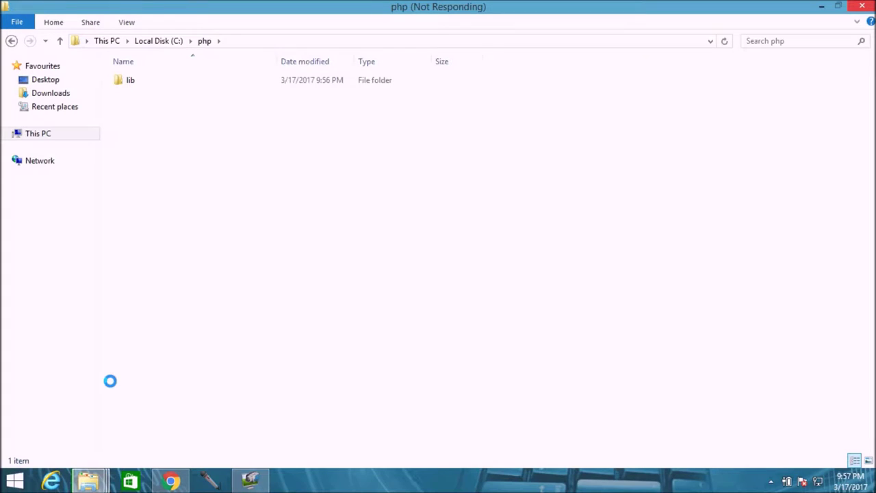
Step: Check the complete file list of the php-7.1.2-Win32-VC14-x64 archive, and return to the C:\php folder
{"action": "mouse_move", "coordinate": [95, 484]}
{"action": "left_click", "coordinate": [235, 382]}
{"action": "key", "text": "ctrl+a"}
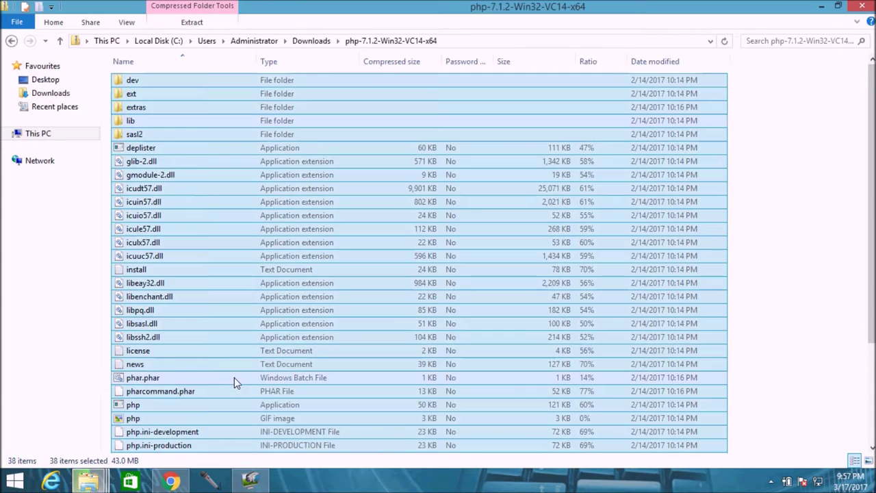
{"action": "left_click", "coordinate": [760, 131]}
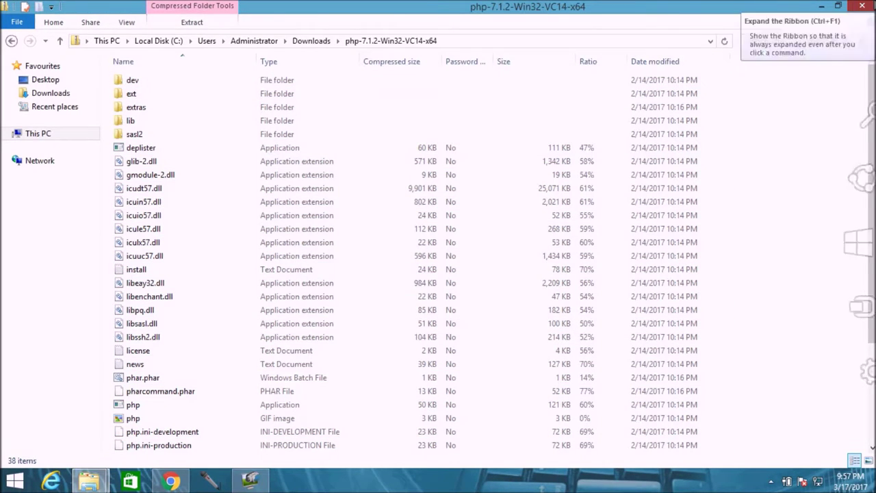
{"action": "key", "text": "alt+Tab"}
{"action": "left_click", "coordinate": [573, 229]}
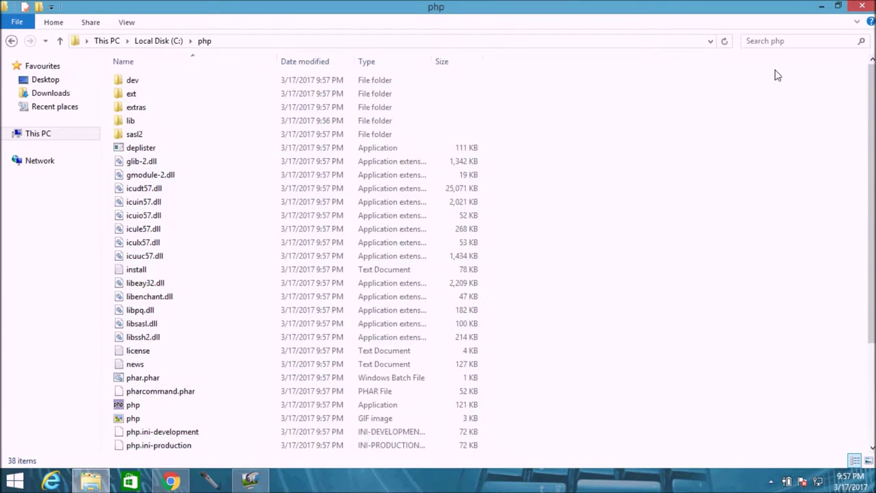
Step: Close the php folder window, the Downloads page and the browser with the Apache Lounge page
{"action": "left_click", "coordinate": [864, 7]}
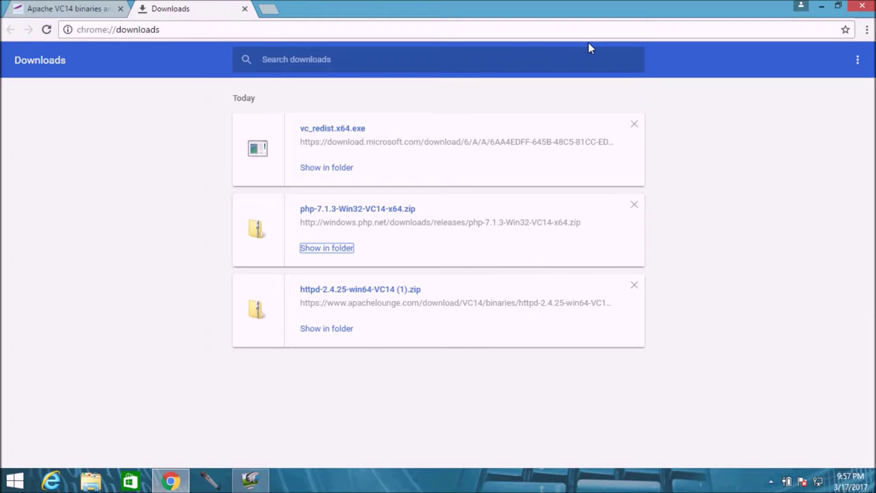
{"action": "left_click", "coordinate": [245, 8]}
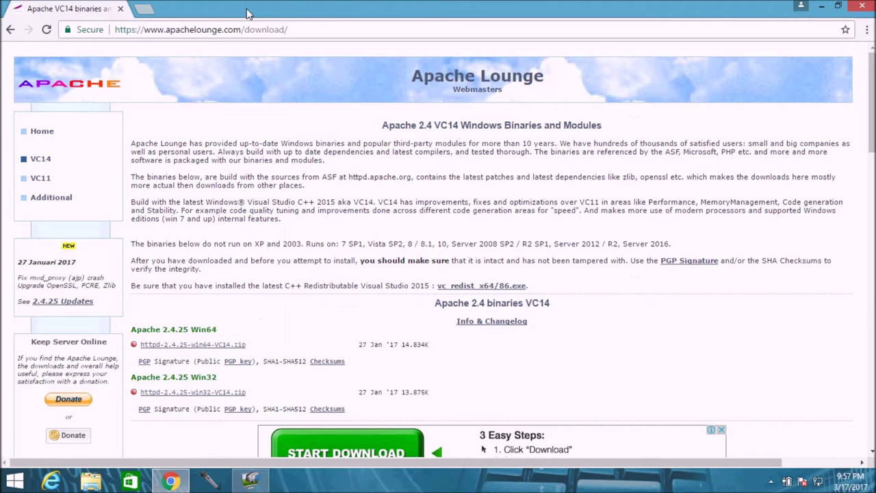
{"action": "left_click", "coordinate": [866, 6]}
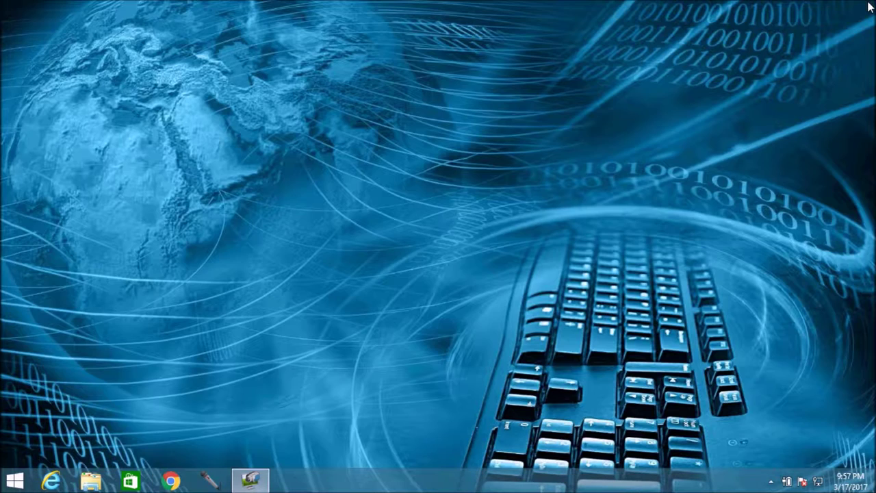
Step: Examine the contents of the Apache24 and php folders on the C: drive, and return to the drive's root
{"action": "left_click", "coordinate": [91, 482]}
{"action": "double_click", "coordinate": [157, 189]}
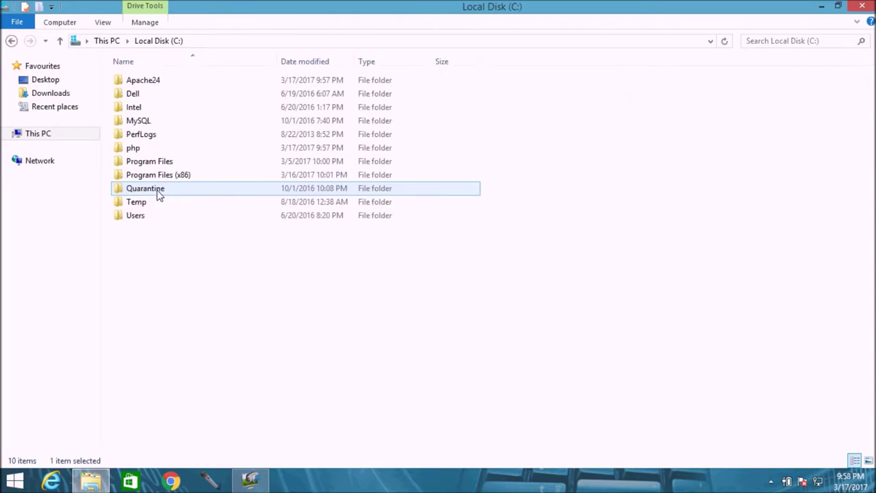
{"action": "double_click", "coordinate": [160, 81]}
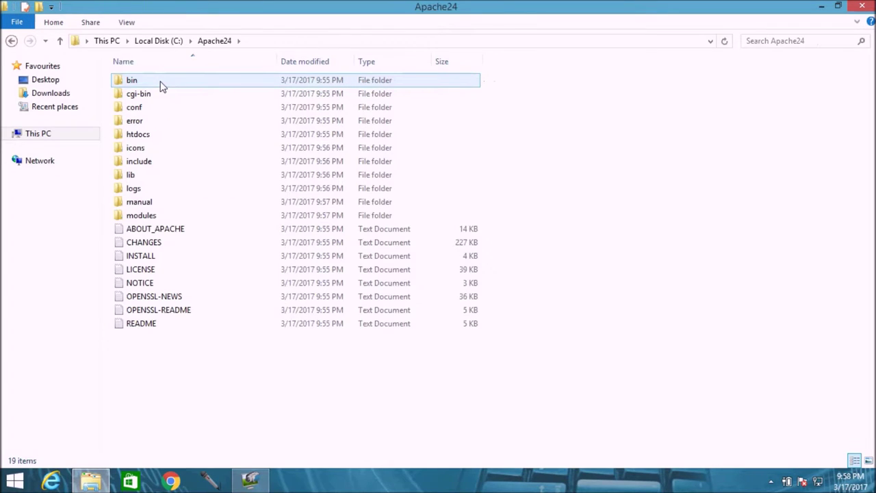
{"action": "left_click", "coordinate": [164, 119]}
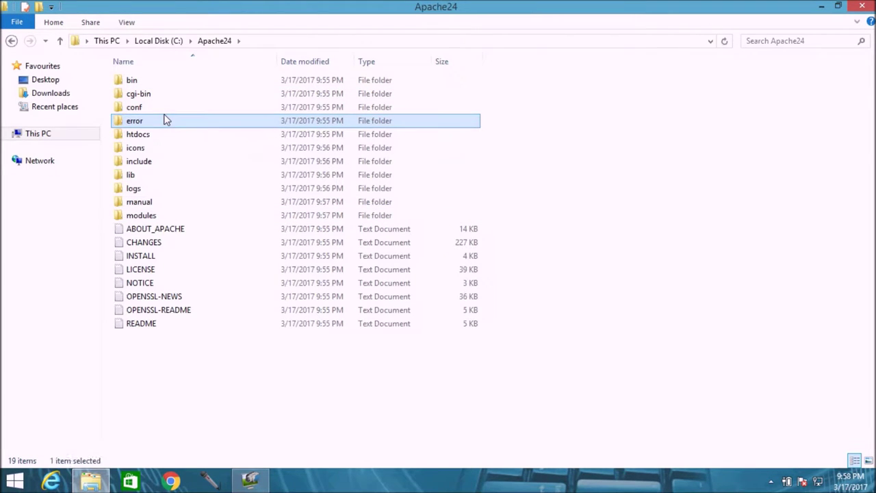
{"action": "left_click", "coordinate": [11, 40]}
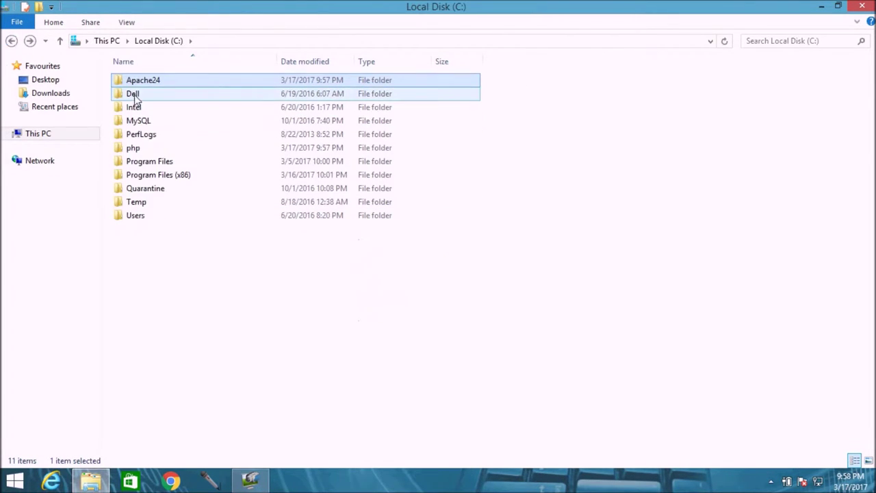
{"action": "double_click", "coordinate": [140, 148]}
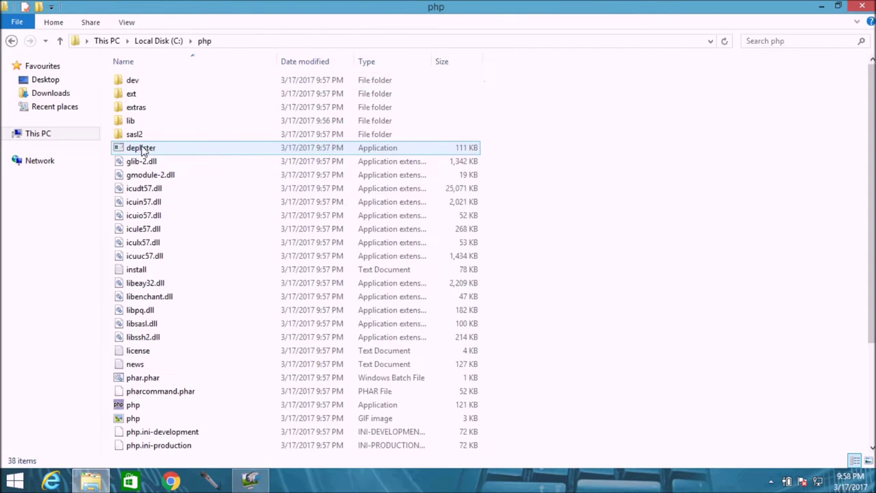
{"action": "left_click", "coordinate": [12, 41]}
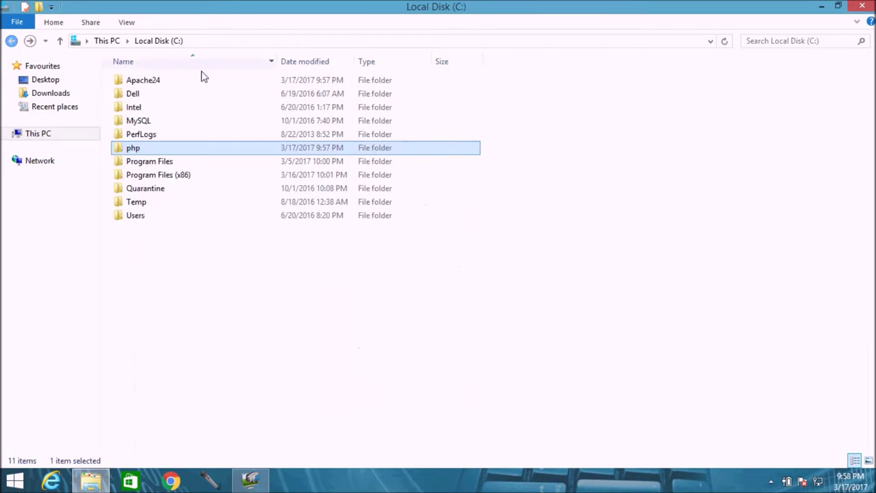
Step: Open httpd.conf from C:\Apache24\conf in Notepad++
{"action": "double_click", "coordinate": [194, 86]}
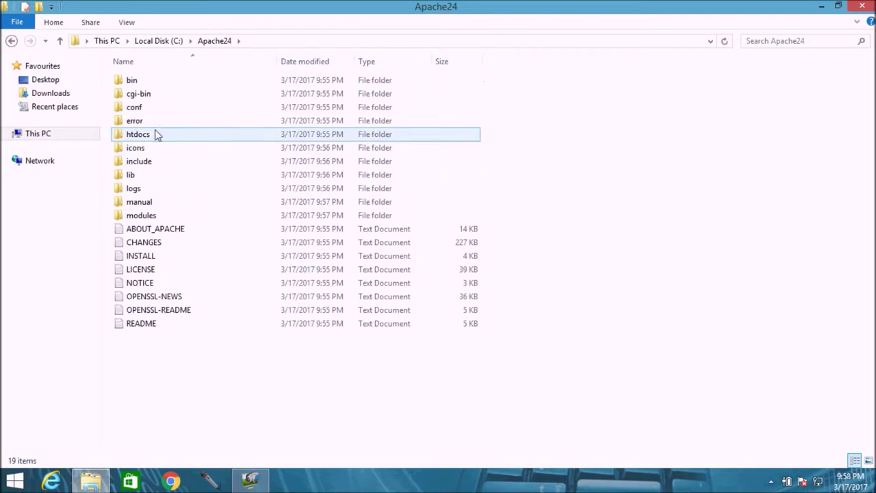
{"action": "double_click", "coordinate": [165, 107]}
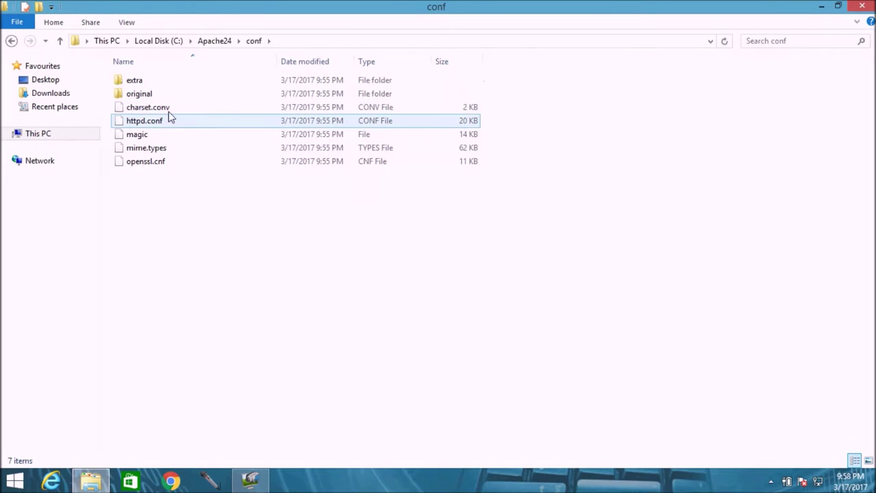
{"action": "left_click", "coordinate": [165, 123]}
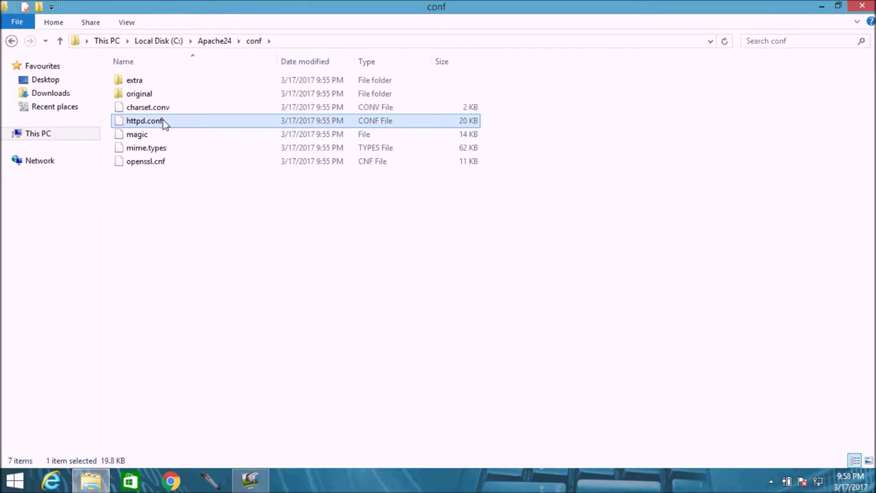
{"action": "right_click", "coordinate": [164, 123]}
{"action": "left_click", "coordinate": [193, 145]}
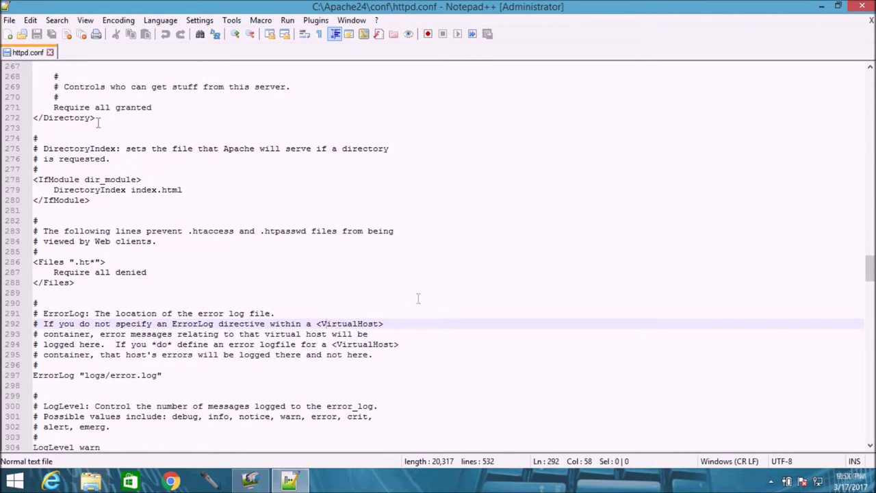
Step: Look through httpd.conf from the htdocs Directory block and DocumentRoot section up to the beginning of the file
{"action": "left_click", "coordinate": [98, 119]}
{"action": "key", "text": "Up"}
{"action": "key", "text": "Up"}
{"action": "key", "text": "Up"}
{"action": "key", "text": "Up"}
{"action": "key", "text": "Up"}
{"action": "key", "text": "Up"}
{"action": "key", "text": "Up"}
{"action": "key", "text": "Up"}
{"action": "key", "text": "Up"}
{"action": "key", "text": "Up"}
{"action": "key", "text": "Up"}
{"action": "key", "text": "Up"}
{"action": "key", "text": "Up"}
{"action": "key", "text": "Up"}
{"action": "key", "text": "Up"}
{"action": "key", "text": "Up"}
{"action": "key", "text": "Up"}
{"action": "key", "text": "Up"}
{"action": "key", "text": "Up"}
{"action": "key", "text": "Up"}
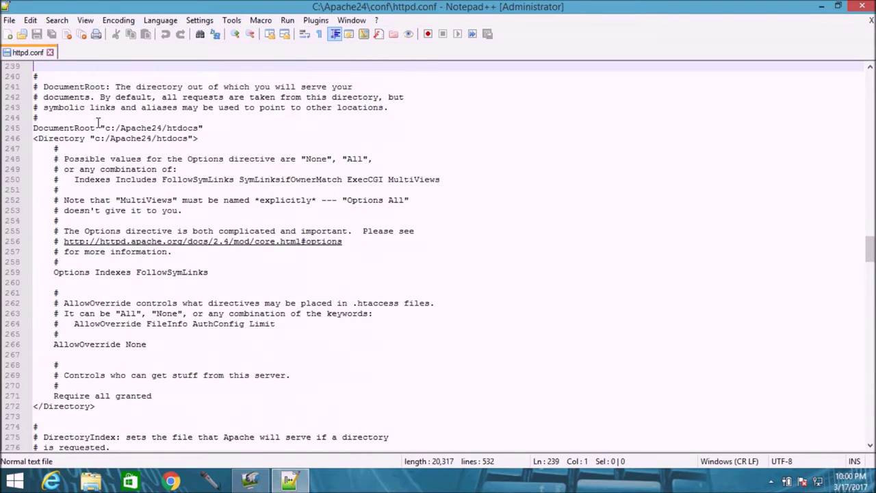
{"action": "left_click_drag", "start_coordinate": [868, 245], "coordinate": [867, 82]}
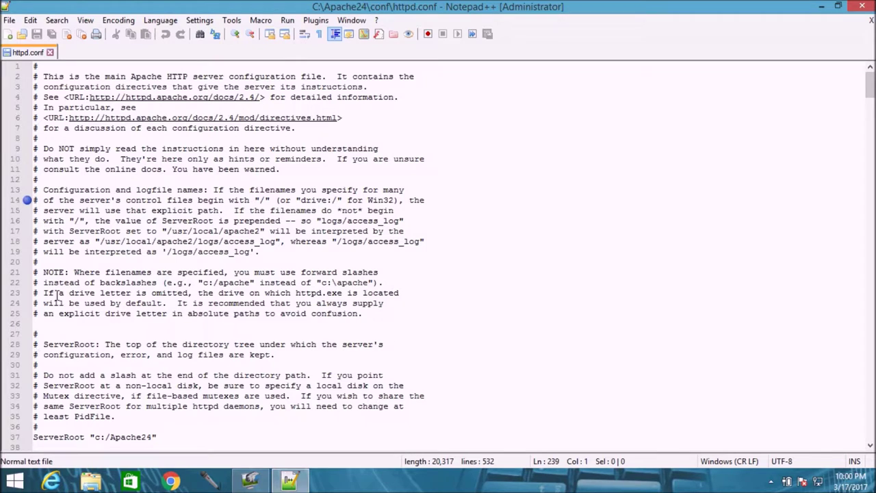
Step: Insert three blank lines above the ServerRoot comment block in httpd.conf and place the cursor on line 27
{"action": "left_click", "coordinate": [37, 323]}
{"action": "key", "text": "Return"}
{"action": "key", "text": "Return"}
{"action": "key", "text": "Return"}
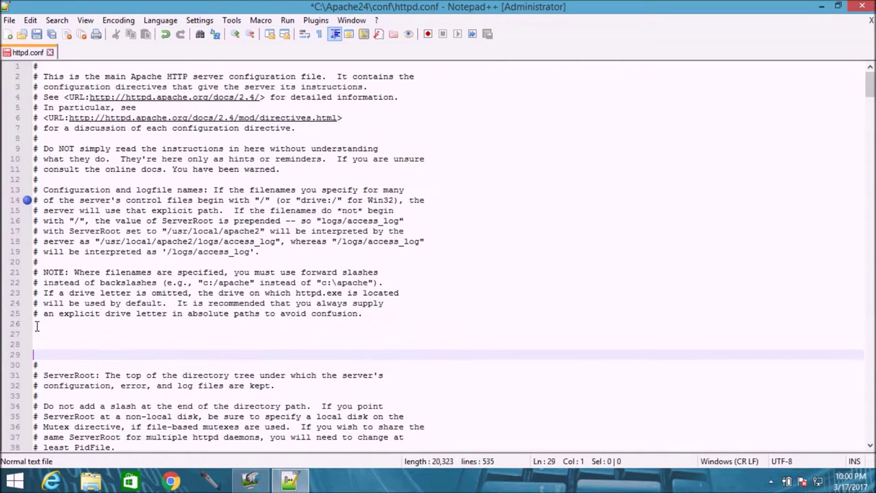
{"action": "key", "text": "Up"}
{"action": "key", "text": "Up"}
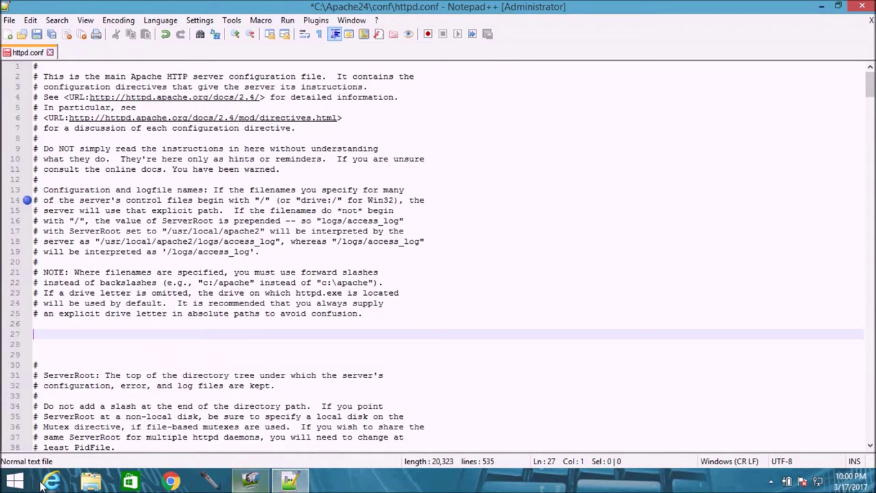
Step: Open the notes text file from the Desktop in Notepad and enlarge its window to full screen
{"action": "left_click", "coordinate": [88, 479]}
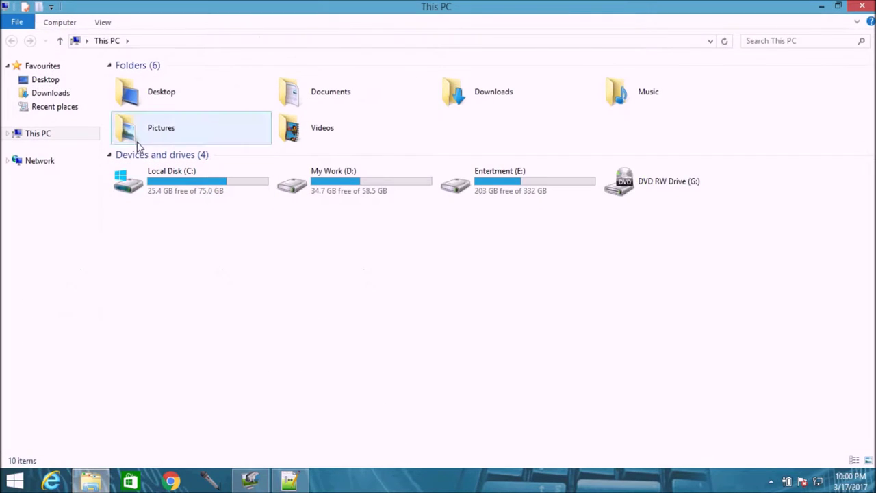
{"action": "left_click", "coordinate": [59, 82]}
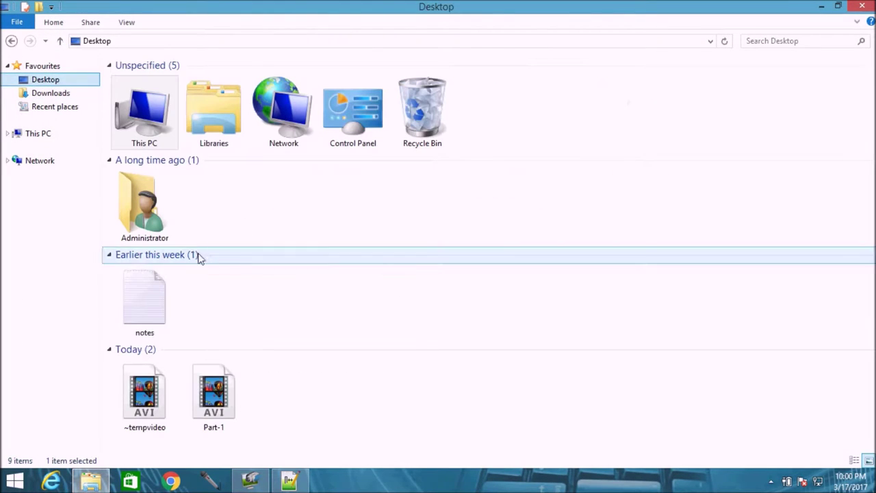
{"action": "left_click", "coordinate": [163, 299]}
{"action": "left_click", "coordinate": [384, 329]}
{"action": "double_click", "coordinate": [162, 301]}
{"action": "left_click", "coordinate": [856, 6]}
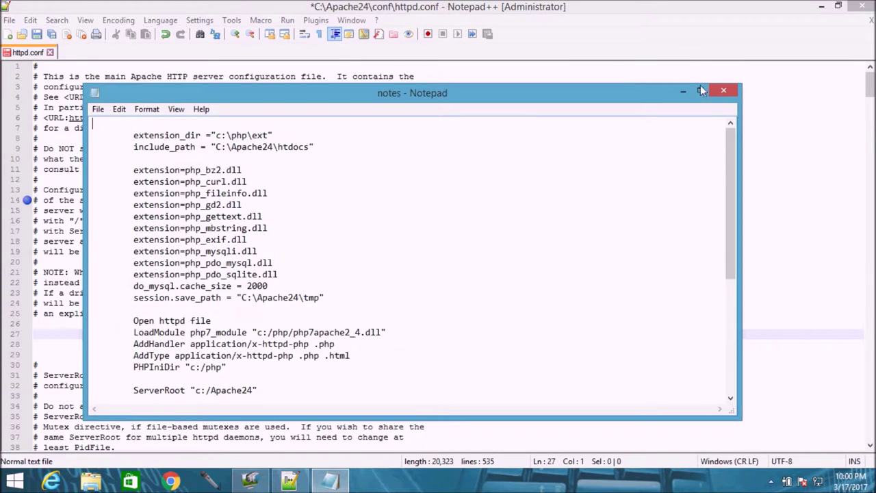
{"action": "left_click", "coordinate": [700, 90]}
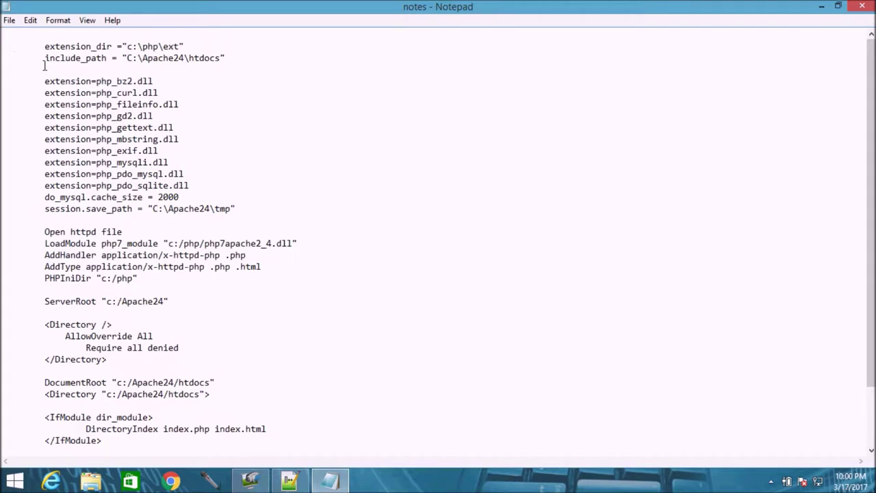
Step: Remove the blank line between the include_path and extension=php_bz2.dll lines in the notes
{"action": "key", "text": "Delete"}
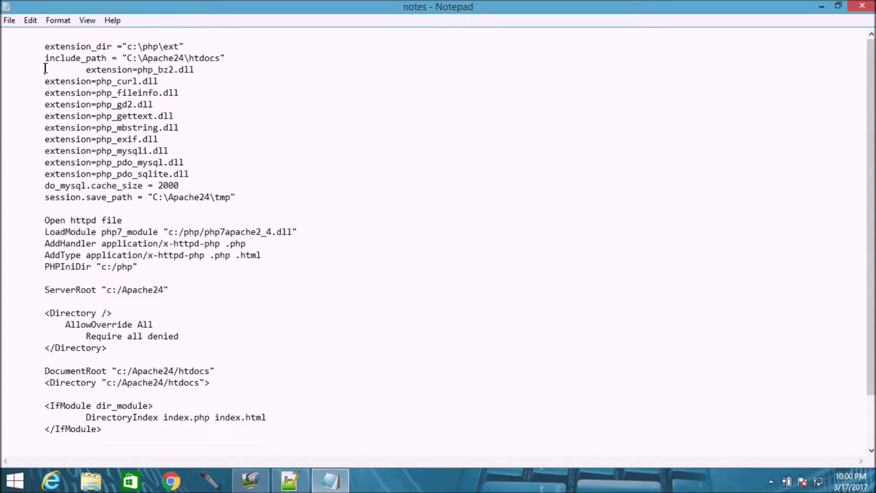
{"action": "key", "text": "Delete"}
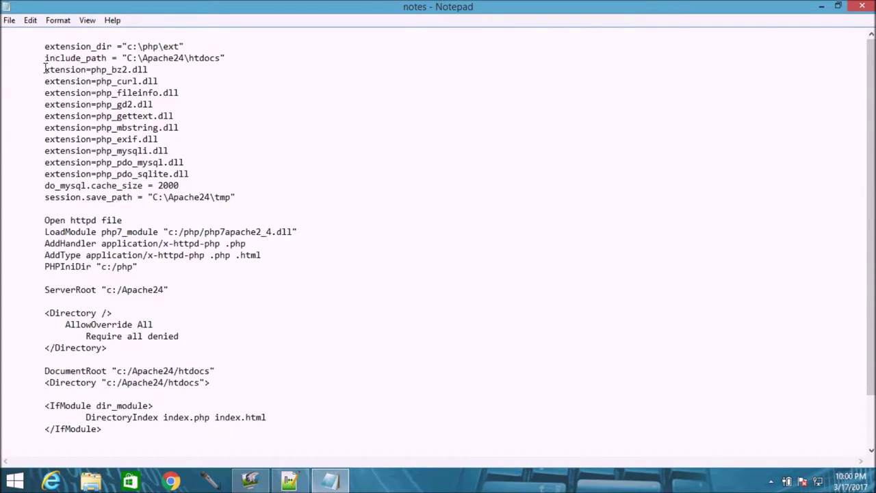
{"action": "key", "text": "ctrl+z"}
{"action": "double_click", "coordinate": [46, 69]}
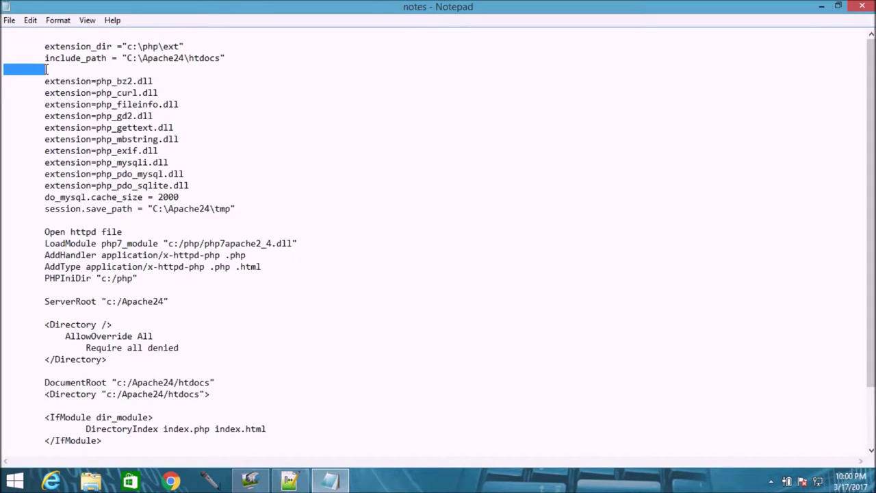
{"action": "key", "text": "BackSpace"}
{"action": "key", "text": "BackSpace"}
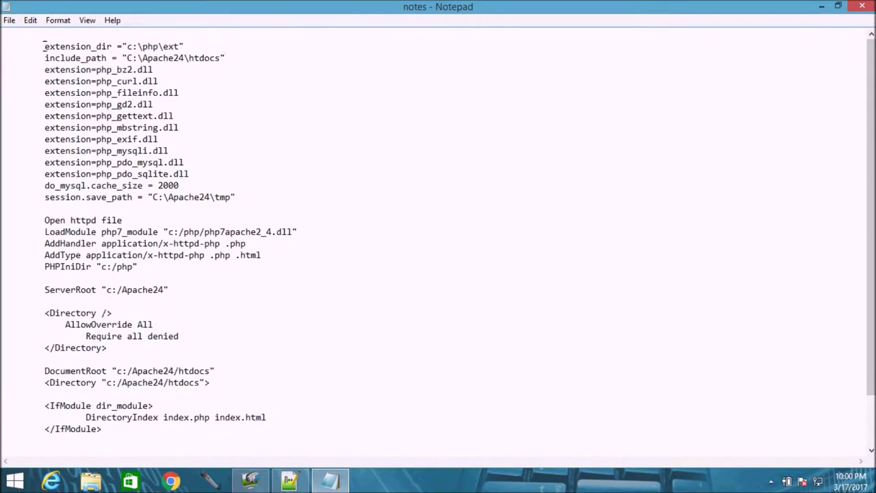
Step: Add an indented php.ini heading on its own line above the extension_dir line
{"action": "key", "text": "Return"}
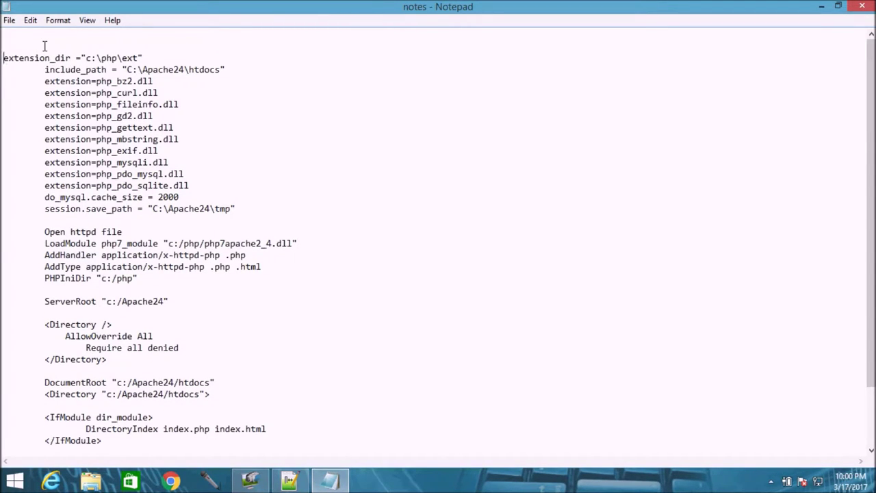
{"action": "key", "text": "Tab"}
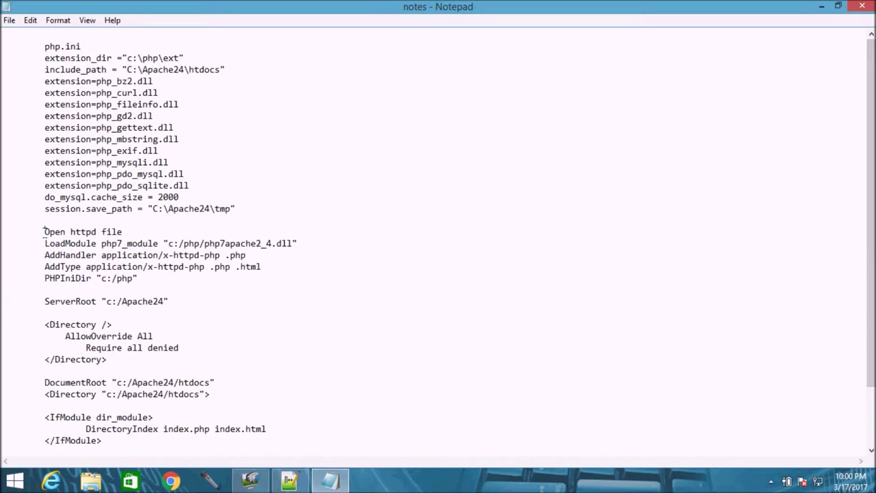
Step: Add an indented httpd.conf heading to the notes above the "Open httpd file" line
{"action": "key", "text": "Return"}
{"action": "left_click_drag", "start_coordinate": [56, 244], "coordinate": [30, 247]}
{"action": "key", "text": "ctrl+c"}
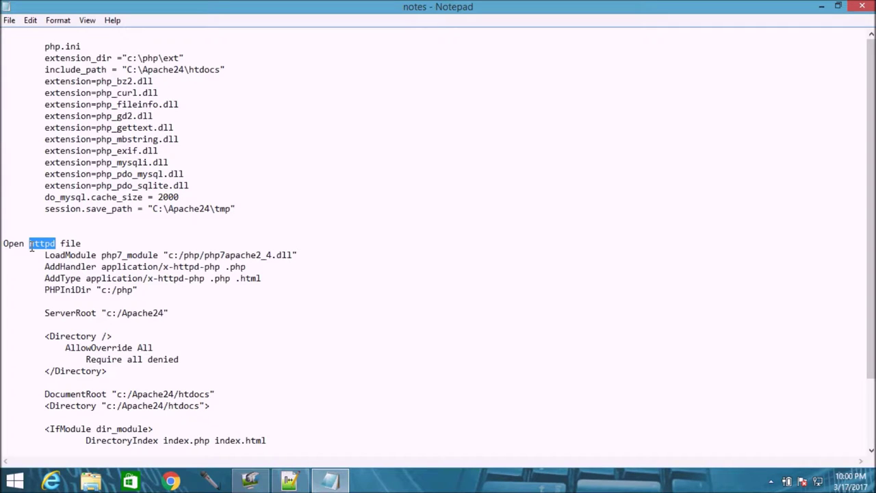
{"action": "left_click", "coordinate": [54, 227]}
{"action": "key", "text": "ctrl+v"}
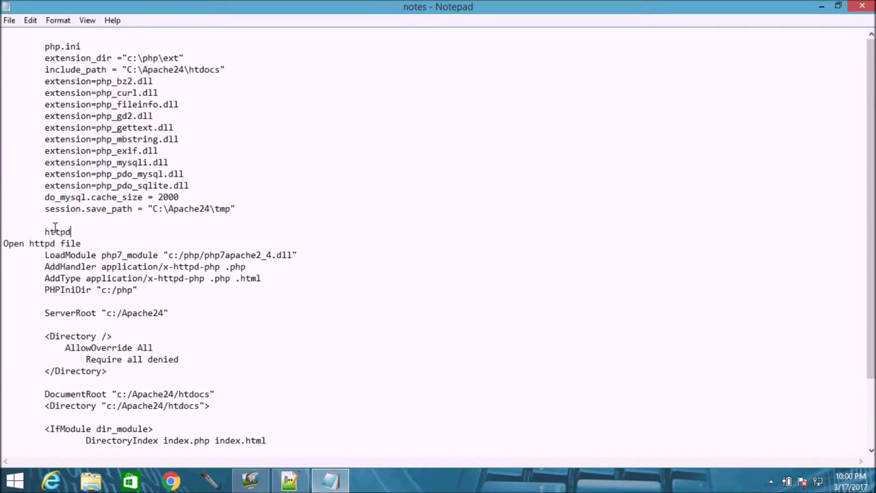
{"action": "type", "text": "onf"}
{"action": "key", "text": "Return"}
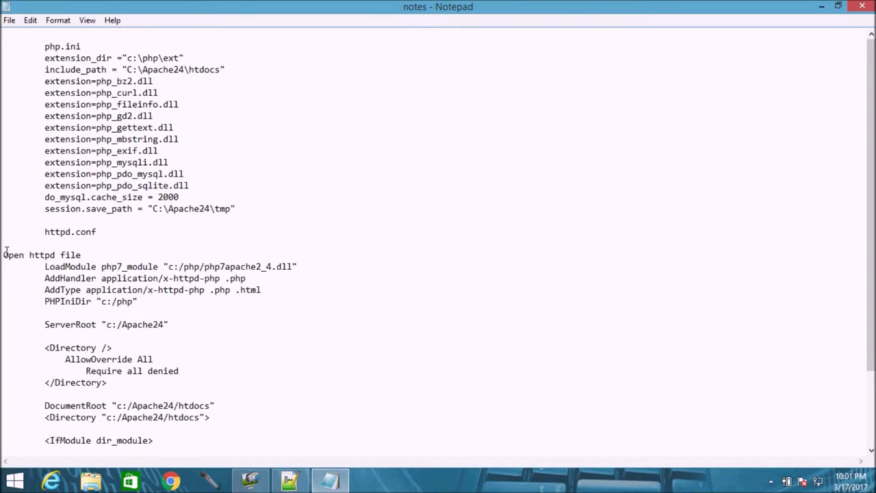
Step: Delete the "Open httpd file" line and the blank line so the LoadModule directive directly follows the httpd.conf heading in the notes
{"action": "left_click_drag", "start_coordinate": [83, 256], "coordinate": [2, 260]}
{"action": "key", "text": "BackSpace"}
{"action": "key", "text": "BackSpace"}
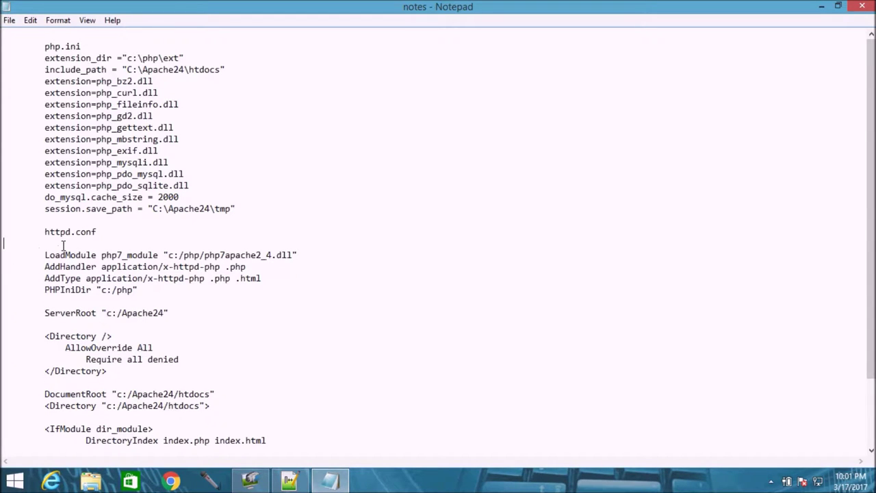
{"action": "key", "text": "BackSpace"}
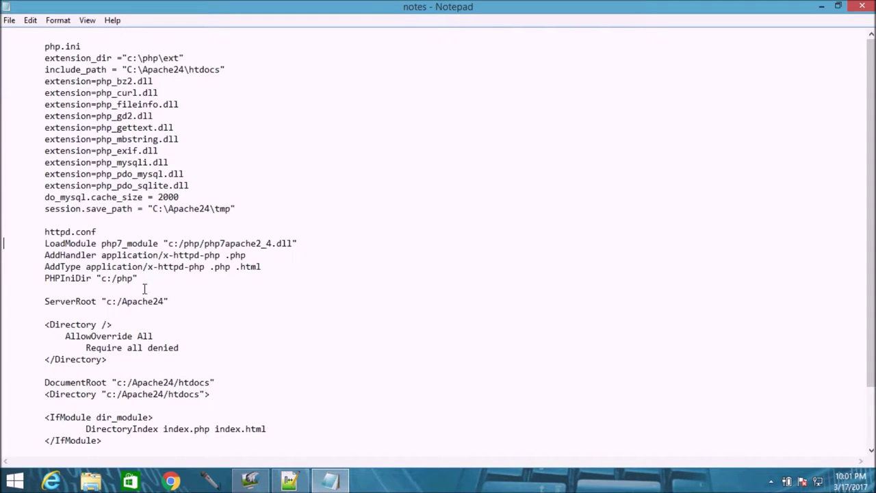
Step: Copy the LoadModule, AddHandler, AddType and PHPIniDir lines from the notes into httpd.conf at line 27 and save the file
{"action": "left_click_drag", "start_coordinate": [144, 279], "coordinate": [2, 253]}
{"action": "key", "text": "ctrl+c"}
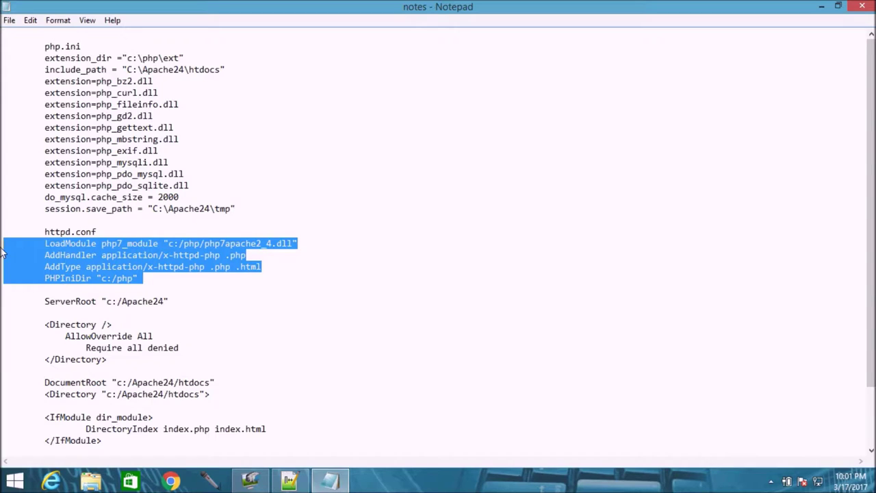
{"action": "key", "text": "alt+Tab"}
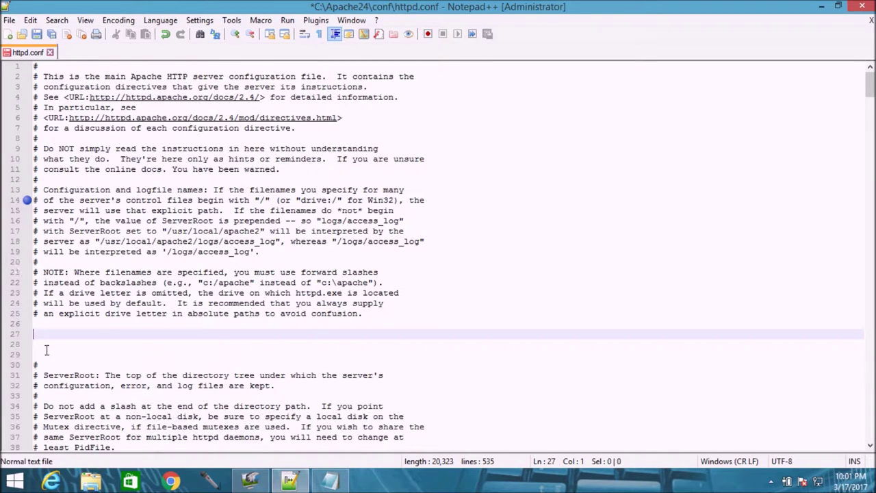
{"action": "key", "text": "ctrl+v"}
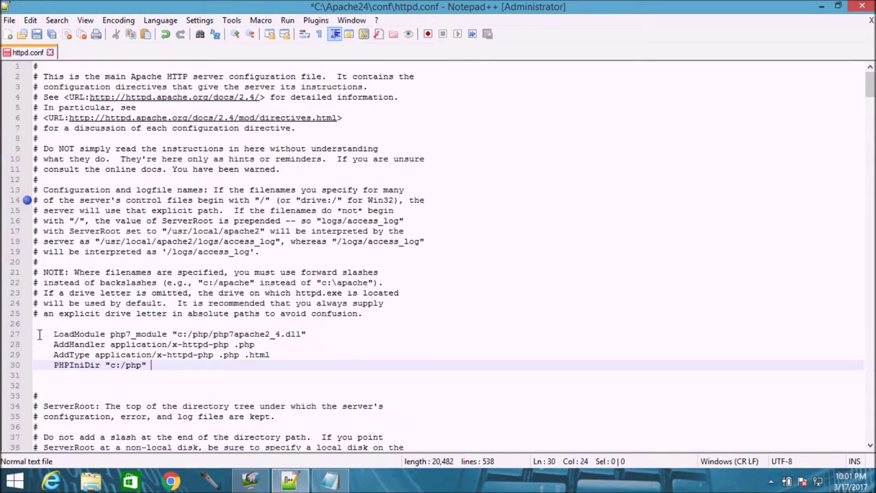
{"action": "left_click_drag", "start_coordinate": [127, 334], "coordinate": [307, 334]}
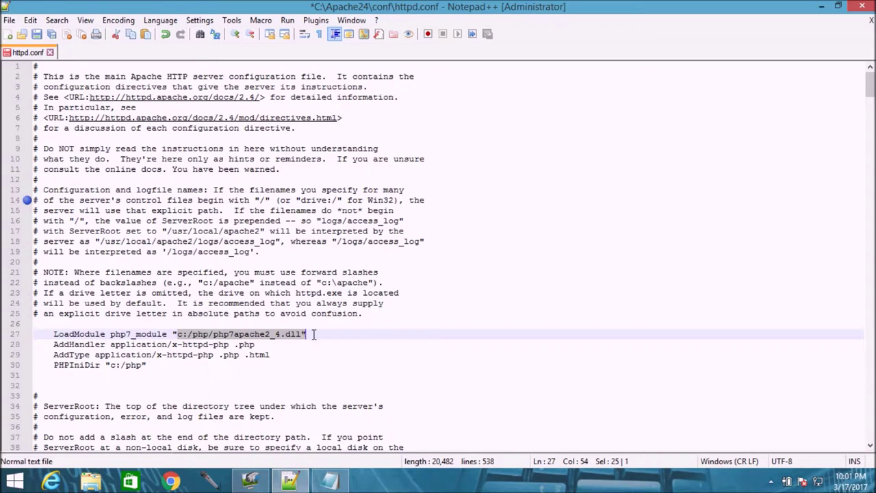
{"action": "left_click", "coordinate": [314, 334]}
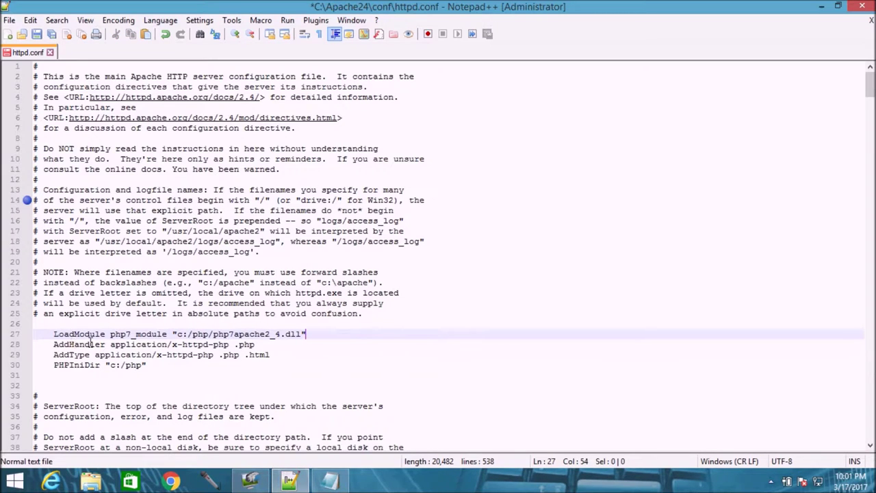
{"action": "left_click", "coordinate": [151, 387]}
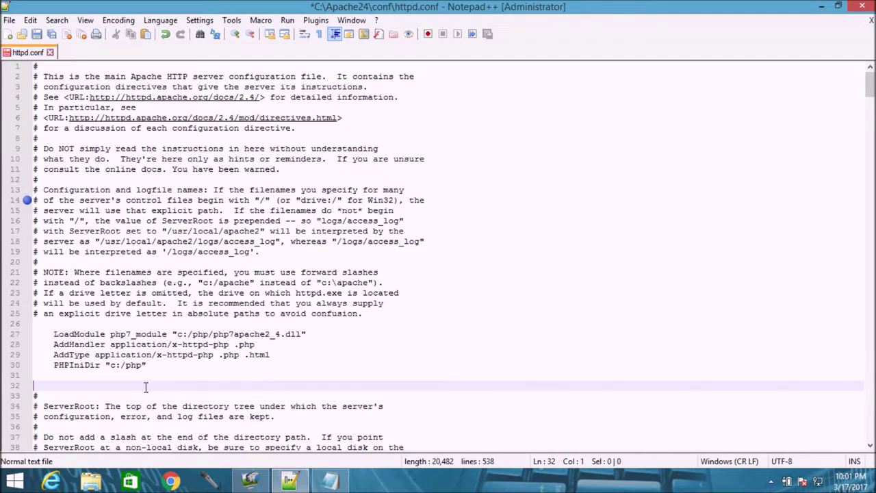
{"action": "left_click", "coordinate": [37, 34]}
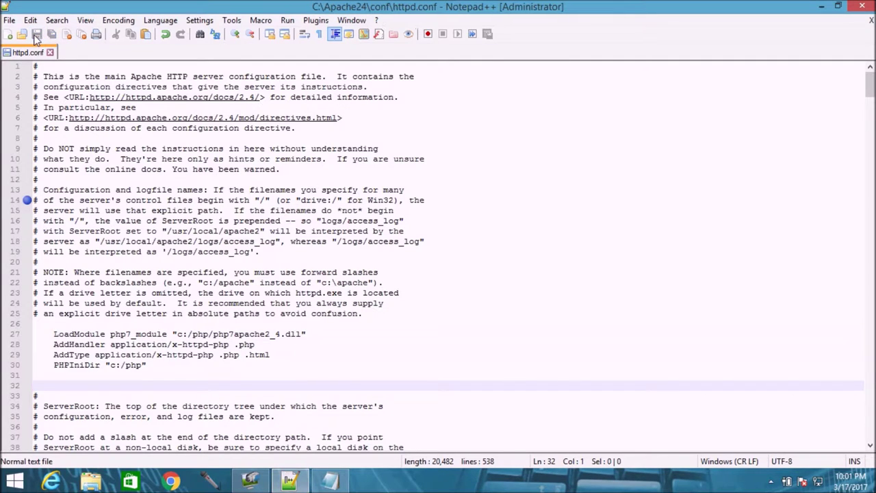
{"action": "left_click", "coordinate": [157, 283]}
Step: Copy the ServerRoot directive name from the notes and search httpd.conf for its occurrences
{"action": "key", "text": "alt+Tab"}
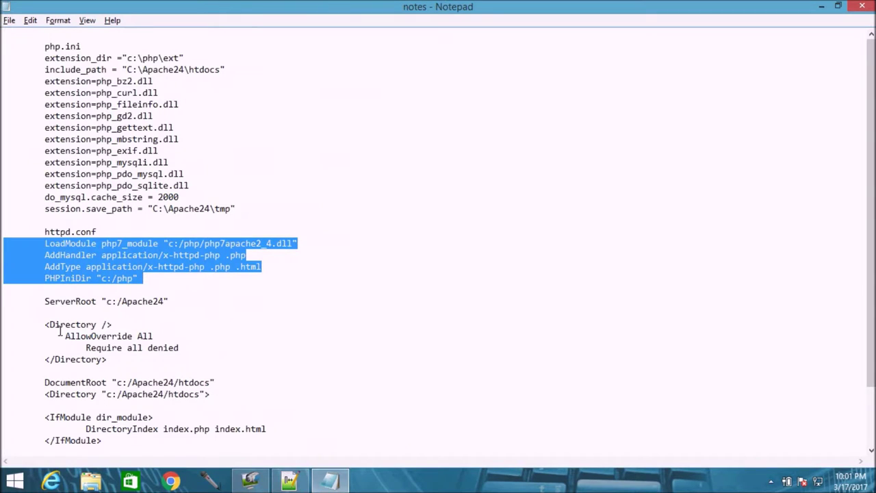
{"action": "left_click_drag", "start_coordinate": [46, 303], "coordinate": [99, 301]}
{"action": "key", "text": "ctrl+c"}
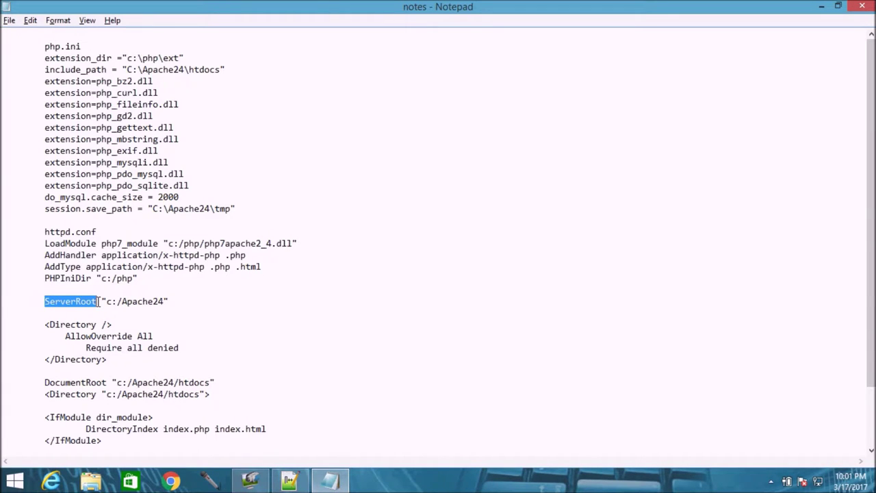
{"action": "key", "text": "alt+Tab"}
{"action": "left_click", "coordinate": [236, 189]}
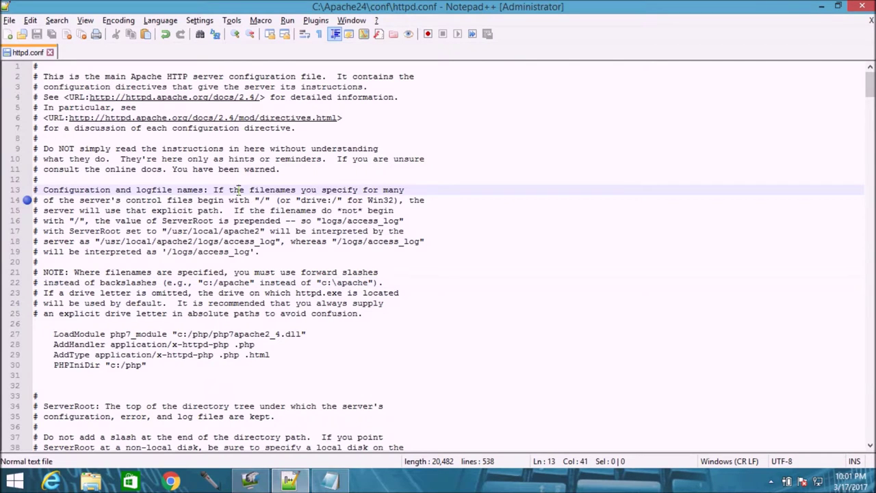
{"action": "key", "text": "ctrl+f"}
{"action": "key", "text": "ctrl+v"}
{"action": "key", "text": "Return"}
{"action": "key", "text": "Return"}
{"action": "key", "text": "Return"}
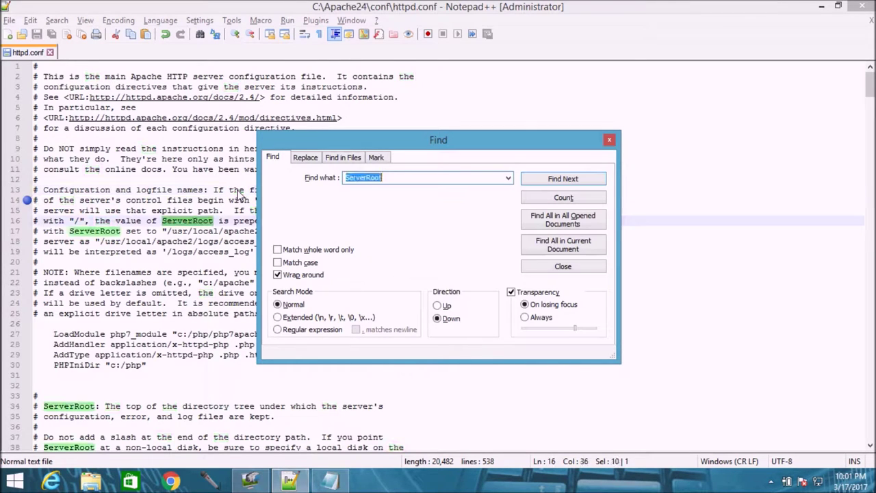
{"action": "key", "text": "Return"}
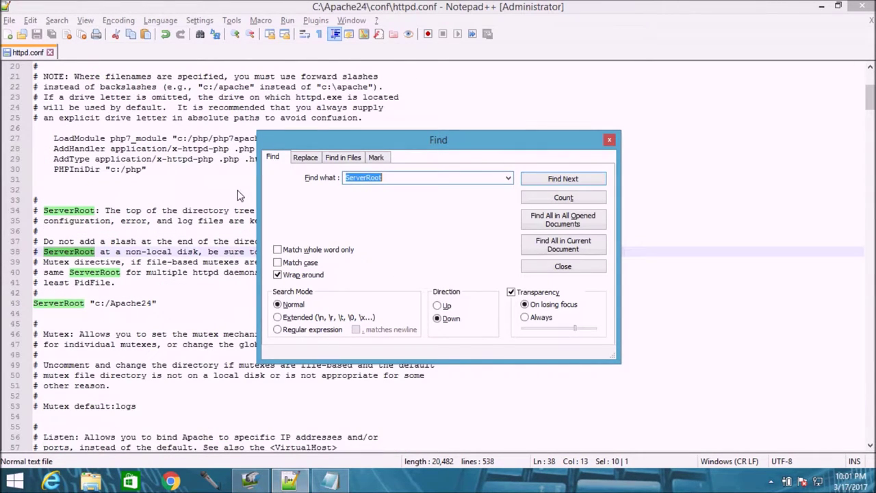
Step: Check the path in the active ServerRoot directive of httpd.conf and close the search
{"action": "left_click", "coordinate": [163, 309]}
{"action": "left_click", "coordinate": [159, 302]}
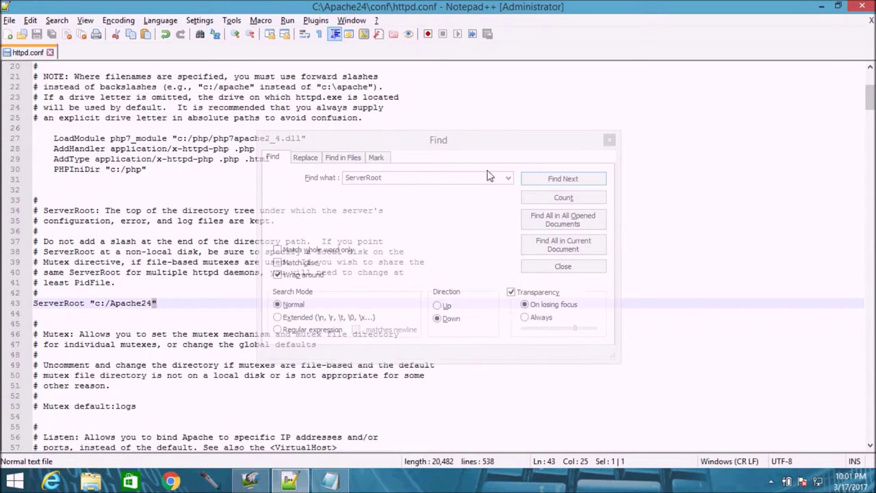
{"action": "left_click", "coordinate": [609, 142]}
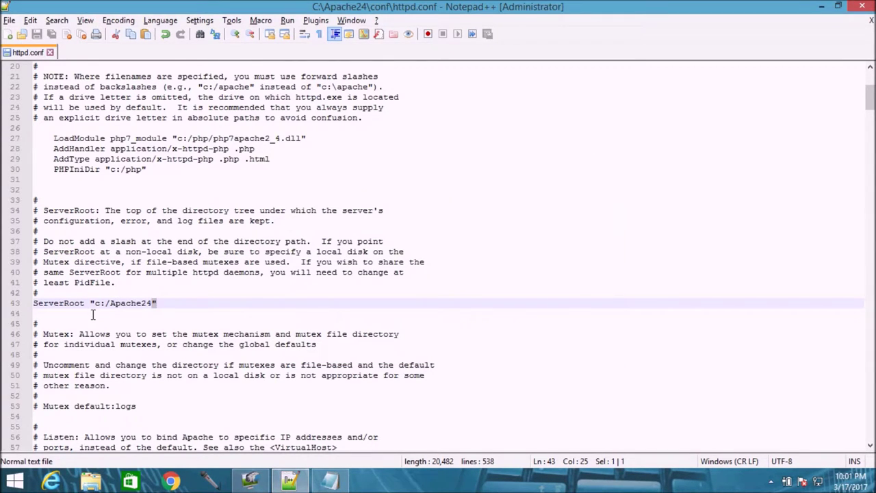
{"action": "left_click", "coordinate": [178, 309]}
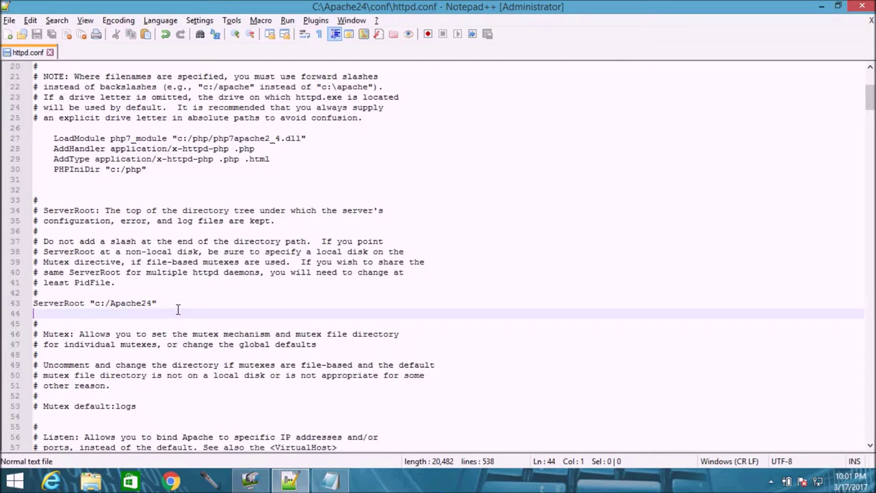
Step: Copy AllowOverride from the notes and find the directive in the <Directory /> block of httpd.conf
{"action": "key", "text": "alt+Tab"}
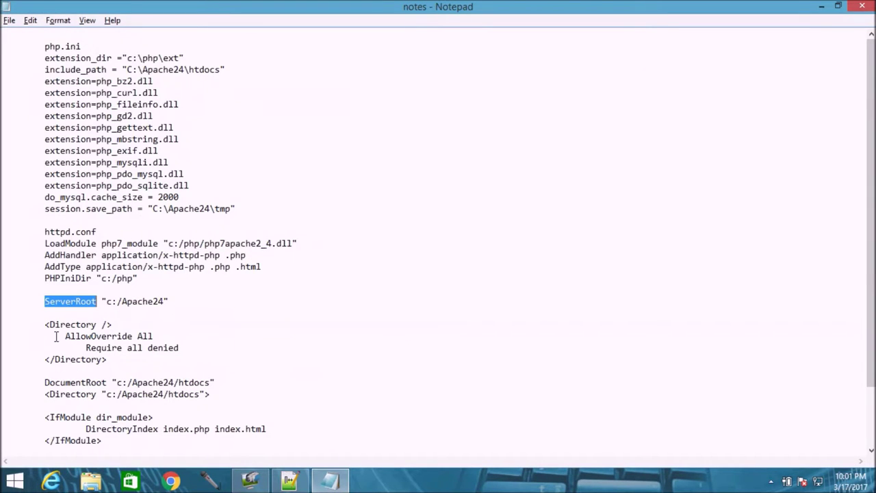
{"action": "left_click_drag", "start_coordinate": [65, 336], "coordinate": [132, 336]}
{"action": "key", "text": "ctrl+c"}
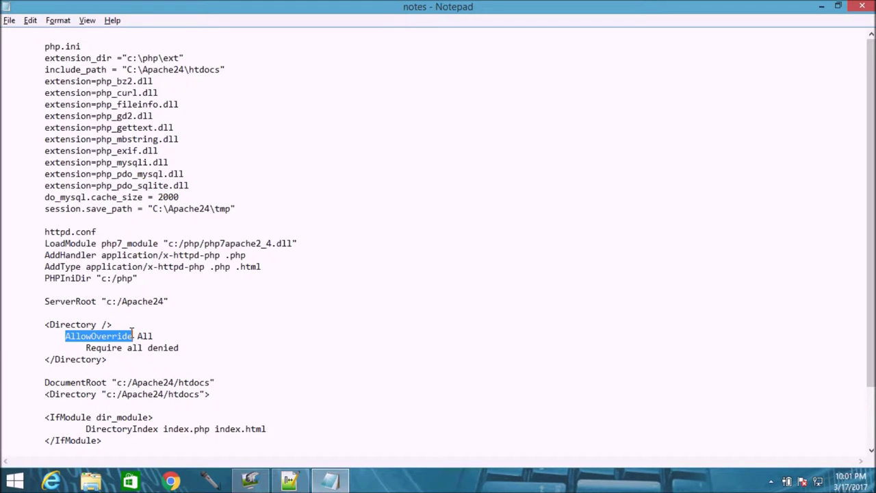
{"action": "key", "text": "alt+Tab"}
{"action": "left_click", "coordinate": [308, 199]}
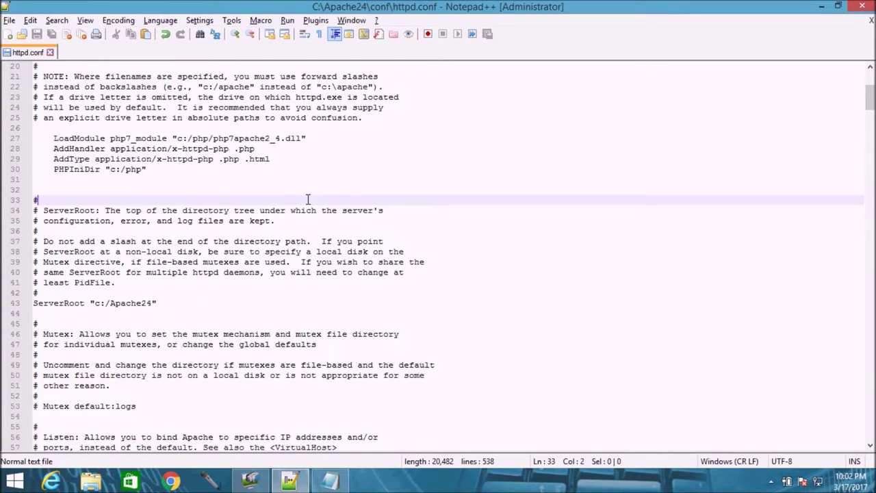
{"action": "key", "text": "ctrl+f"}
{"action": "key", "text": "ctrl+v"}
{"action": "key", "text": "Return"}
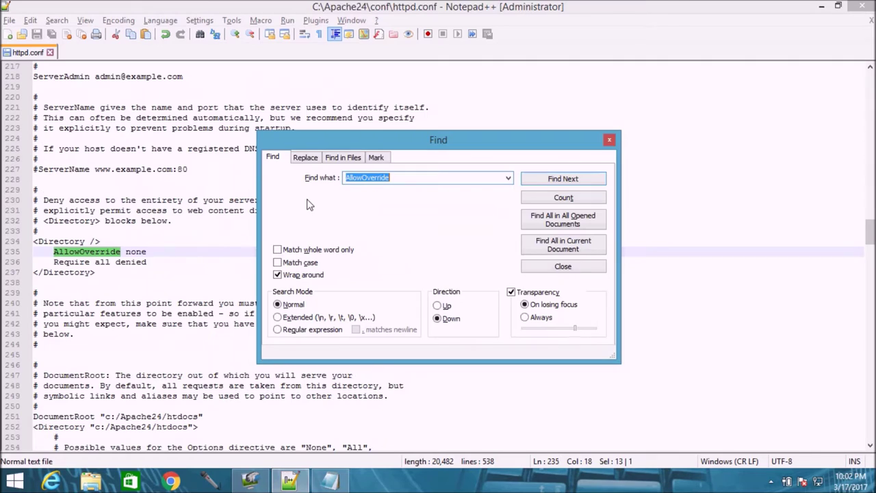
{"action": "key", "text": "Escape"}
Step: Set AllowOverride to All in the <Directory /> block of httpd.conf and save the file
{"action": "left_click", "coordinate": [165, 253]}
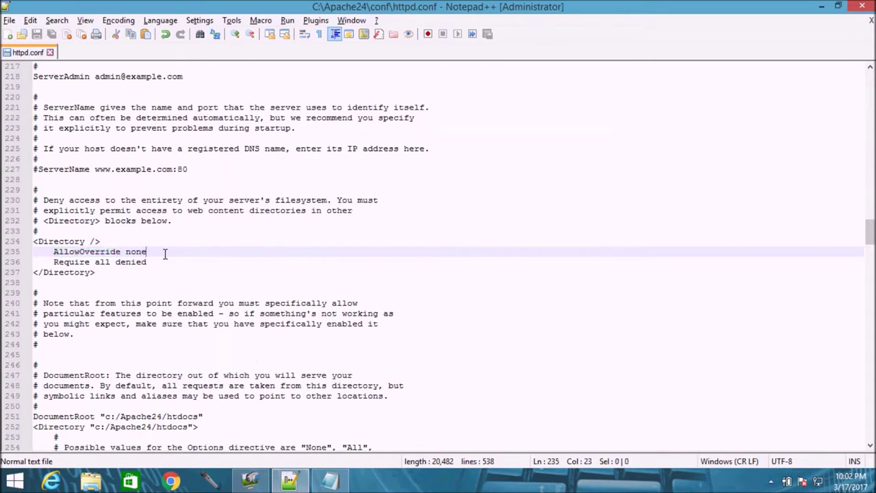
{"action": "key", "text": "BackSpace"}
{"action": "key", "text": "BackSpace"}
{"action": "key", "text": "BackSpace"}
{"action": "key", "text": "BackSpace"}
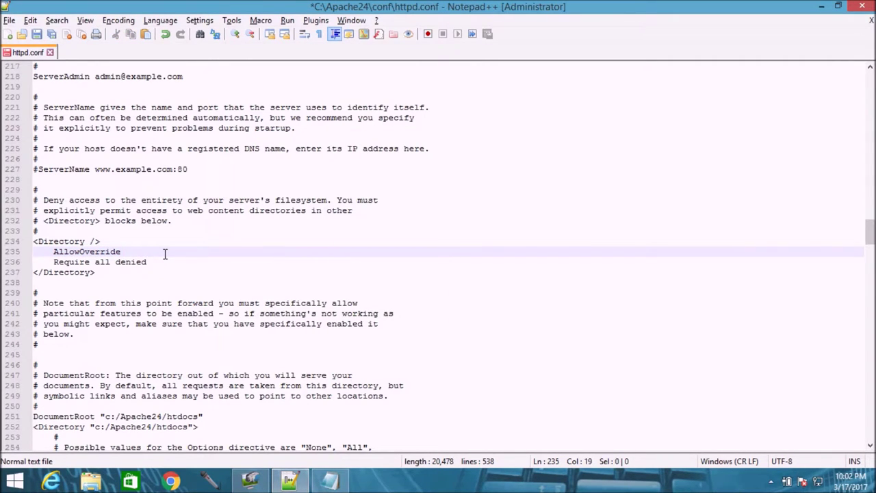
{"action": "type", "text": "All"}
{"action": "key", "text": "Escape"}
{"action": "left_click", "coordinate": [37, 34]}
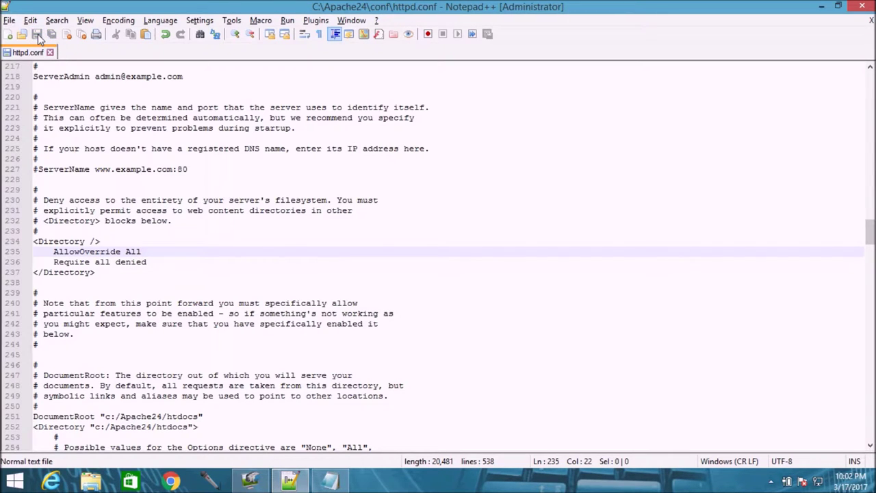
Step: Compare the DocumentRoot and htdocs Directory lines in httpd.conf with those in the notes
{"action": "left_click", "coordinate": [188, 259]}
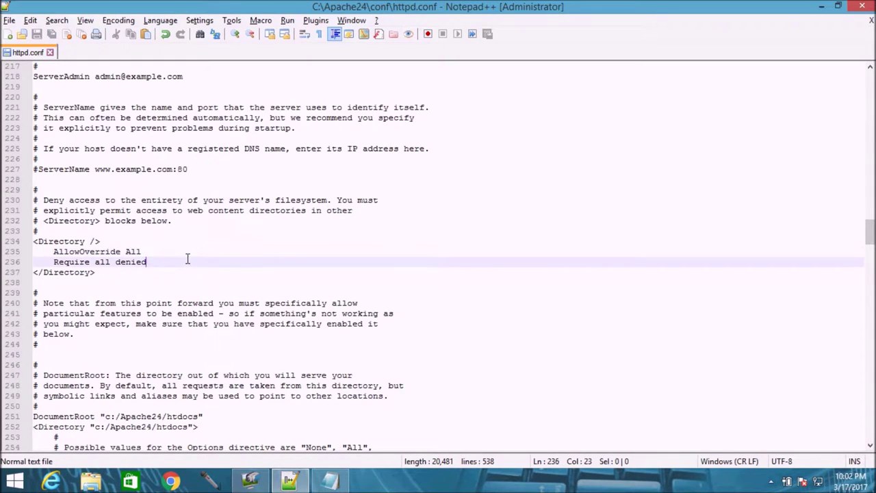
{"action": "left_click", "coordinate": [207, 417]}
{"action": "key", "text": "Down"}
{"action": "key", "text": "Down"}
{"action": "key", "text": "Up"}
{"action": "key", "text": "Up"}
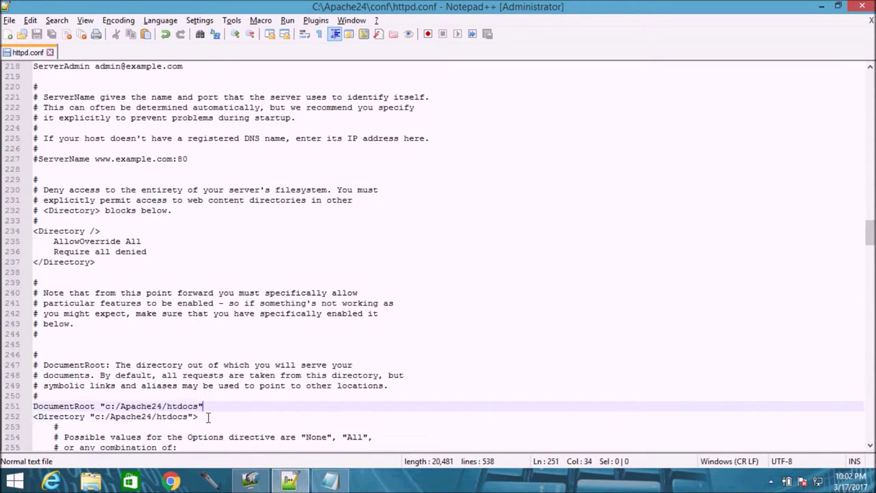
{"action": "key", "text": "alt+Tab"}
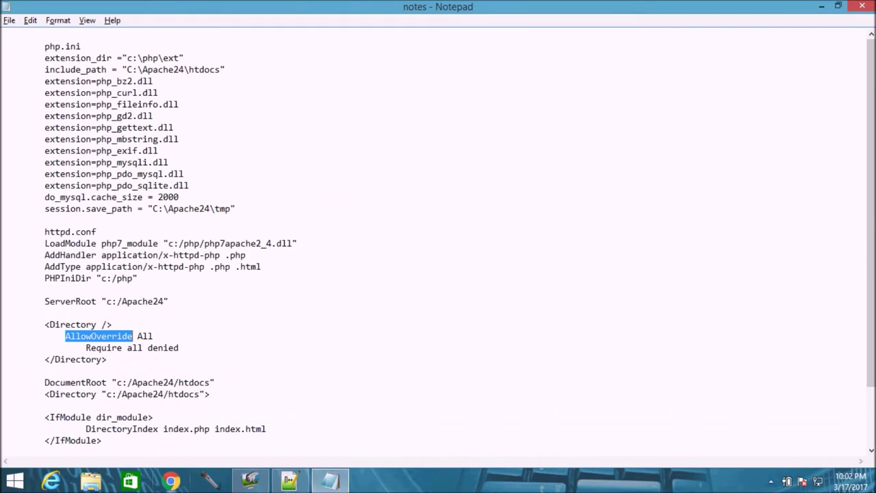
{"action": "key", "text": "alt+Tab"}
{"action": "key", "text": "alt+Tab"}
Step: Copy "DirectoryIndex index" from the notes and find that directive in the dir_module block of httpd.conf
{"action": "left_click_drag", "start_coordinate": [87, 431], "coordinate": [189, 424]}
{"action": "key", "text": "ctrl+c"}
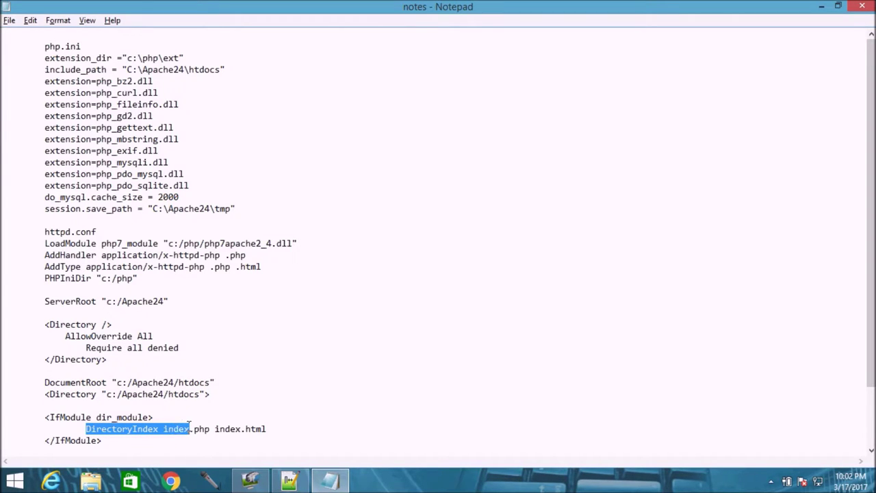
{"action": "key", "text": "alt+Tab"}
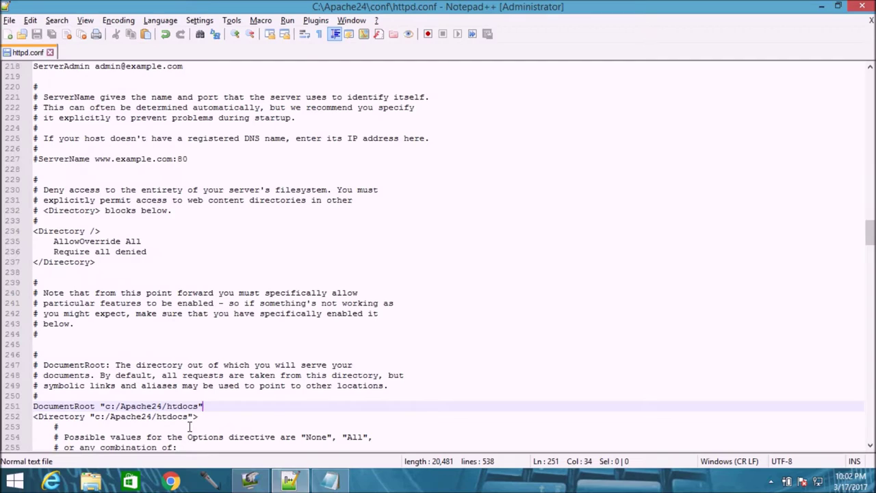
{"action": "left_click", "coordinate": [213, 386]}
{"action": "key", "text": "ctrl+f"}
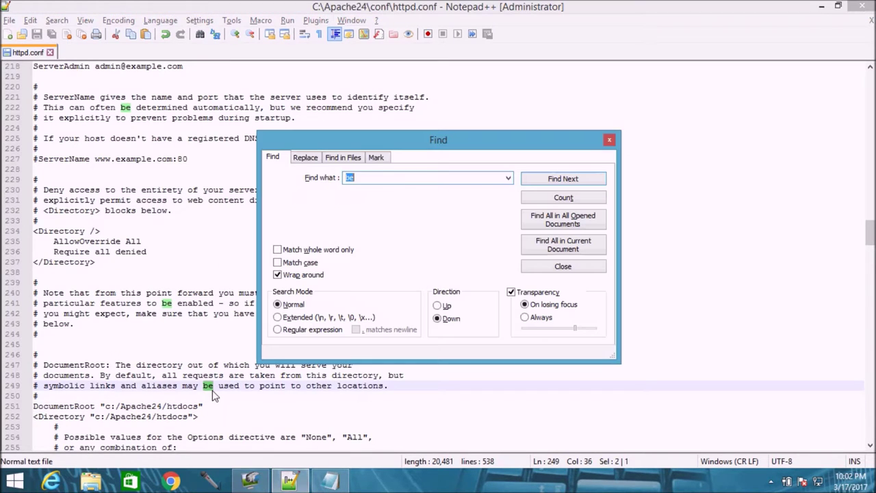
{"action": "key", "text": "ctrl+v"}
{"action": "key", "text": "Return"}
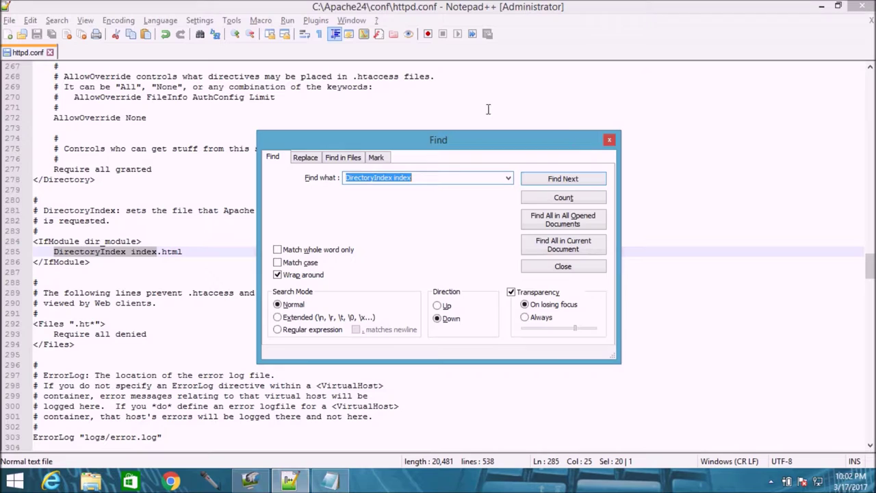
{"action": "left_click", "coordinate": [608, 140]}
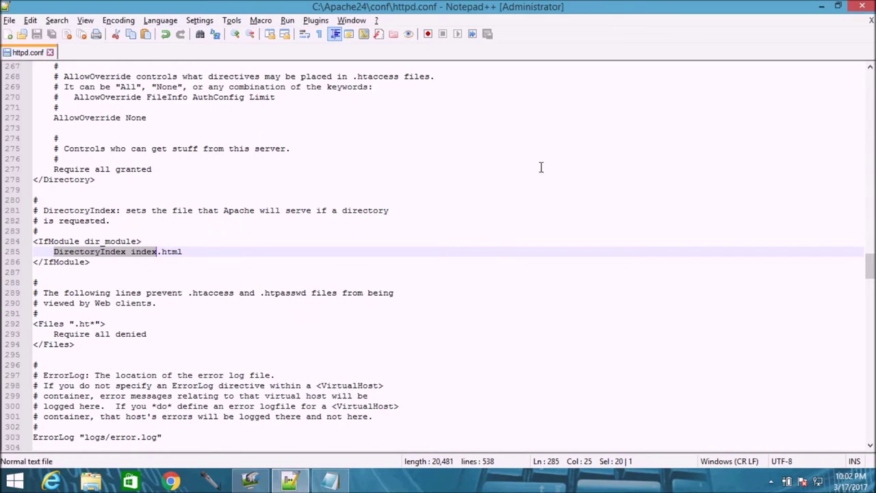
Step: Replace the directive in the dir_module block with "DirectoryIndex index.php index.html" from the notes and save httpd.conf
{"action": "left_click", "coordinate": [191, 251]}
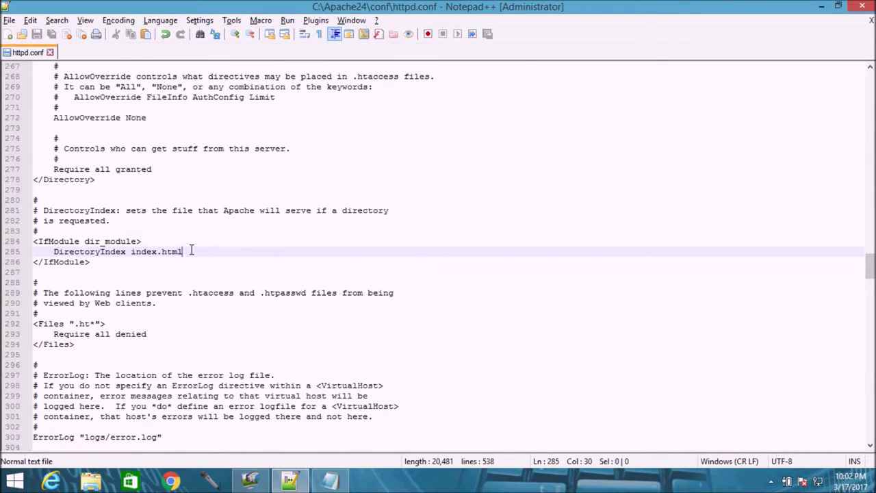
{"action": "key", "text": "alt+Tab"}
{"action": "left_click_drag", "start_coordinate": [265, 428], "coordinate": [86, 429]}
{"action": "key", "text": "ctrl+c"}
{"action": "key", "text": "alt+Tab"}
{"action": "left_click_drag", "start_coordinate": [53, 251], "coordinate": [181, 252]}
{"action": "key", "text": "ctrl+v"}
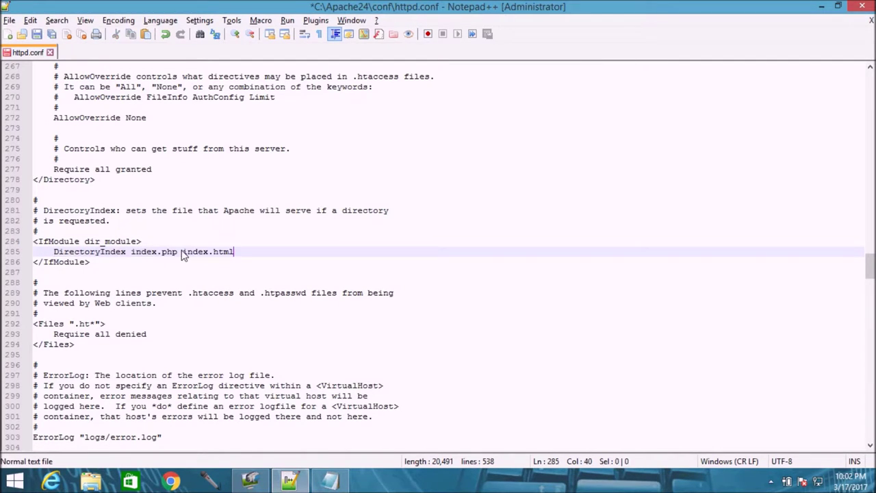
{"action": "left_click_drag", "start_coordinate": [162, 252], "coordinate": [234, 252]}
{"action": "left_click", "coordinate": [190, 235]}
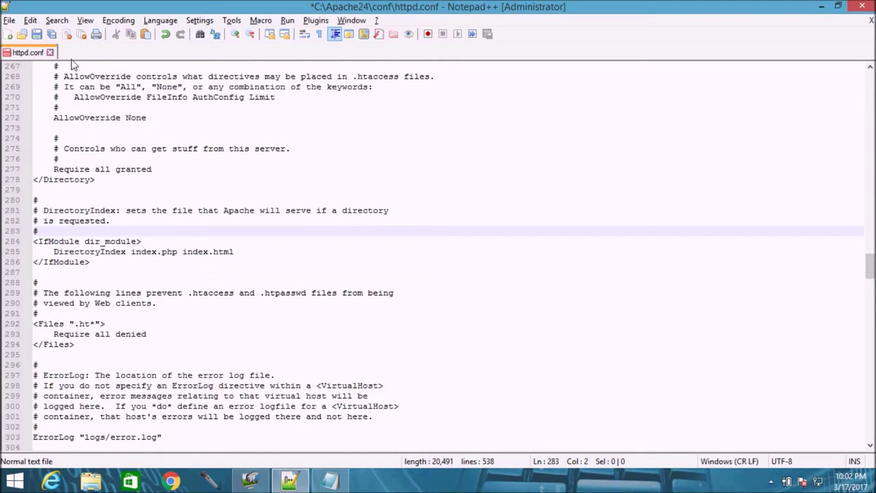
{"action": "left_click", "coordinate": [36, 34]}
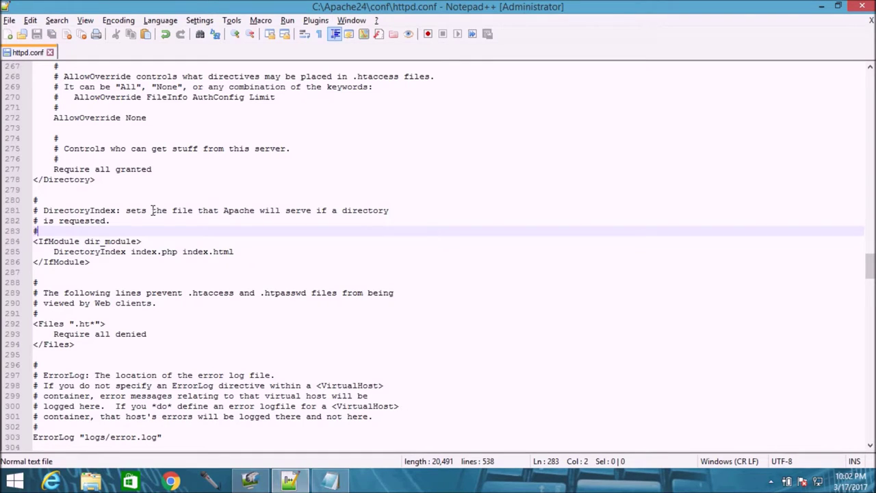
Step: Check the notes for any remaining httpd.conf entries, minimize them and close Notepad++
{"action": "left_click", "coordinate": [151, 210]}
{"action": "key", "text": "alt+Tab"}
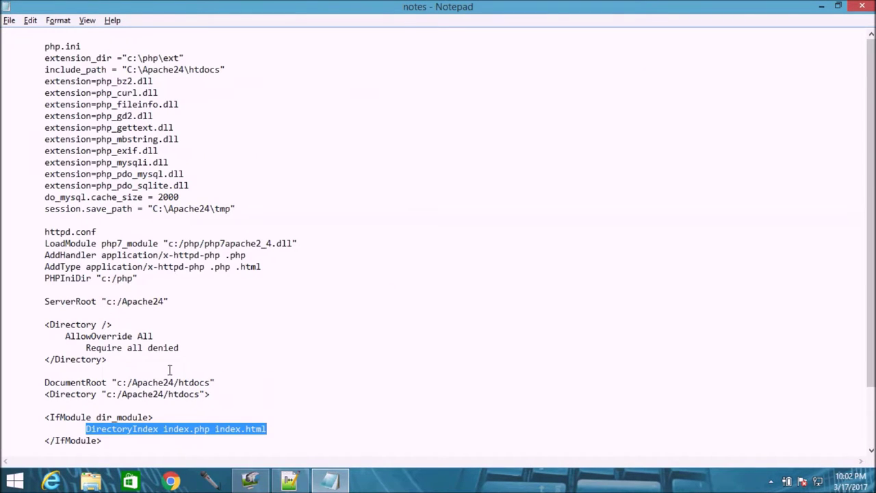
{"action": "left_click_drag", "start_coordinate": [870, 281], "coordinate": [871, 302]}
{"action": "left_click_drag", "start_coordinate": [866, 150], "coordinate": [866, 126]}
{"action": "left_click", "coordinate": [820, 5]}
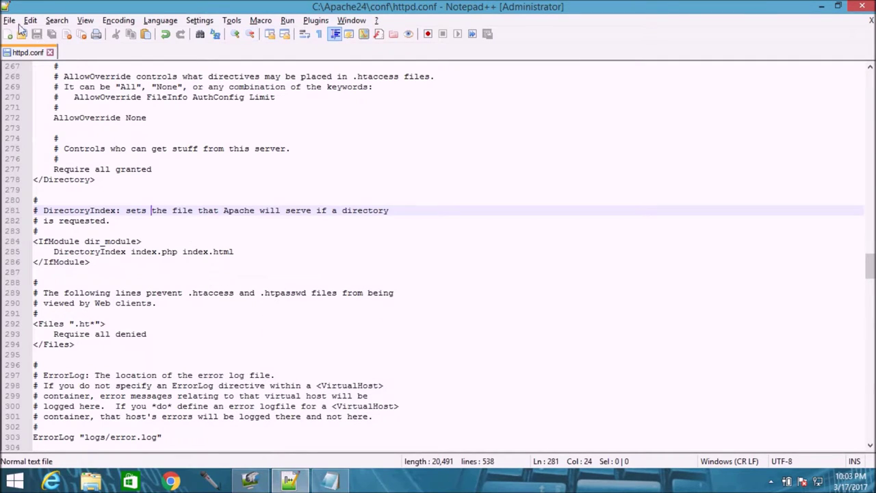
{"action": "left_click", "coordinate": [864, 8]}
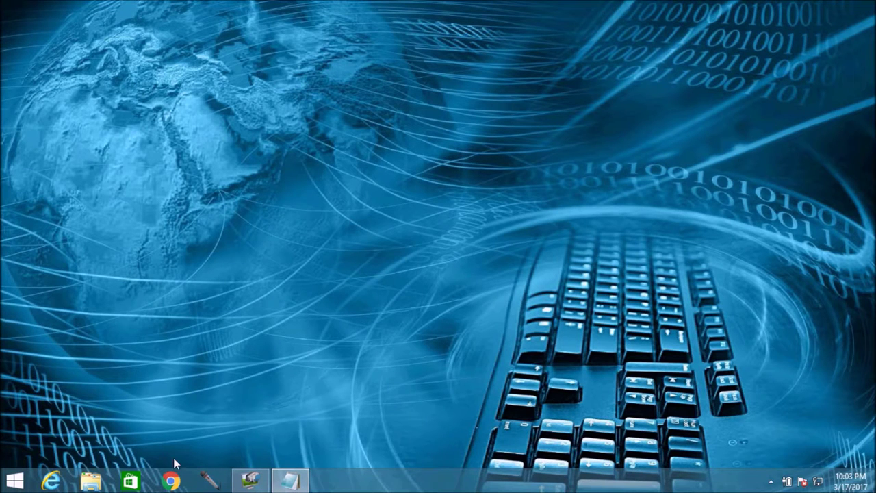
Step: Switch to Chrome, load localhost to test the web server, reload the page and minimize the browser
{"action": "left_click", "coordinate": [171, 480]}
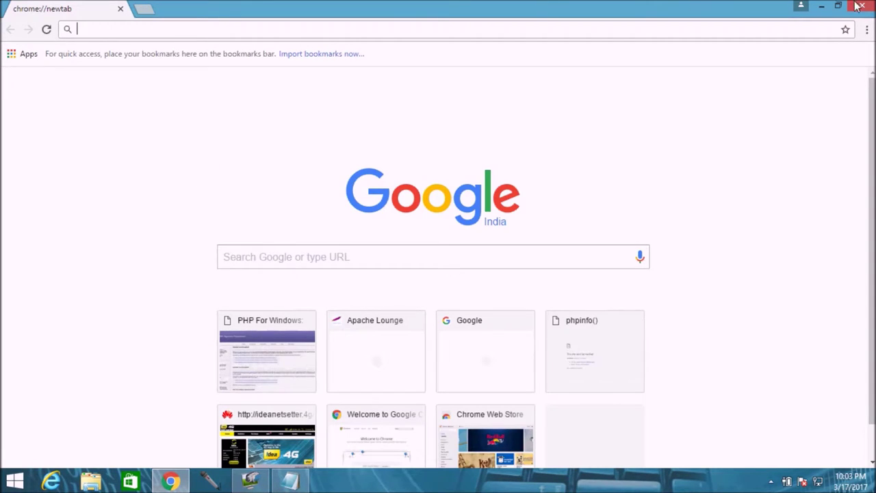
{"action": "type", "text": "localhost"}
{"action": "key", "text": "Return"}
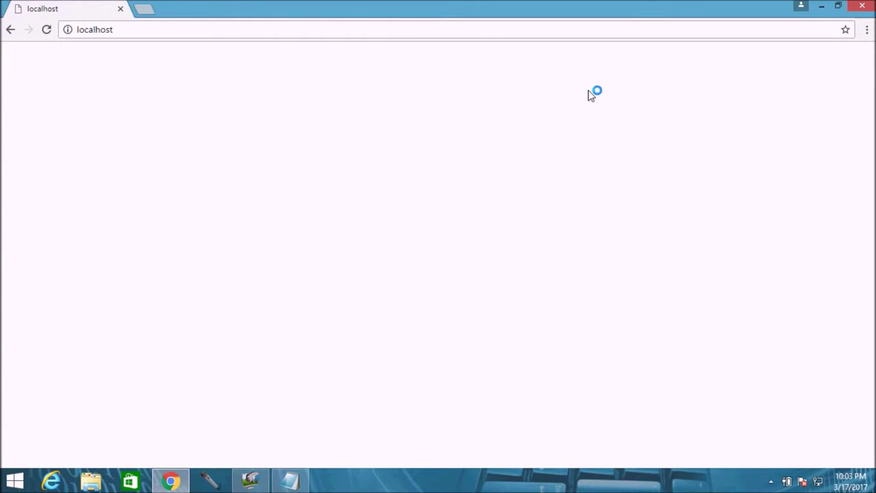
{"action": "key", "text": "F5"}
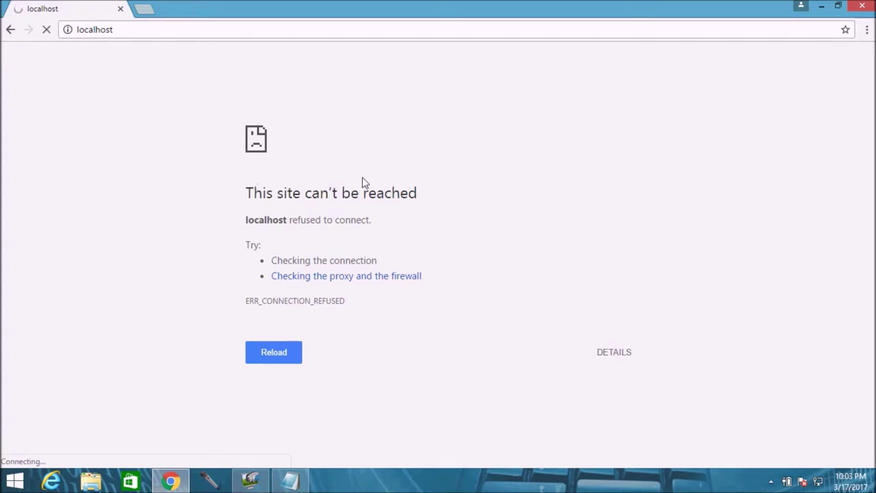
{"action": "left_click", "coordinate": [821, 5]}
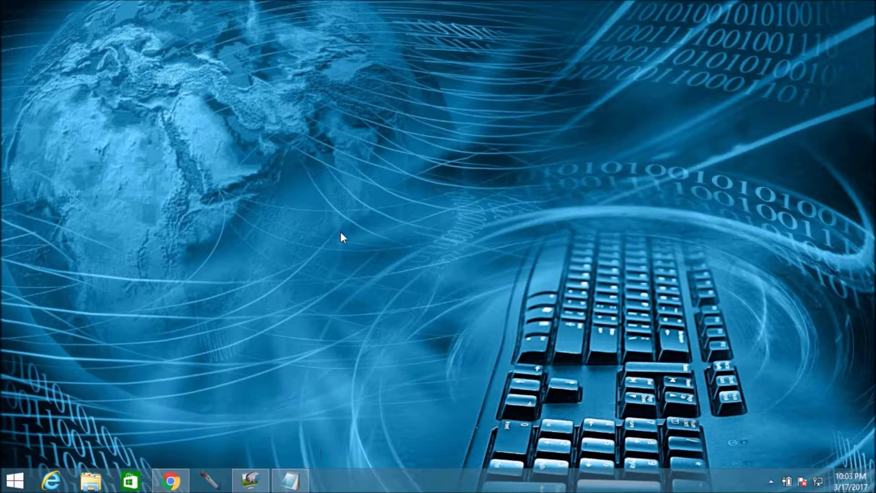
Step: Look at the php.ini settings in the notes and open the C:\php folder in File Explorer
{"action": "left_click", "coordinate": [290, 481]}
{"action": "left_click", "coordinate": [206, 167]}
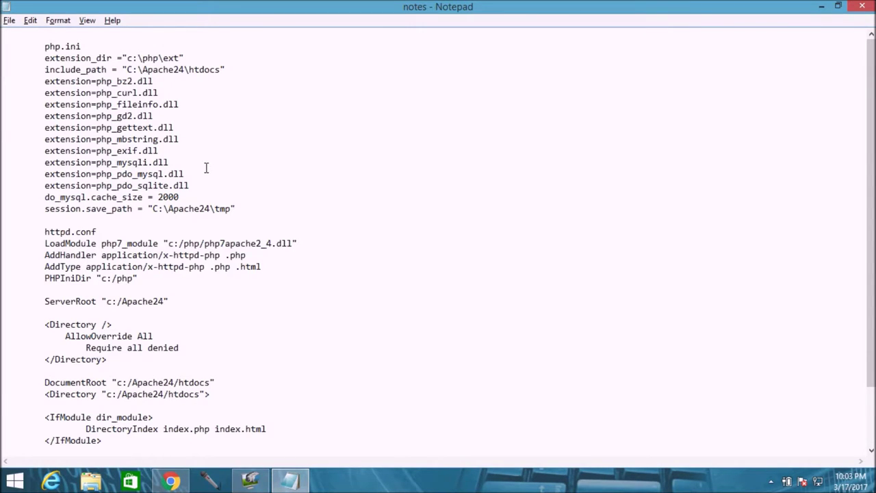
{"action": "left_click", "coordinate": [86, 465]}
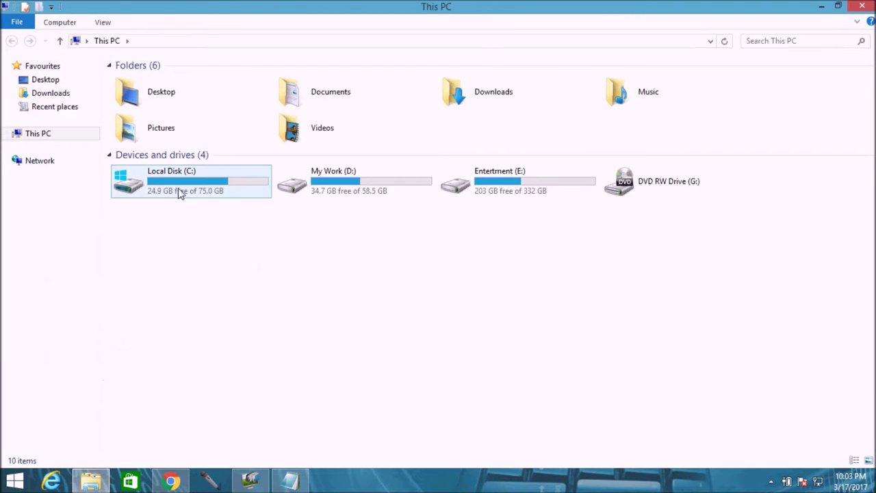
{"action": "double_click", "coordinate": [179, 193]}
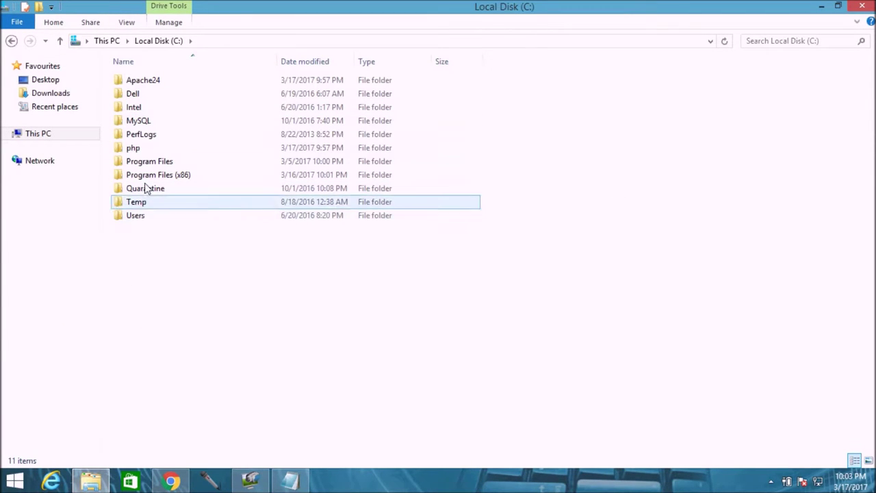
{"action": "double_click", "coordinate": [150, 148]}
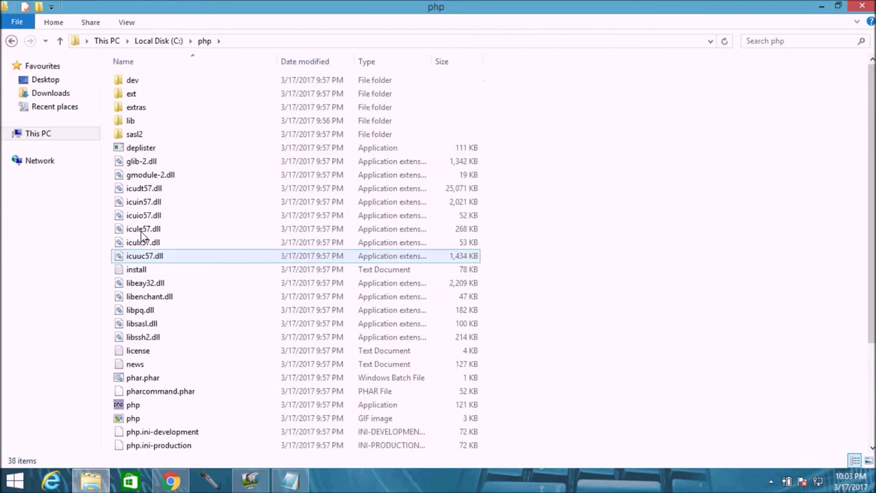
Step: Look through the php folder for the php.ini-development and php.ini-production files
{"action": "left_click", "coordinate": [159, 434]}
{"action": "key", "text": "Down"}
{"action": "key", "text": "Down"}
{"action": "key", "text": "Down"}
{"action": "key", "text": "Down"}
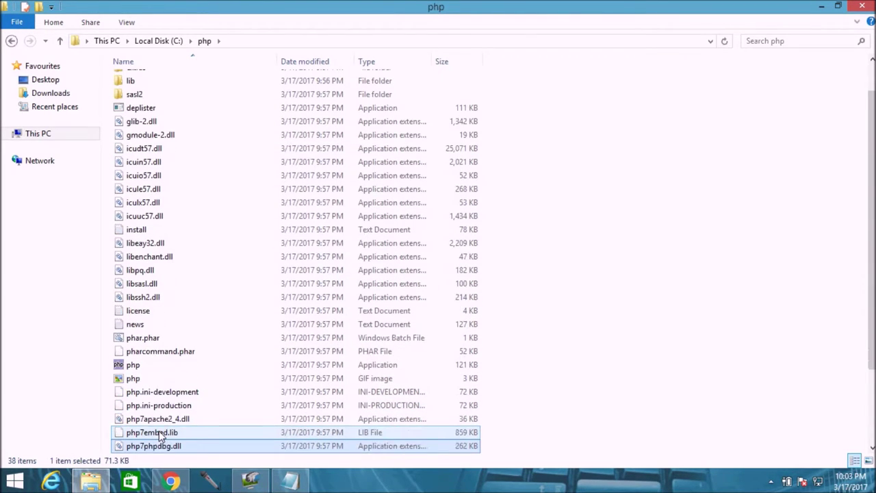
{"action": "key", "text": "Up"}
{"action": "key", "text": "Up"}
{"action": "key", "text": "Up"}
{"action": "key", "text": "Up"}
{"action": "key", "text": "Up"}
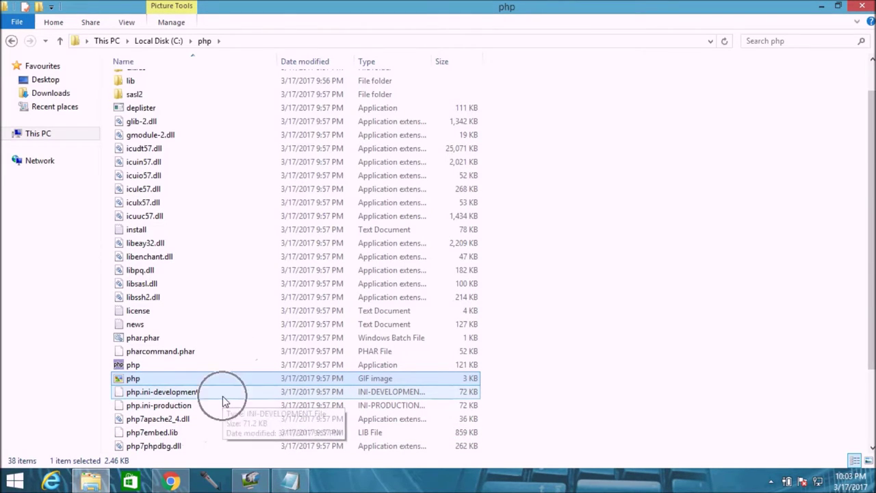
{"action": "left_click", "coordinate": [153, 395]}
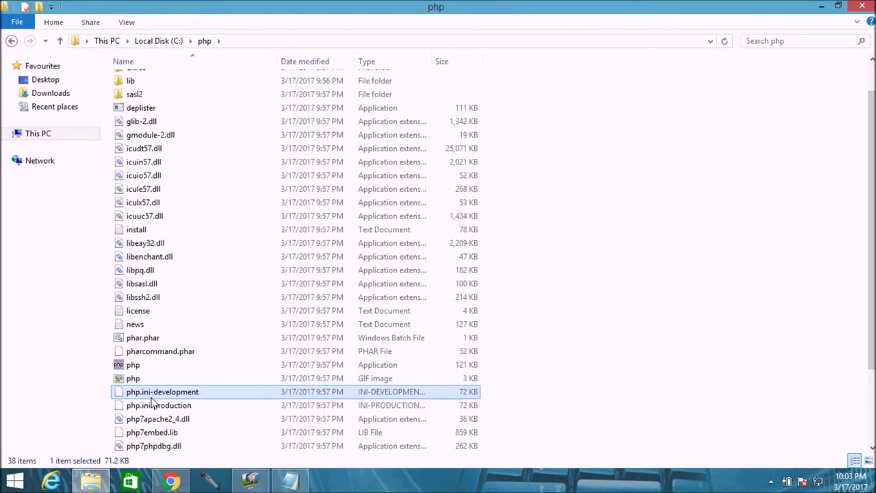
{"action": "left_click", "coordinate": [153, 405]}
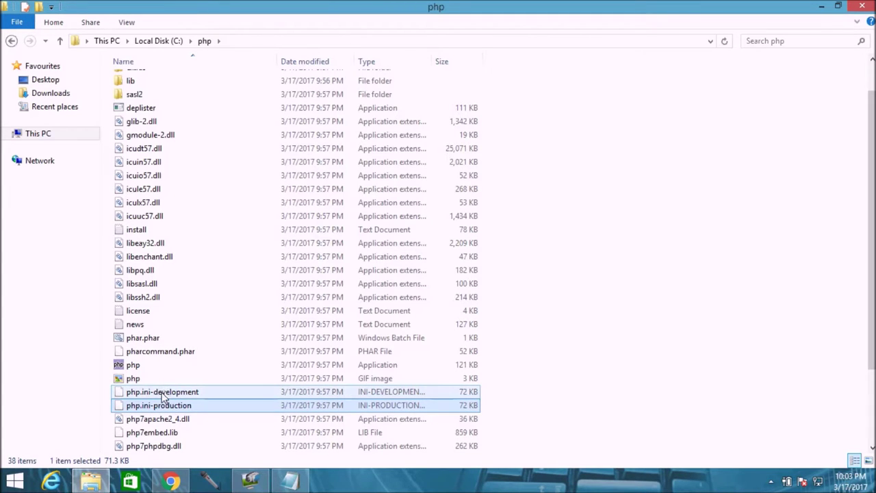
Step: Duplicate the php.ini-development file within the C:\php folder
{"action": "left_click", "coordinate": [162, 395]}
{"action": "right_click", "coordinate": [162, 394]}
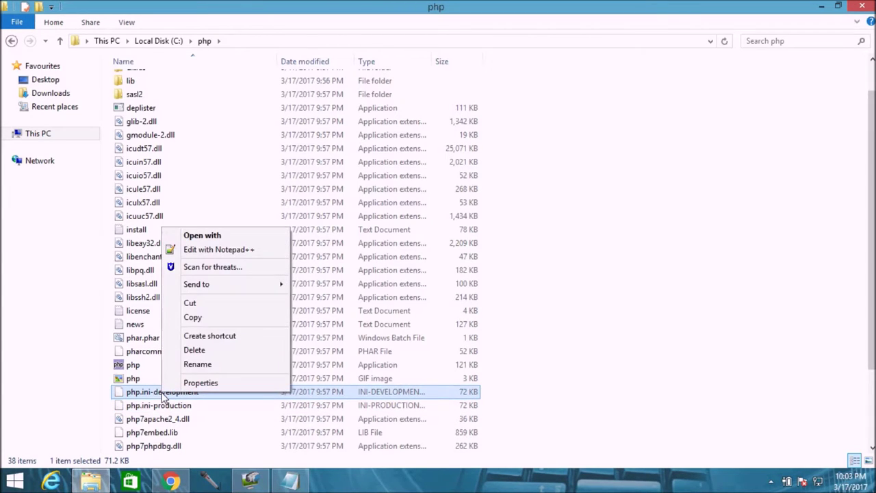
{"action": "left_click", "coordinate": [206, 320]}
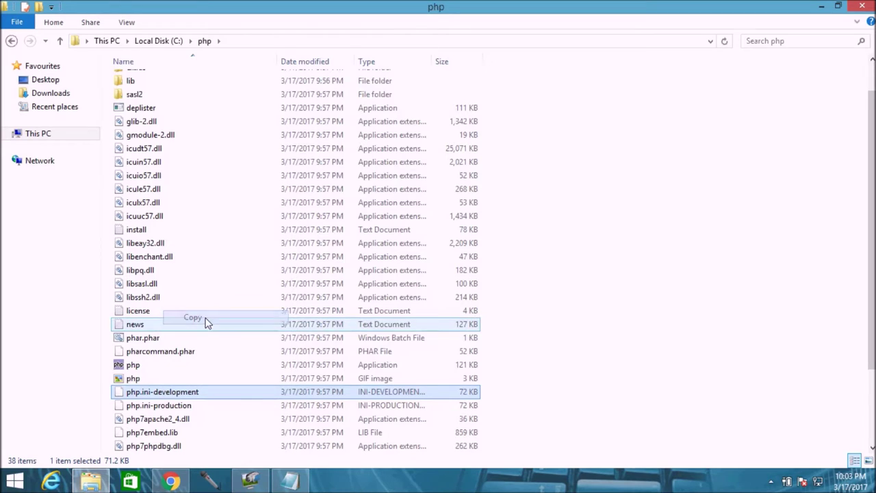
{"action": "right_click", "coordinate": [544, 313]}
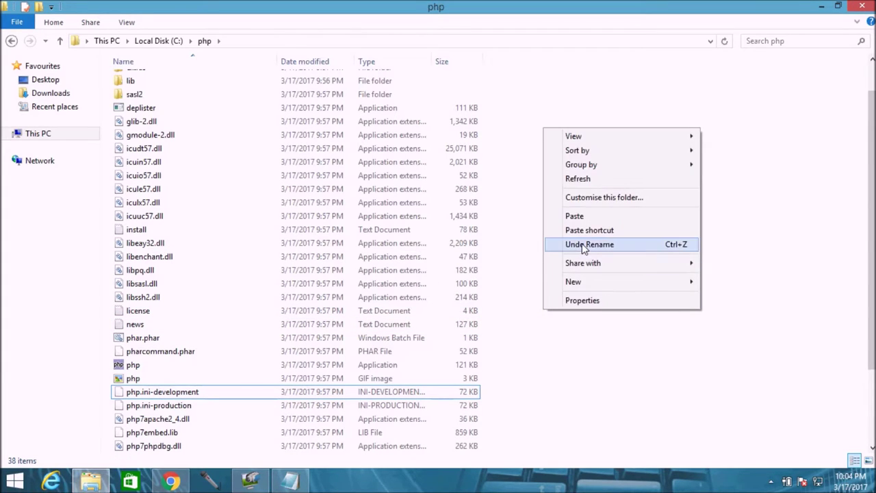
{"action": "left_click", "coordinate": [574, 216]}
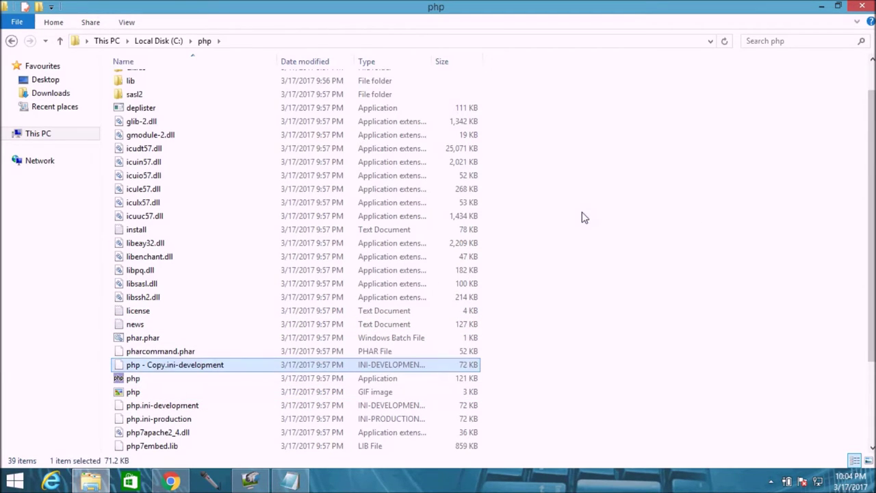
Step: Rename the copy of php.ini-development as php.ini and accept the extension change
{"action": "key", "text": "F2"}
{"action": "key", "text": "Right"}
{"action": "key", "text": "BackSpace"}
{"action": "key", "text": "BackSpace"}
{"action": "key", "text": "BackSpace"}
{"action": "key", "text": "BackSpace"}
{"action": "key", "text": "BackSpace"}
{"action": "key", "text": "BackSpace"}
{"action": "key", "text": "BackSpace"}
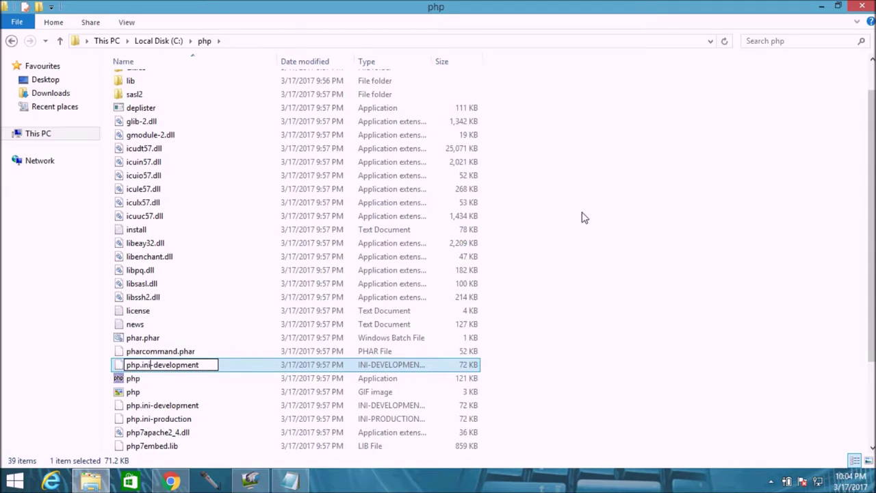
{"action": "key", "text": "Delete"}
{"action": "key", "text": "Delete"}
{"action": "key", "text": "Delete"}
{"action": "key", "text": "Delete"}
{"action": "key", "text": "Delete"}
{"action": "key", "text": "Delete"}
{"action": "key", "text": "Delete"}
{"action": "key", "text": "Delete"}
{"action": "key", "text": "Delete"}
{"action": "key", "text": "Delete"}
{"action": "key", "text": "Delete"}
{"action": "key", "text": "Delete"}
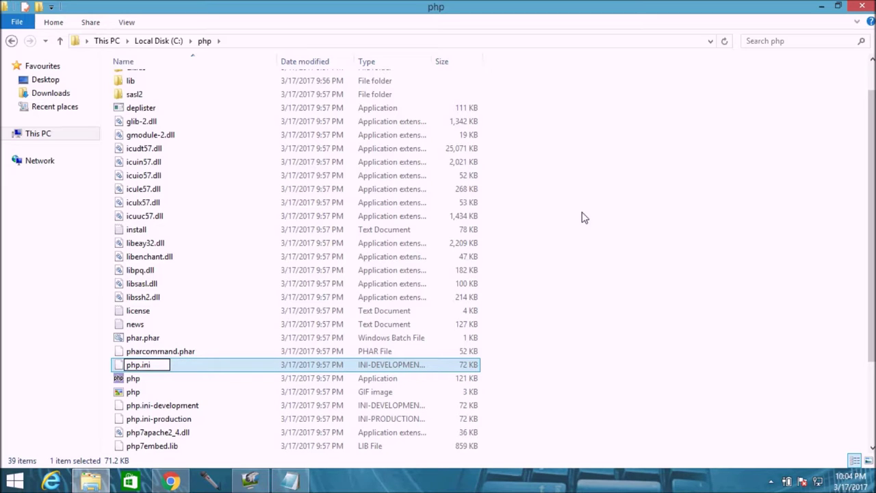
{"action": "key", "text": "Return"}
{"action": "key", "text": "Return"}
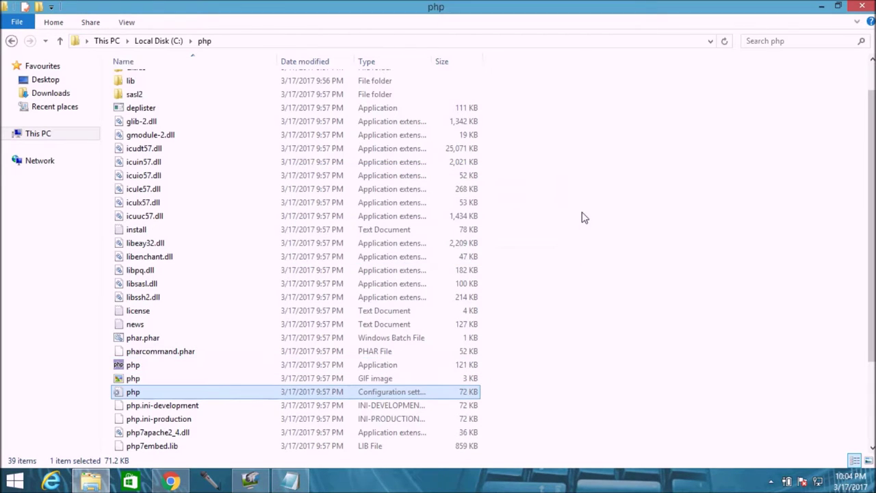
Step: Open the new php.ini file for editing in Notepad++ instead of Notepad
{"action": "double_click", "coordinate": [174, 394]}
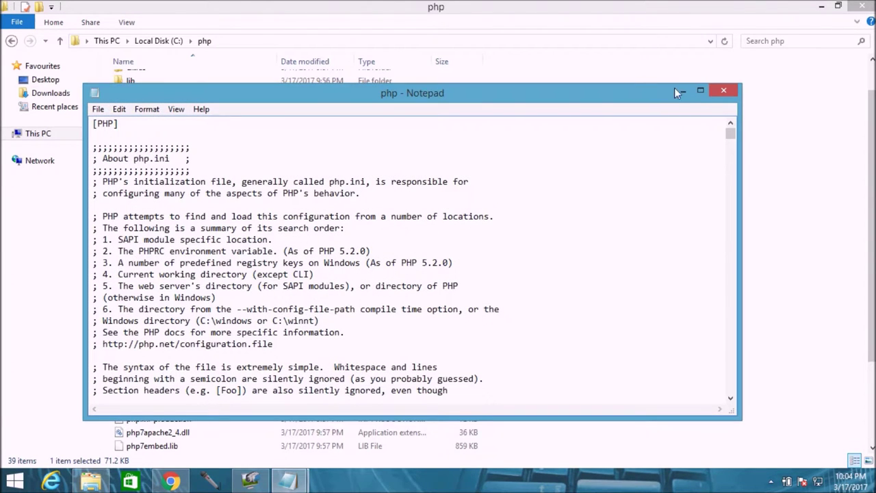
{"action": "left_click", "coordinate": [724, 91]}
{"action": "right_click", "coordinate": [129, 391]}
{"action": "left_click", "coordinate": [212, 231]}
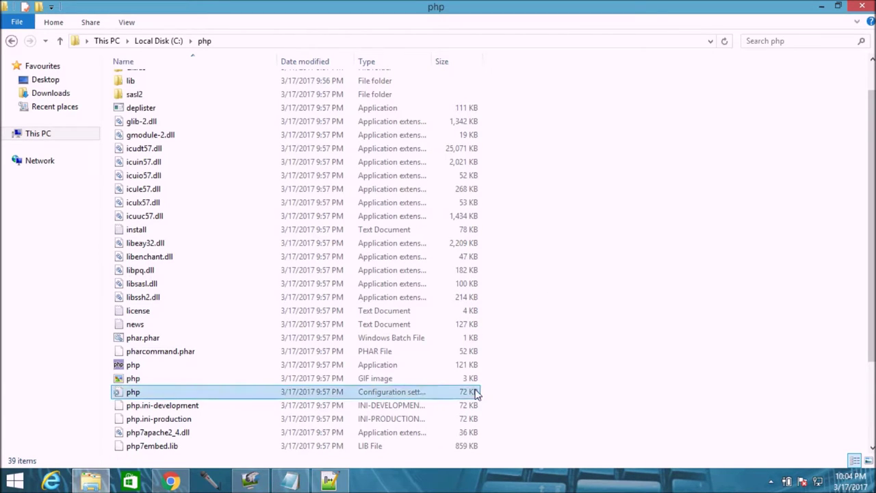
{"action": "left_click", "coordinate": [329, 482]}
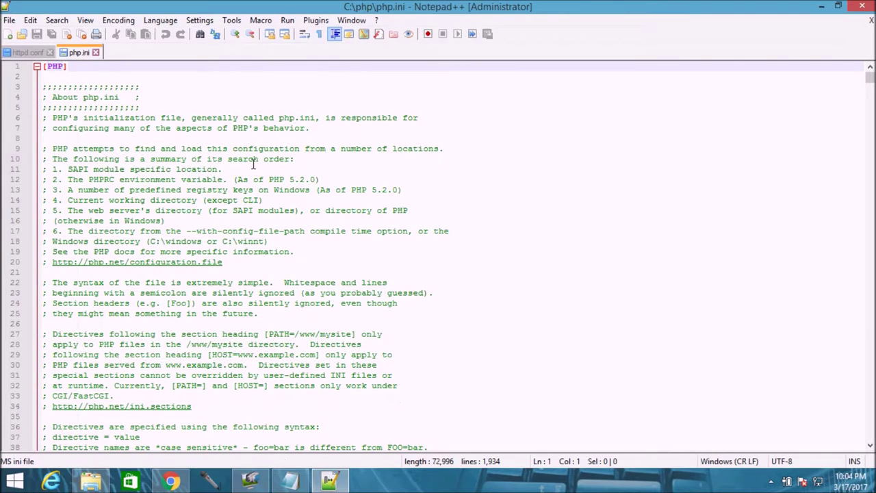
{"action": "left_click", "coordinate": [290, 107]}
{"action": "left_click", "coordinate": [98, 77]}
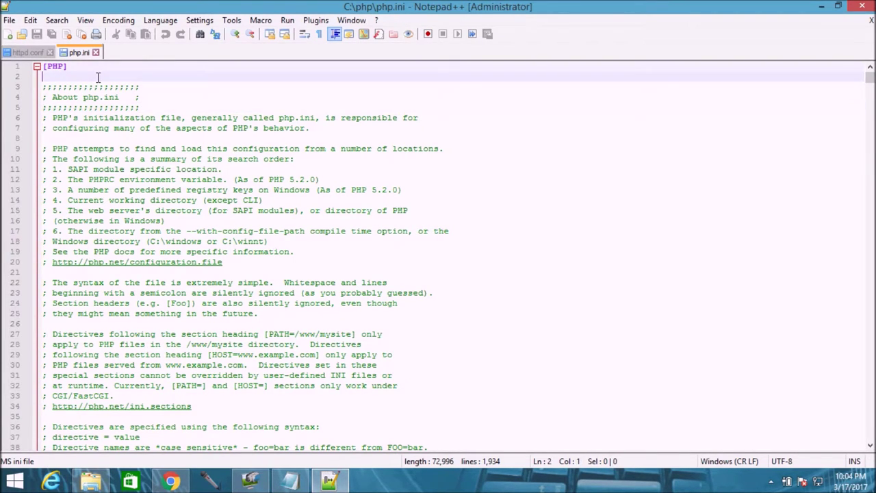
Step: Copy "extension_dir =" from the notes and find its Windows entry in php.ini
{"action": "key", "text": "alt+Tab"}
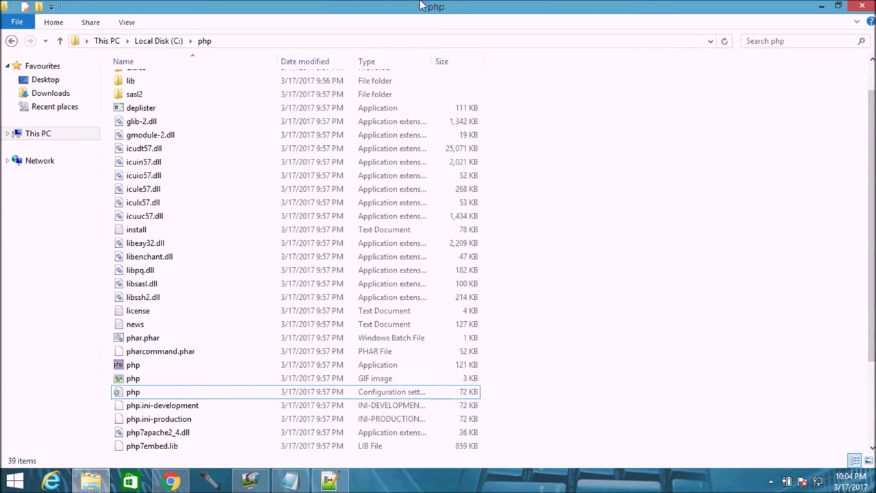
{"action": "key", "text": "alt+Tab"}
{"action": "key", "text": "alt+Tab"}
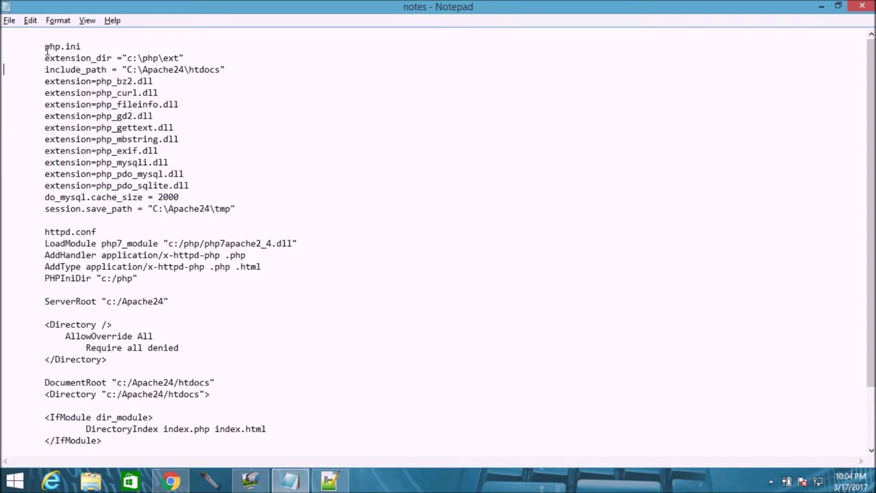
{"action": "left_click_drag", "start_coordinate": [46, 57], "coordinate": [123, 58]}
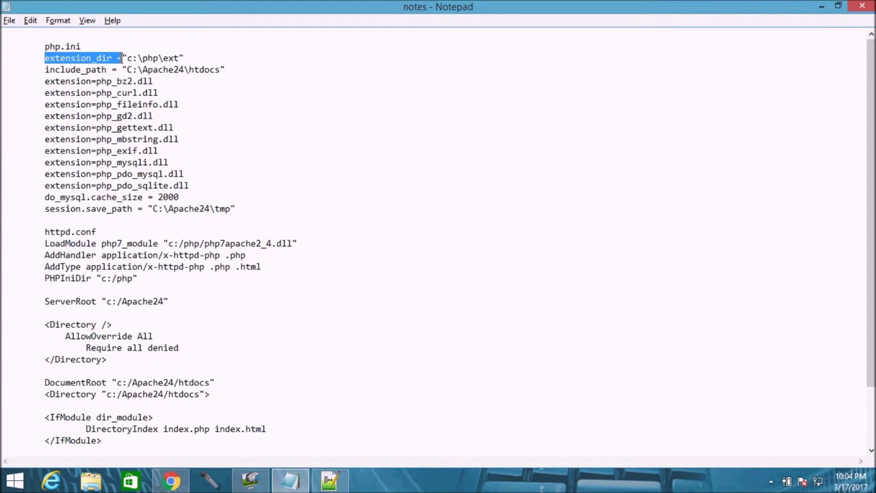
{"action": "key", "text": "alt+Tab"}
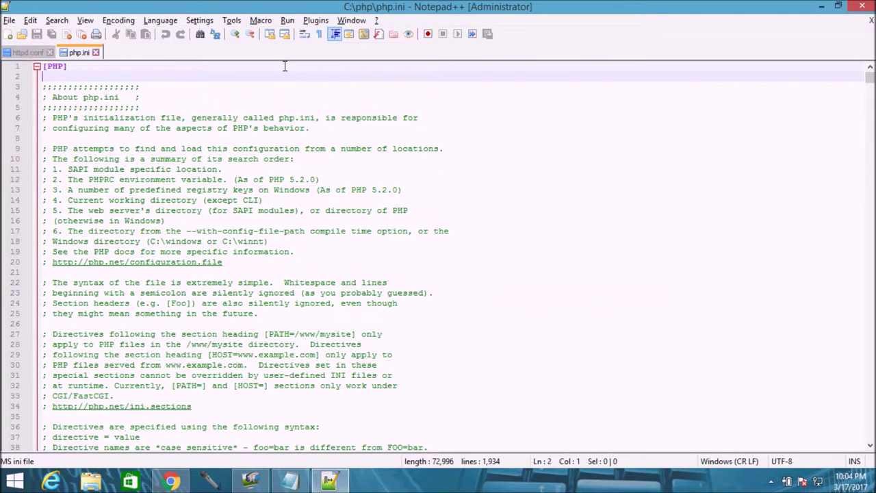
{"action": "left_click", "coordinate": [244, 135]}
{"action": "key", "text": "ctrl+f"}
{"action": "key", "text": "ctrl+v"}
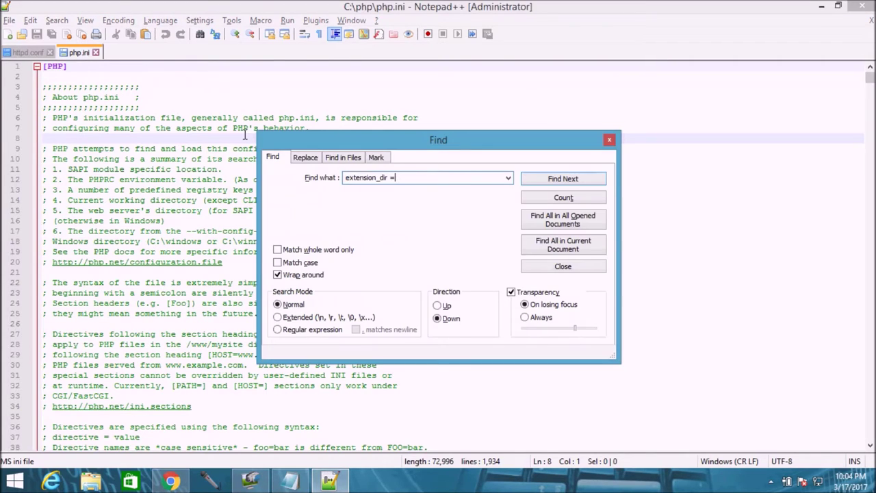
{"action": "key", "text": "Return"}
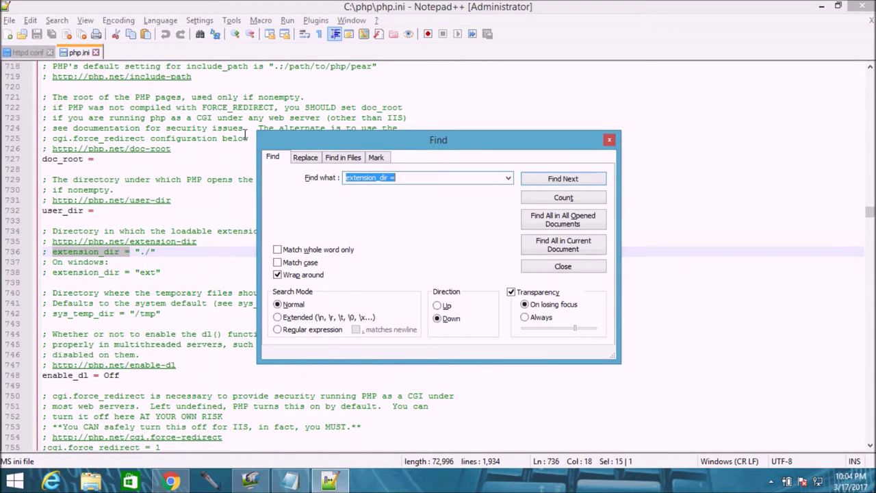
{"action": "key", "text": "Return"}
{"action": "key", "text": "Escape"}
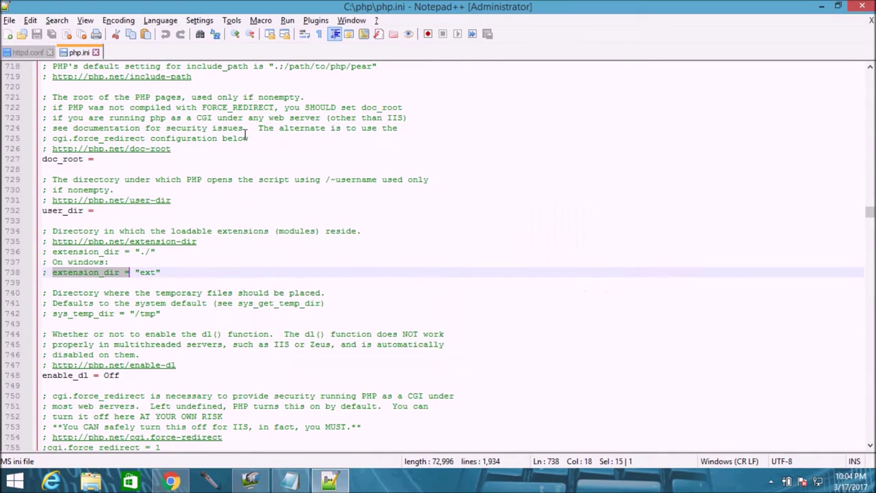
Step: Uncomment the Windows extension_dir line, set it to "c:\php\ext" from the notes, and save php.ini
{"action": "left_click", "coordinate": [54, 272]}
{"action": "key", "text": "BackSpace"}
{"action": "key", "text": "BackSpace"}
{"action": "left_click", "coordinate": [147, 272]}
{"action": "key", "text": "alt+Tab"}
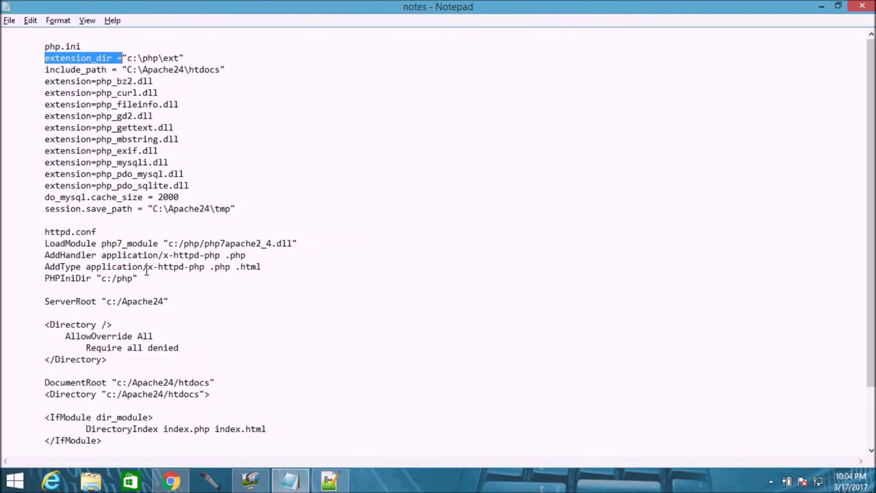
{"action": "left_click", "coordinate": [129, 56]}
{"action": "left_click_drag", "start_coordinate": [128, 56], "coordinate": [180, 56]}
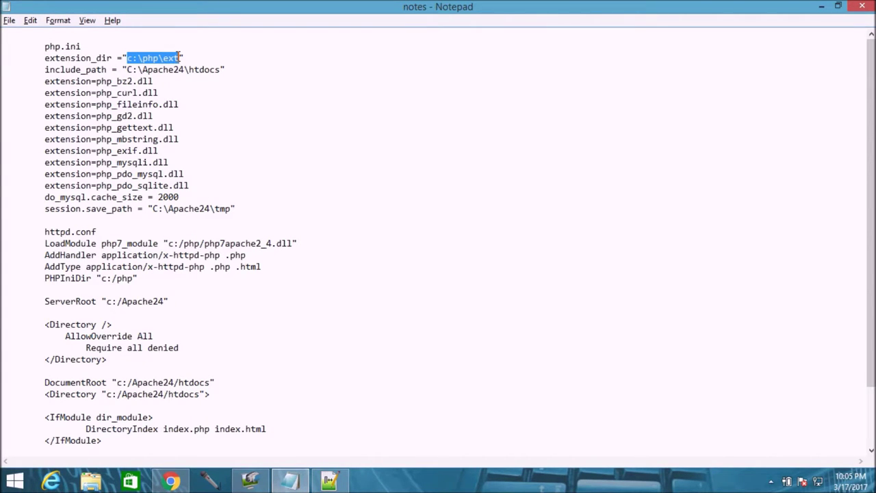
{"action": "key", "text": "ctrl+c"}
{"action": "key", "text": "alt+Tab"}
{"action": "left_click_drag", "start_coordinate": [129, 272], "coordinate": [147, 276]}
{"action": "key", "text": "ctrl+v"}
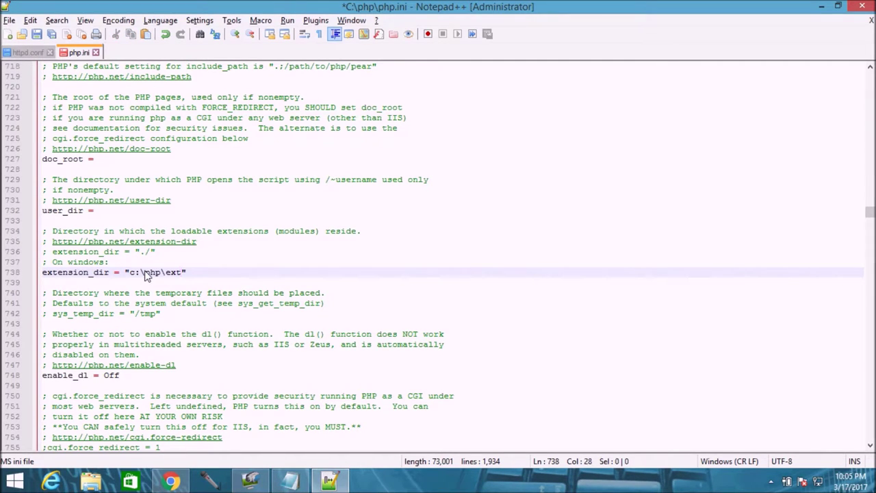
{"action": "key", "text": "ctrl+s"}
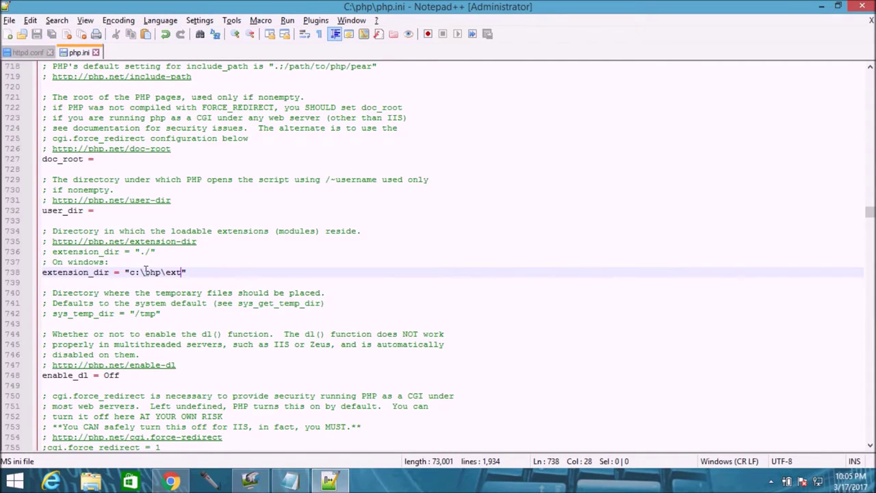
Step: Check the extension DLL files in the C:\php\ext folder in File Explorer
{"action": "left_click", "coordinate": [87, 481]}
{"action": "left_click", "coordinate": [171, 173]}
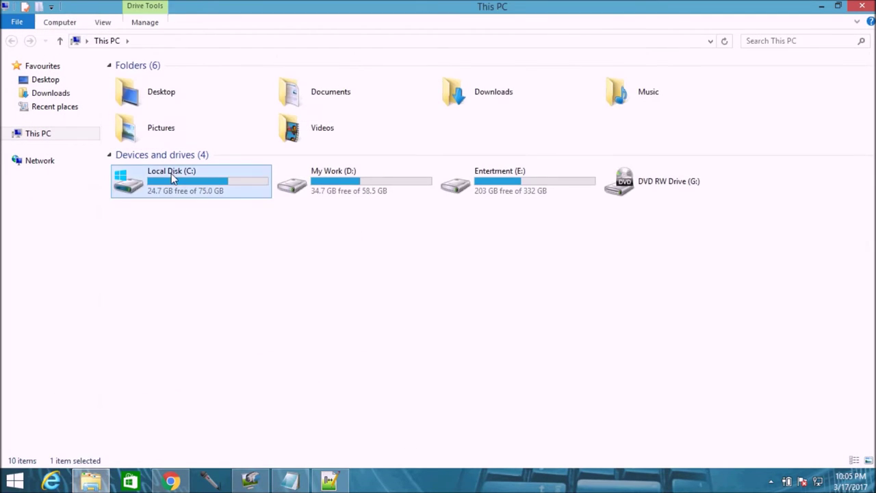
{"action": "double_click", "coordinate": [171, 173]}
{"action": "double_click", "coordinate": [156, 148]}
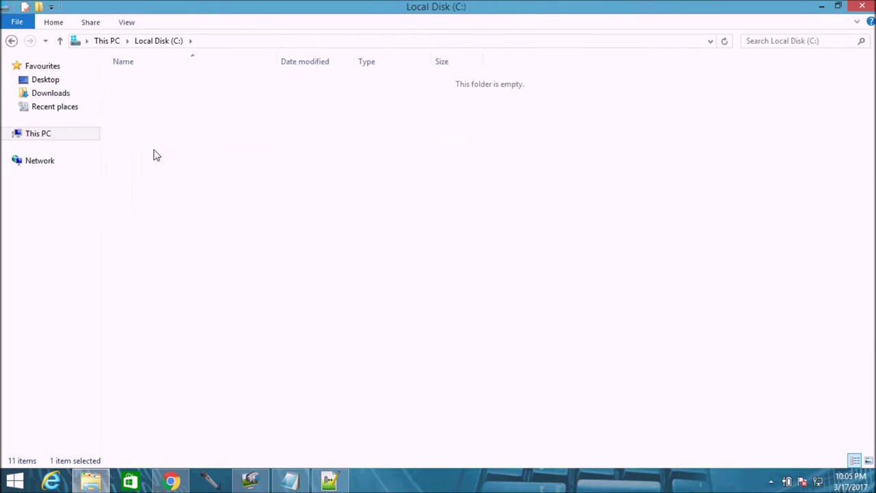
{"action": "double_click", "coordinate": [136, 95]}
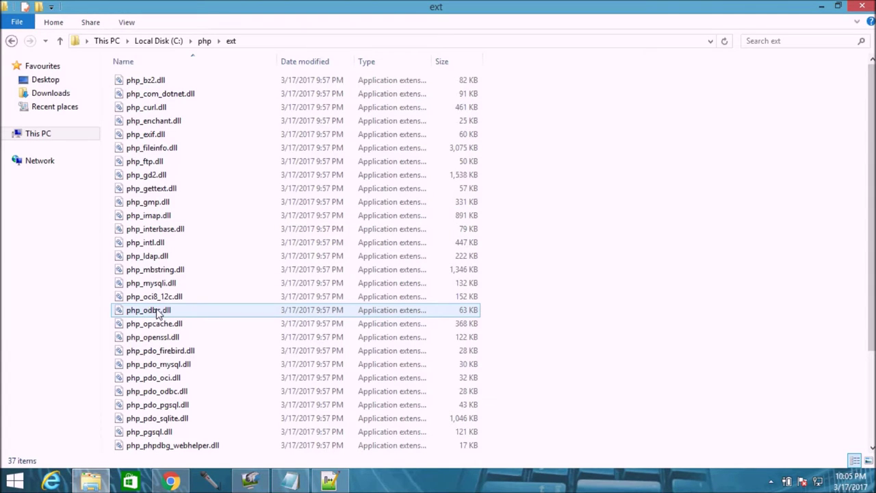
{"action": "left_click", "coordinate": [823, 6]}
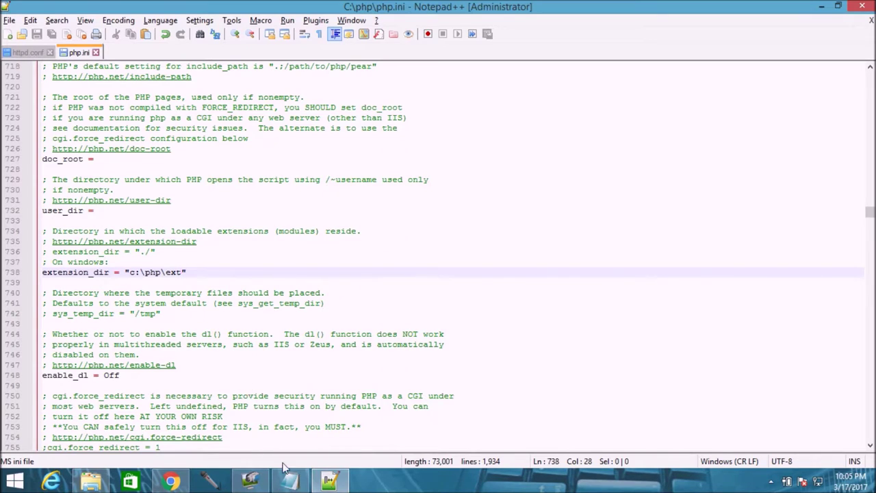
Step: Copy "include_path =" from the notes and find its Windows entry in php.ini
{"action": "left_click", "coordinate": [284, 466]}
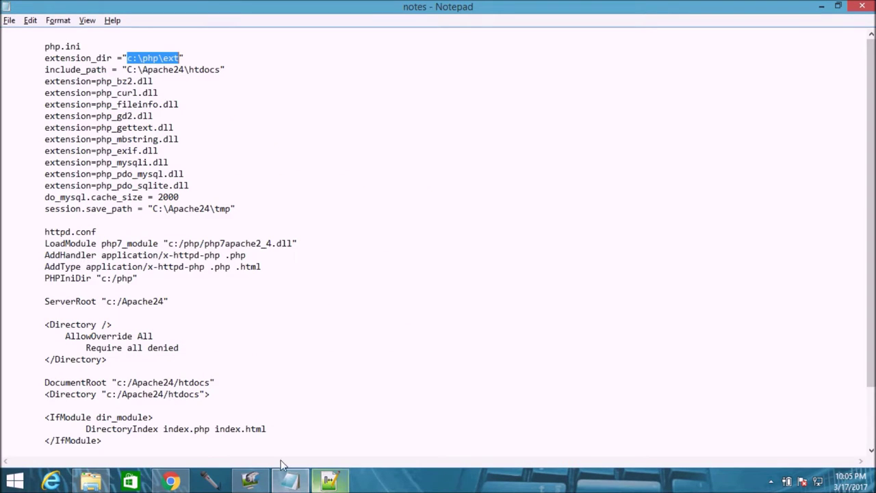
{"action": "left_click", "coordinate": [45, 69]}
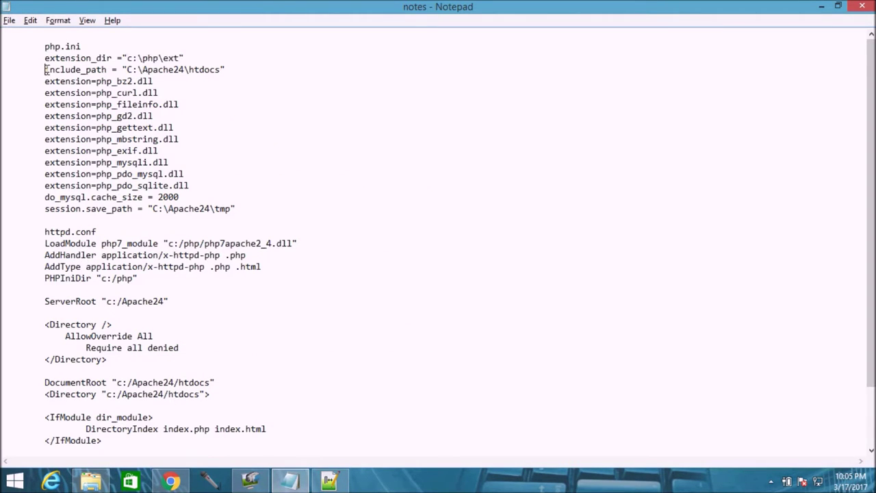
{"action": "left_click_drag", "start_coordinate": [45, 69], "coordinate": [121, 70]}
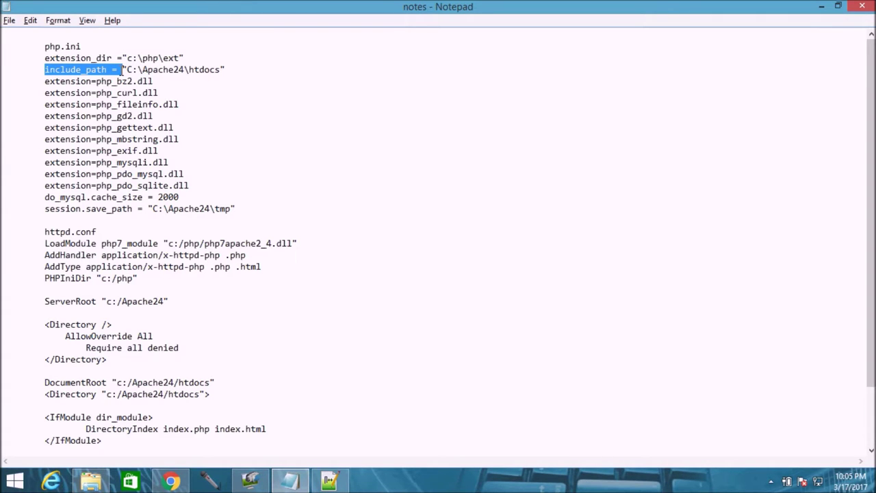
{"action": "left_click", "coordinate": [329, 481]}
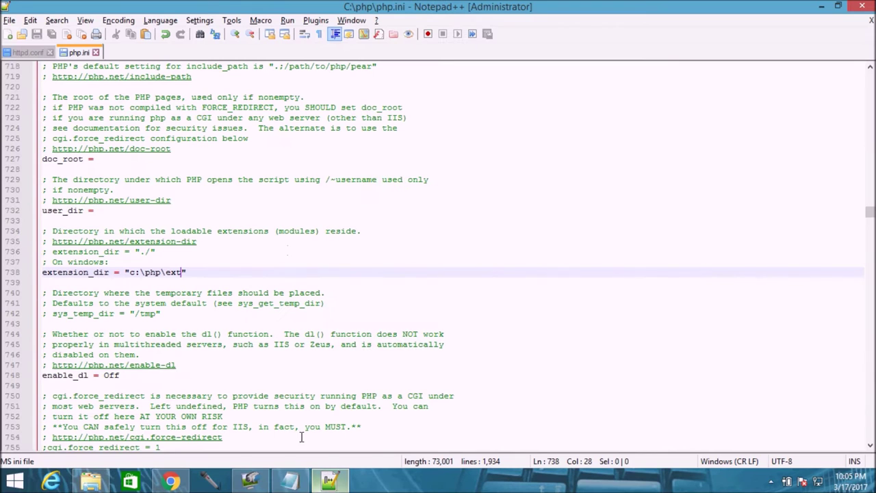
{"action": "double_click", "coordinate": [302, 198]}
{"action": "key", "text": "ctrl+f"}
{"action": "key", "text": "ctrl+v"}
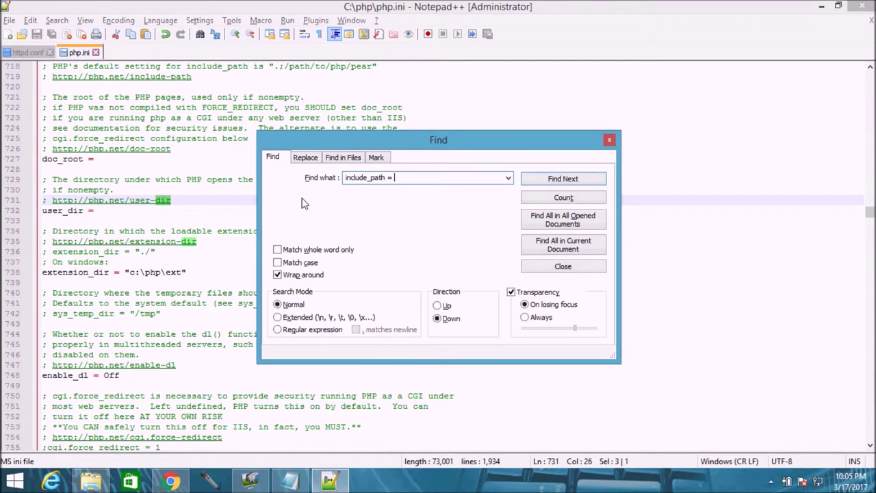
{"action": "key", "text": "Return"}
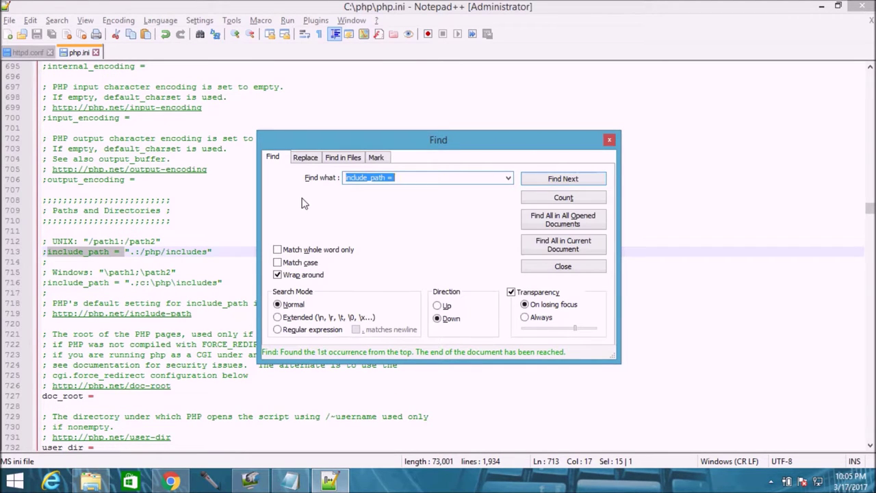
{"action": "key", "text": "Return"}
{"action": "key", "text": "Escape"}
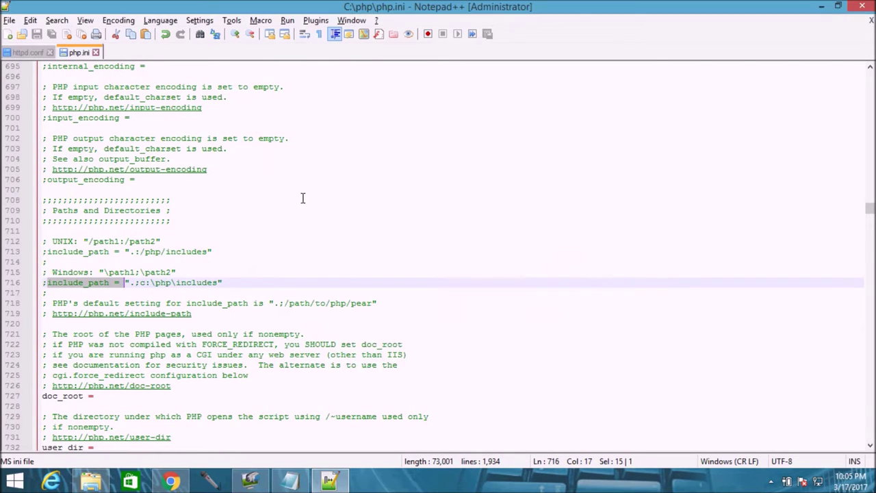
Step: Uncomment the Windows include_path line and remove the leading ".;" from its value
{"action": "left_click", "coordinate": [48, 281]}
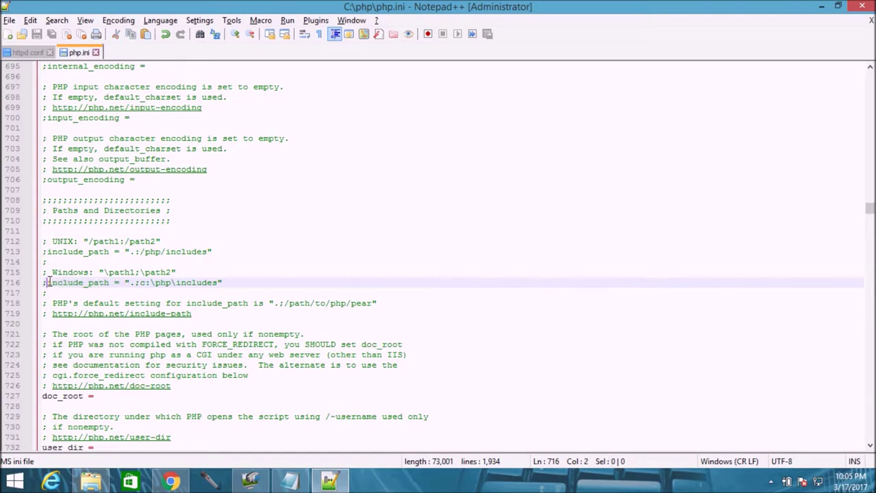
{"action": "key", "text": "BackSpace"}
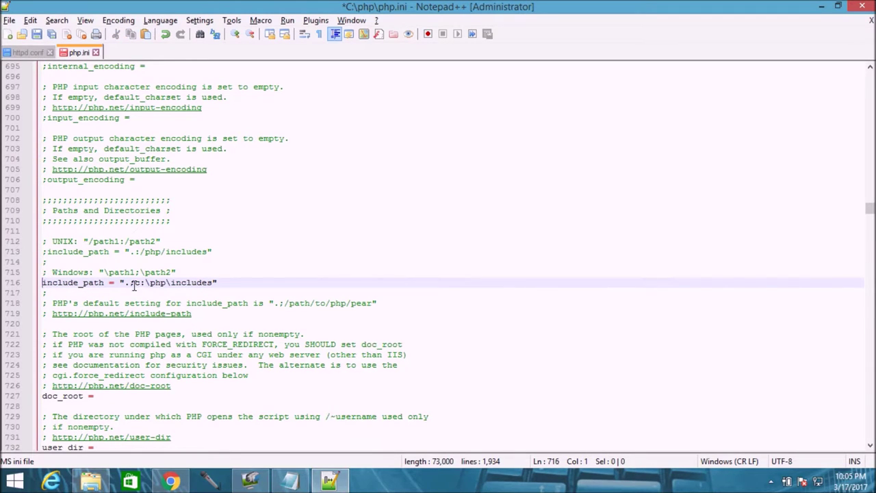
{"action": "left_click_drag", "start_coordinate": [125, 282], "coordinate": [133, 283]}
{"action": "key", "text": "BackSpace"}
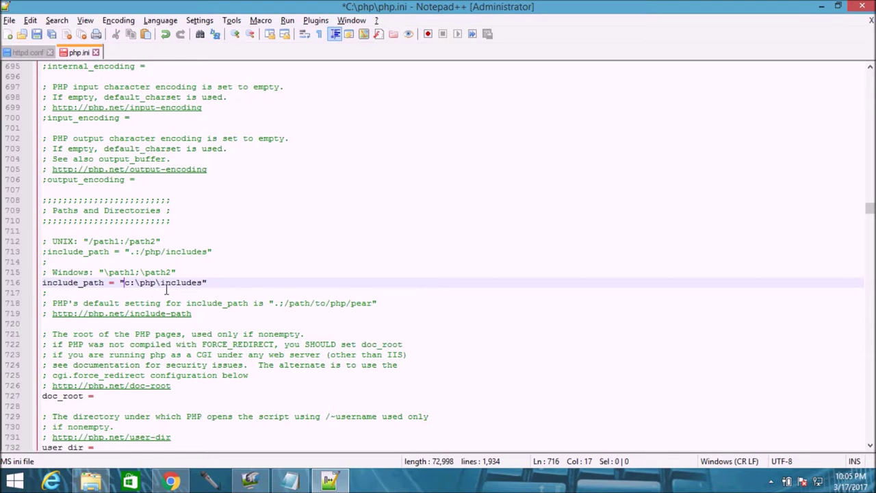
Step: Replace the include_path value with C:\Apache24\htdocs from the notes and save php.ini
{"action": "key", "text": "alt+Tab"}
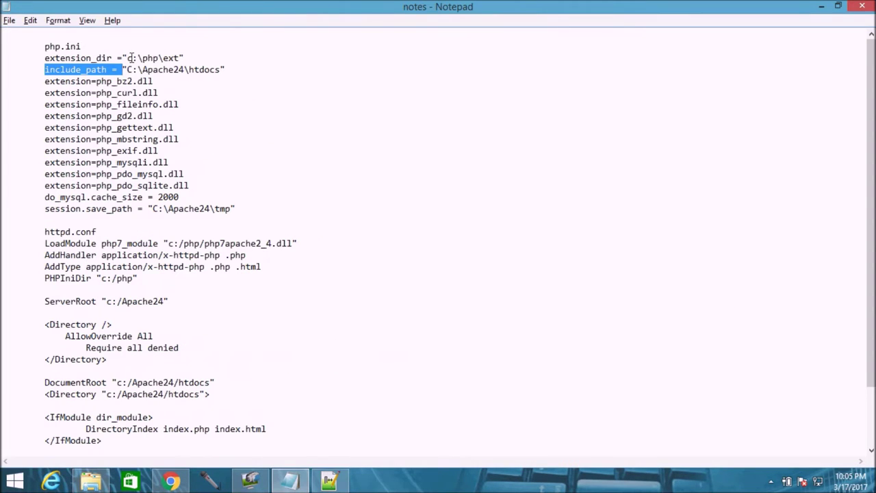
{"action": "left_click_drag", "start_coordinate": [128, 71], "coordinate": [219, 72]}
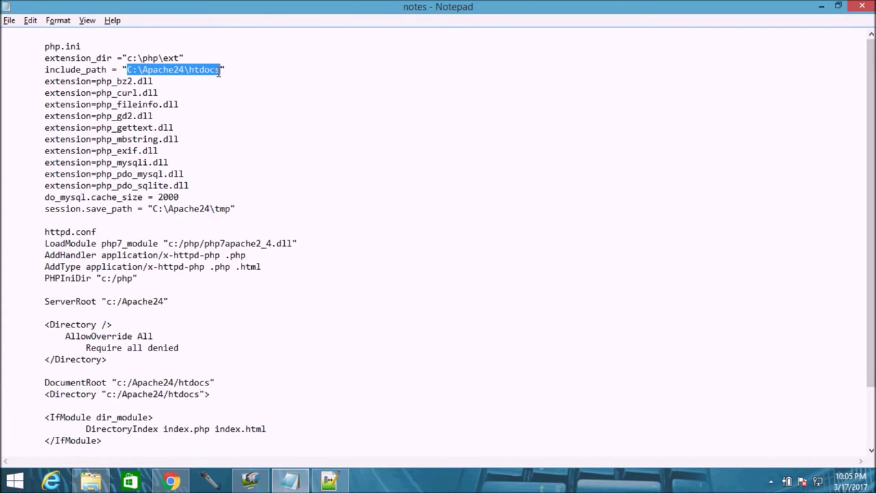
{"action": "key", "text": "alt+Tab"}
{"action": "left_click_drag", "start_coordinate": [203, 283], "coordinate": [127, 286]}
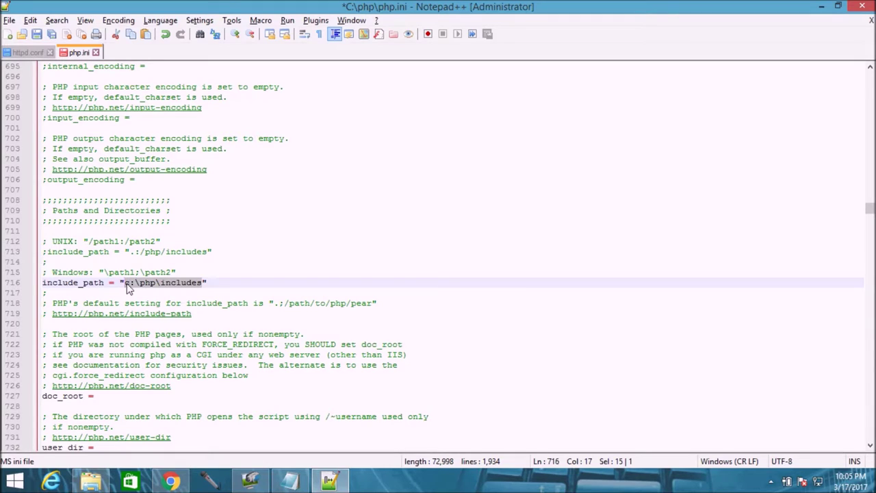
{"action": "key", "text": "ctrl+v"}
{"action": "left_click", "coordinate": [205, 275]}
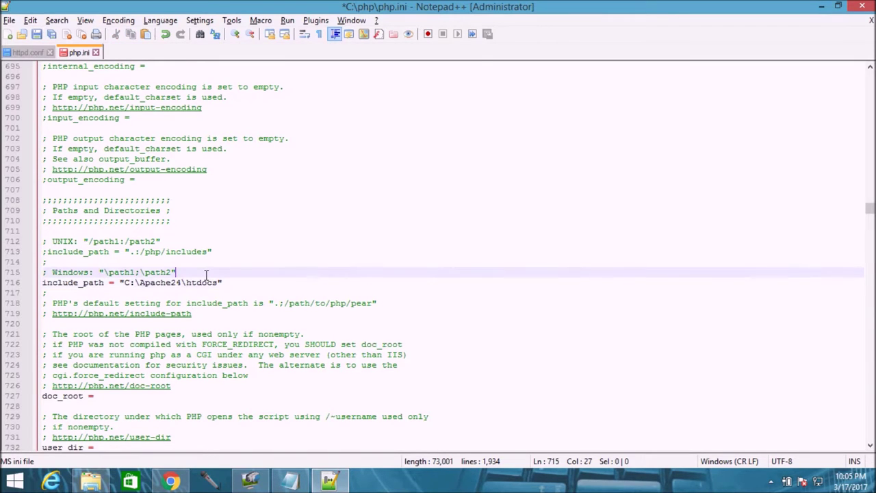
{"action": "key", "text": "ctrl+s"}
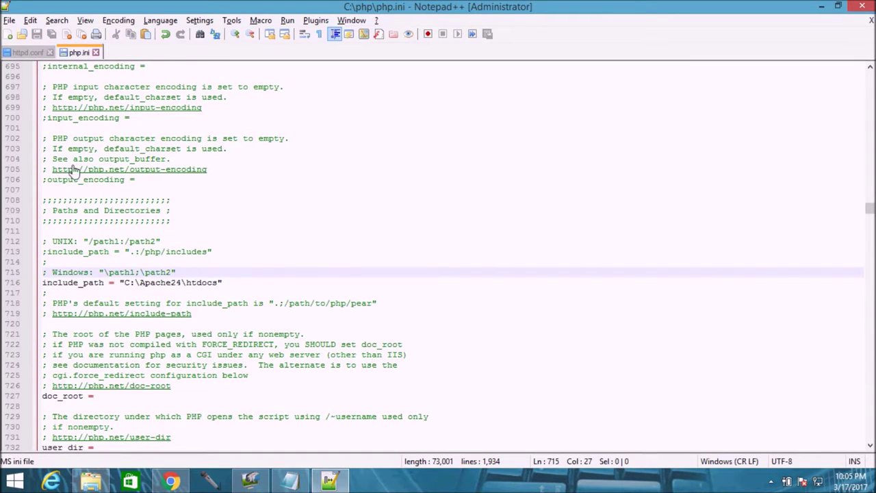
Step: Search php.ini for session.save_path as named in the notes and uncomment its "/tmp" entry
{"action": "key", "text": "alt+Tab"}
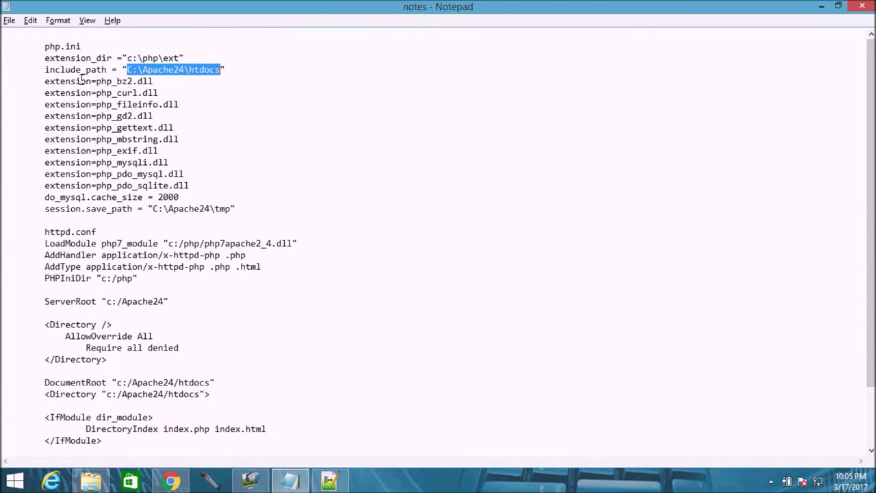
{"action": "left_click_drag", "start_coordinate": [45, 209], "coordinate": [134, 209]}
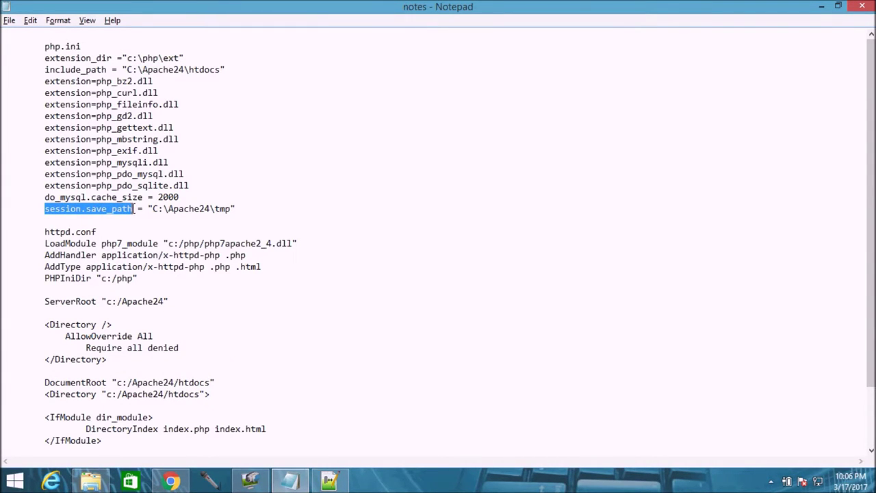
{"action": "key", "text": "alt+Tab"}
{"action": "left_click", "coordinate": [263, 198]}
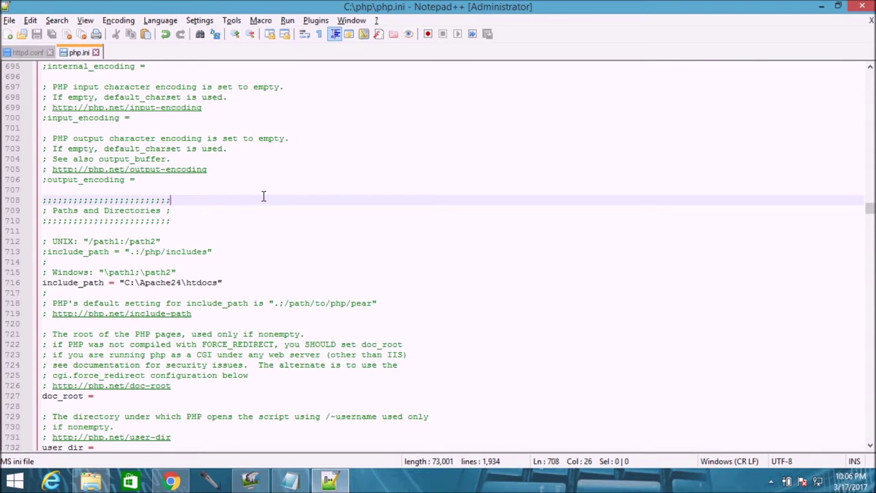
{"action": "key", "text": "ctrl+f"}
{"action": "key", "text": "Return"}
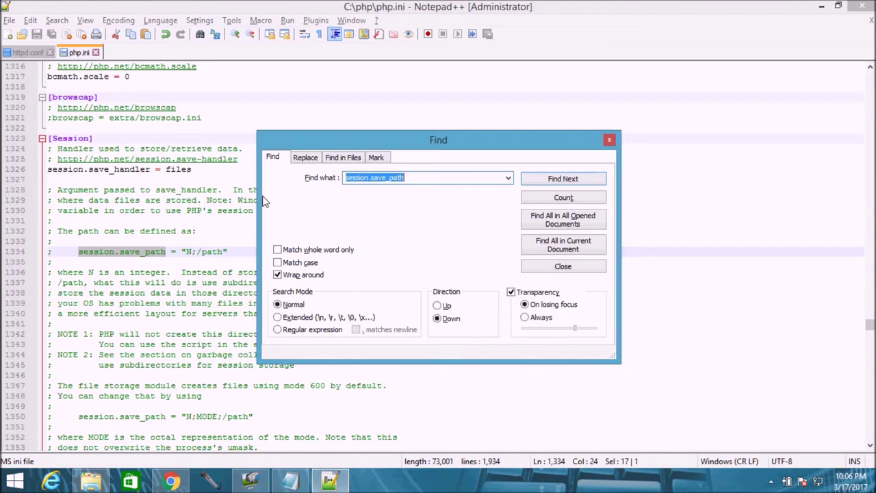
{"action": "key", "text": "Return"}
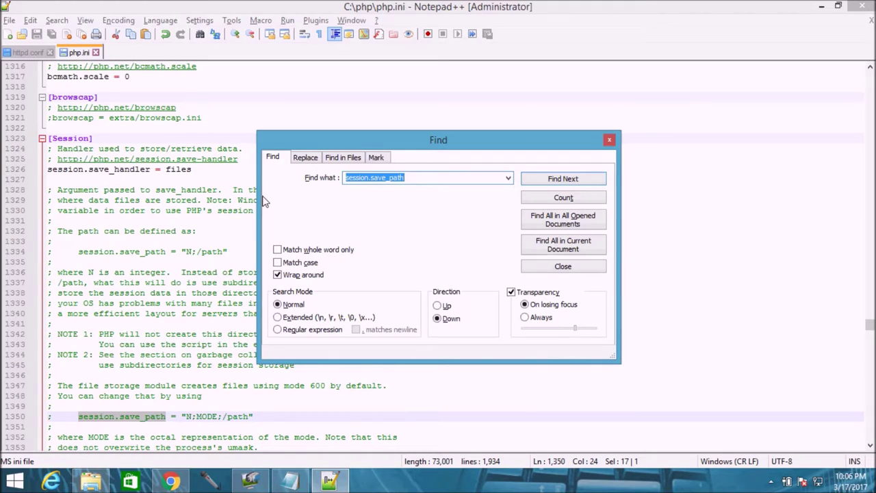
{"action": "key", "text": "Return"}
{"action": "key", "text": "Escape"}
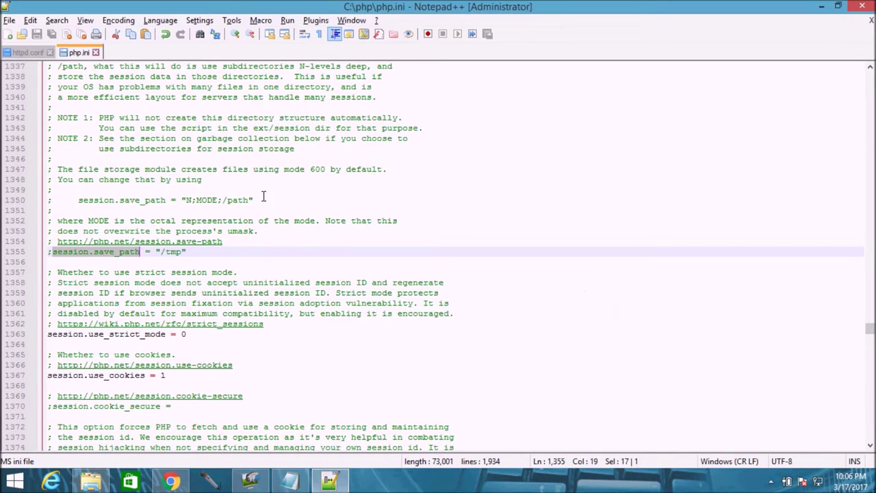
{"action": "left_click", "coordinate": [53, 252]}
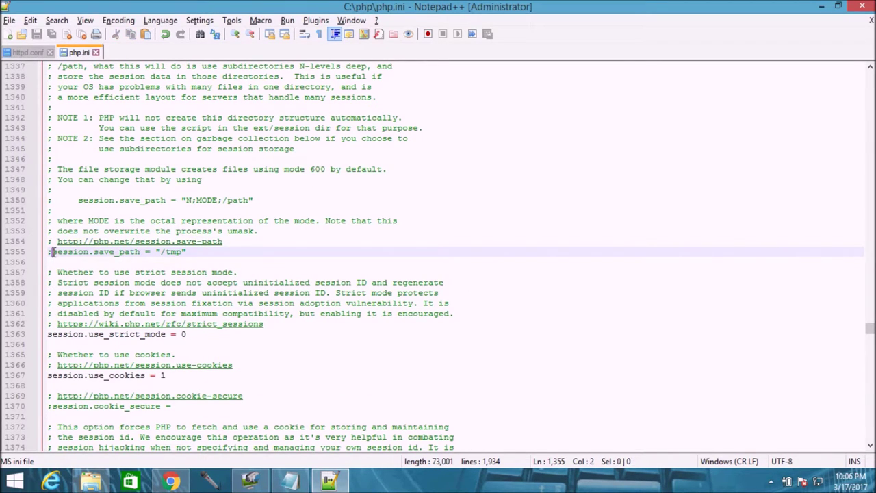
{"action": "key", "text": "BackSpace"}
Step: Replace the session.save_path value with C:\Apache24\tmp from the notes and save php.ini
{"action": "key", "text": "alt+Tab"}
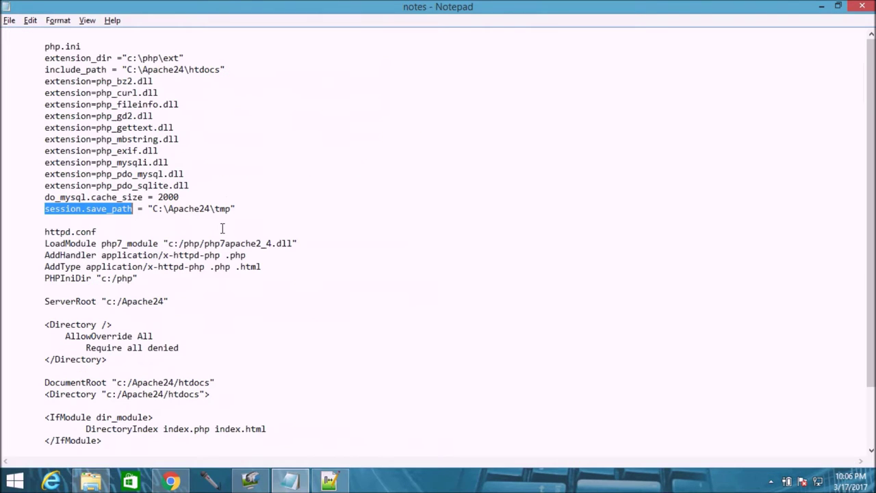
{"action": "left_click_drag", "start_coordinate": [153, 209], "coordinate": [231, 217]}
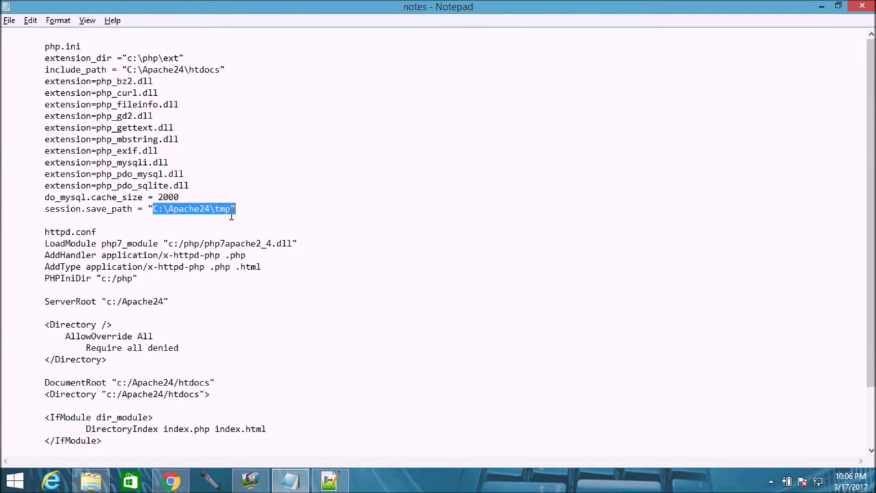
{"action": "left_click_drag", "start_coordinate": [231, 217], "coordinate": [232, 215]}
{"action": "key", "text": "ctrl+c"}
{"action": "key", "text": "alt+Tab"}
{"action": "left_click_drag", "start_coordinate": [155, 252], "coordinate": [176, 255]}
{"action": "key", "text": "ctrl+v"}
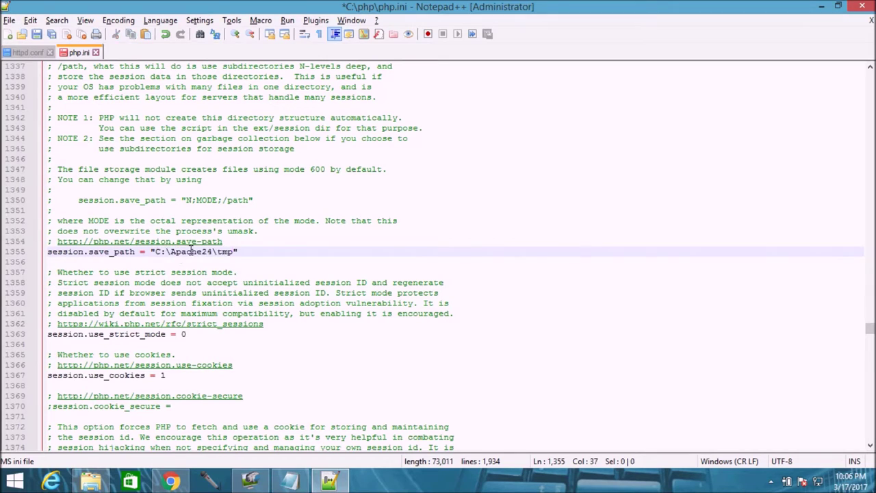
{"action": "left_click", "coordinate": [241, 241]}
{"action": "key", "text": "ctrl+s"}
Step: Create a new folder named tmp inside C:\Apache24 in File Explorer
{"action": "left_click_drag", "start_coordinate": [234, 251], "coordinate": [219, 253]}
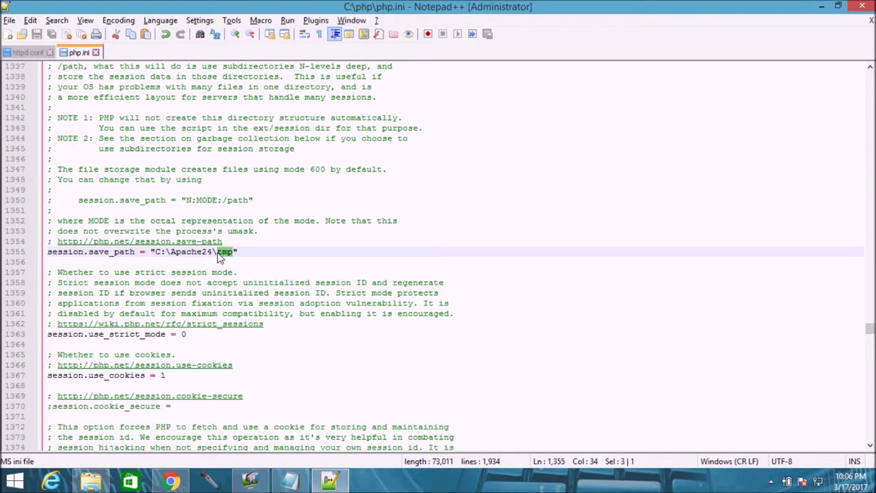
{"action": "left_click", "coordinate": [91, 481]}
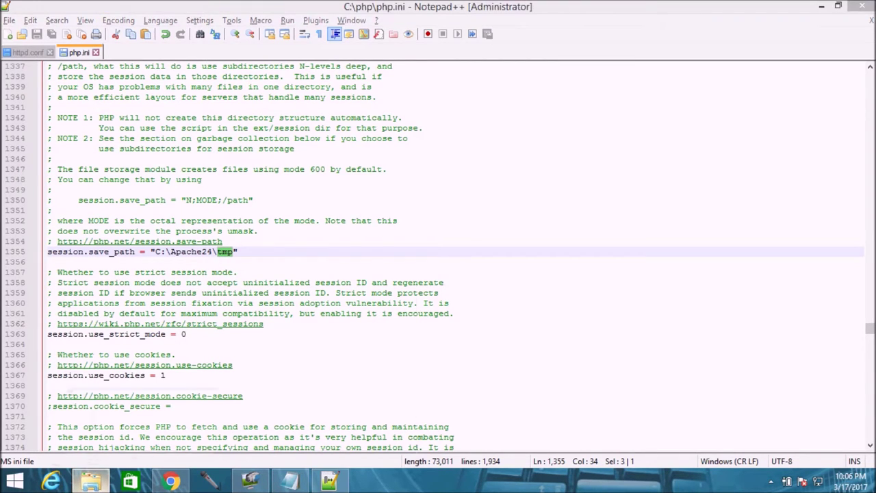
{"action": "left_click", "coordinate": [11, 41]}
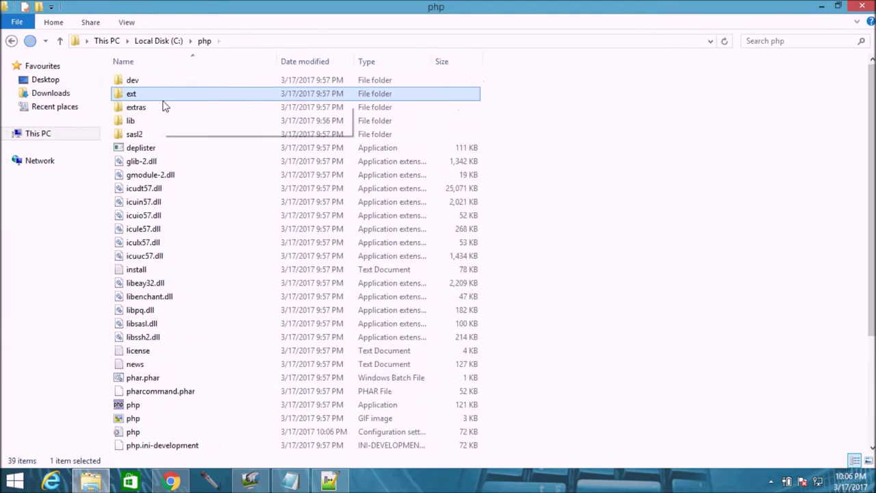
{"action": "left_click", "coordinate": [158, 40]}
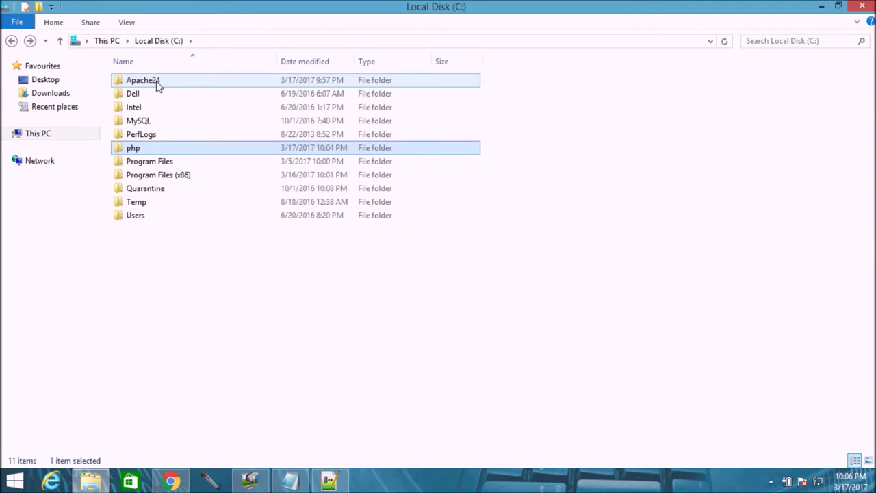
{"action": "double_click", "coordinate": [157, 82]}
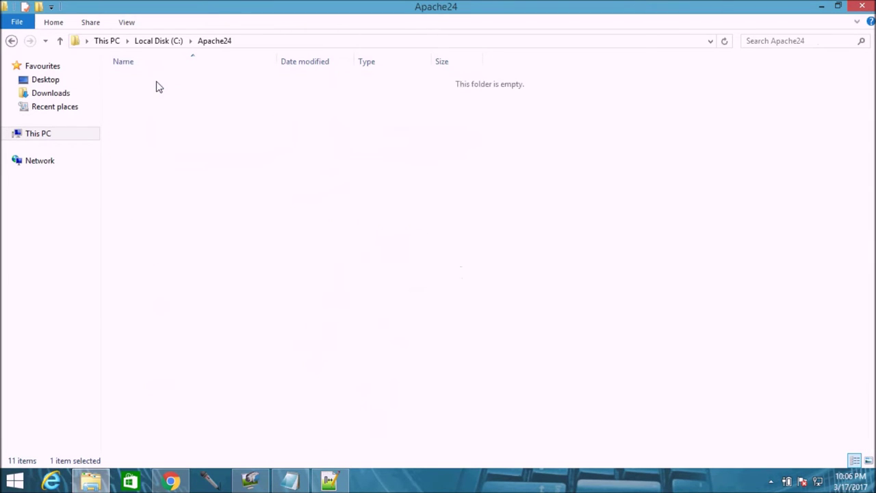
{"action": "right_click", "coordinate": [592, 186]}
{"action": "mouse_move", "coordinate": [631, 343]}
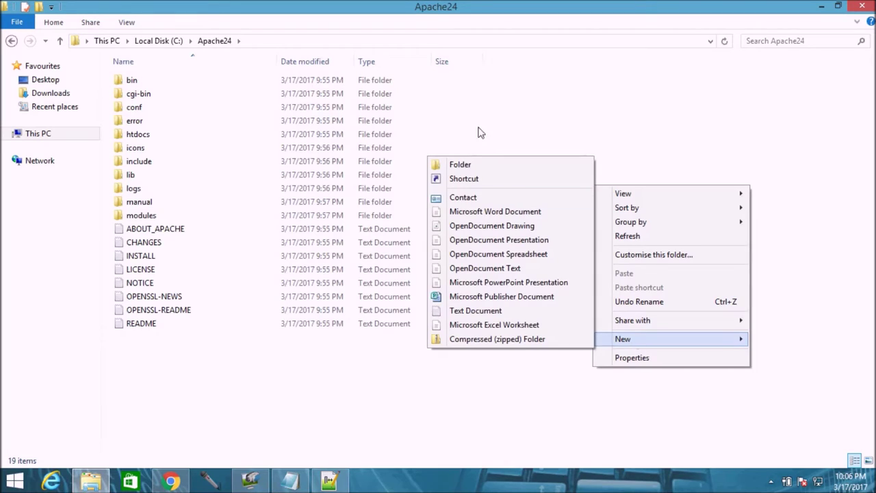
{"action": "left_click", "coordinate": [479, 164]}
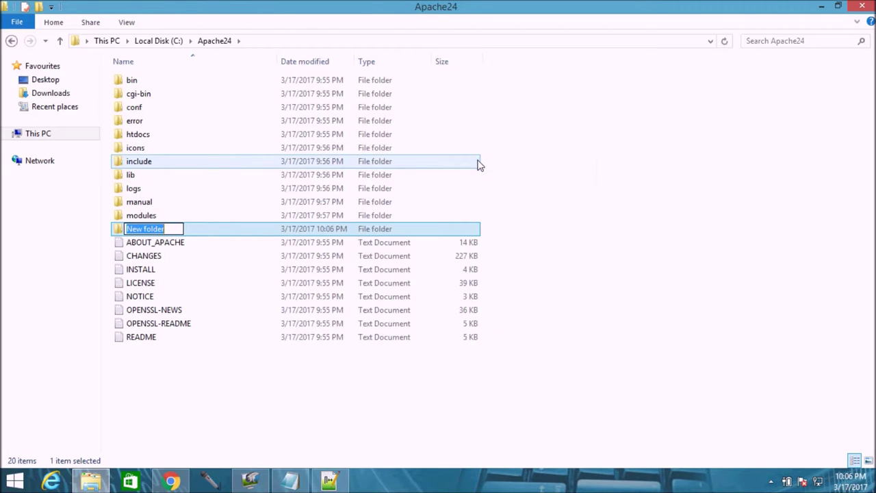
{"action": "type", "text": "tmp"}
{"action": "key", "text": "Return"}
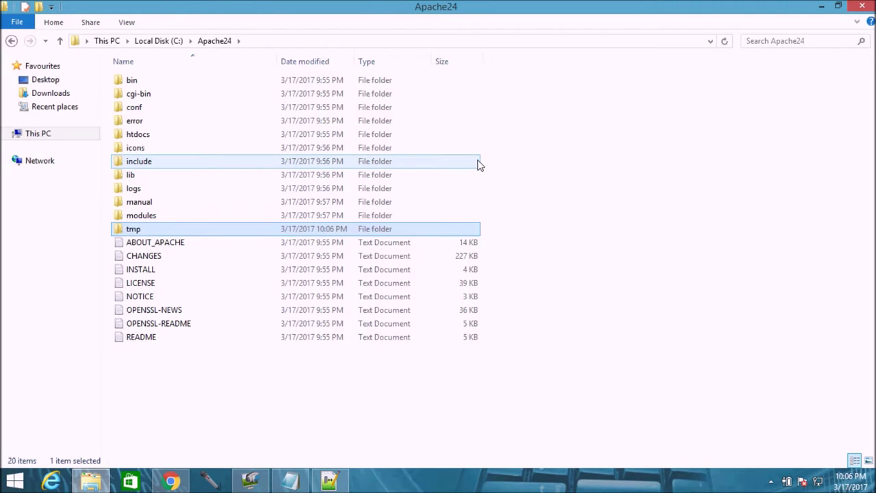
{"action": "left_click", "coordinate": [580, 214]}
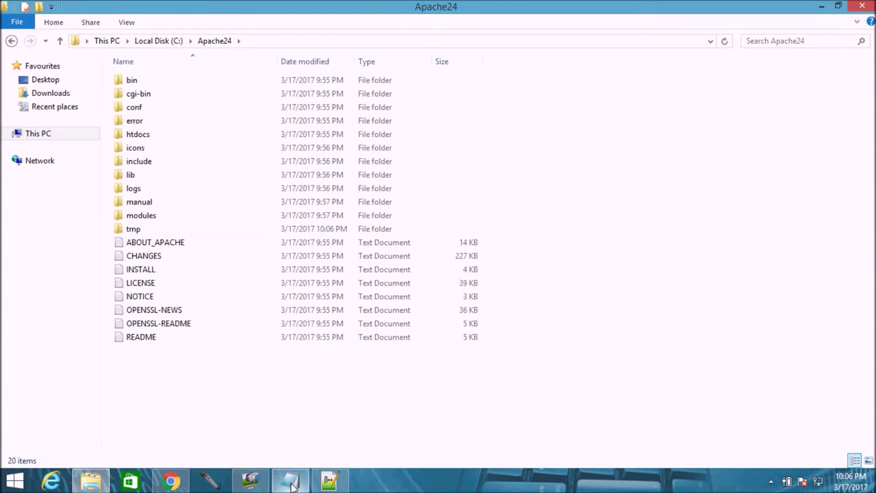
Step: Copy "extension=php_bz2.dll" from the notes and find that line in php.ini in Notepad++
{"action": "left_click", "coordinate": [332, 483]}
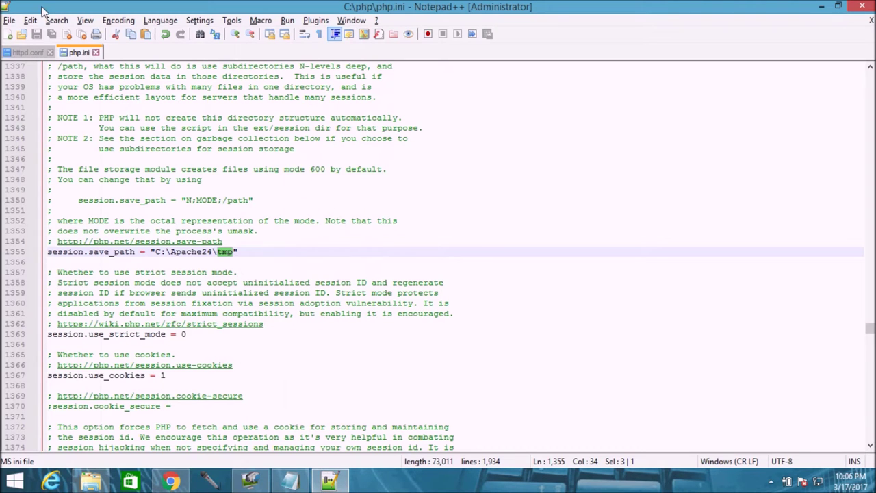
{"action": "left_click", "coordinate": [281, 234]}
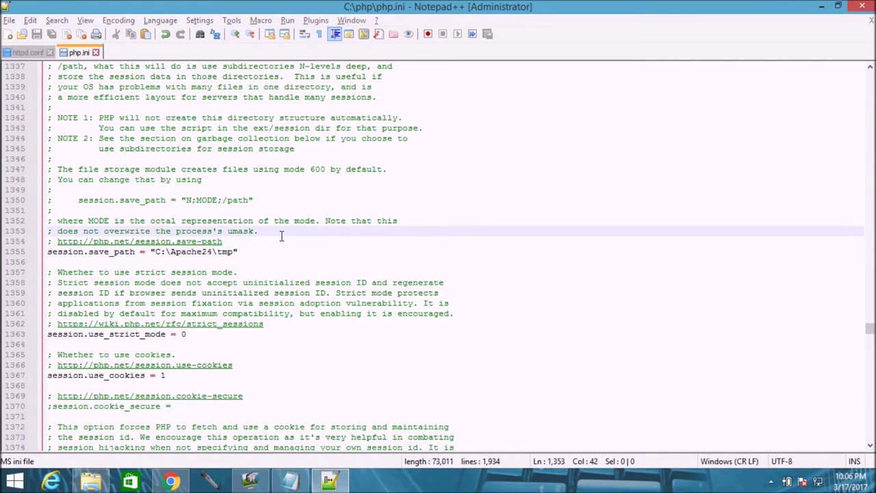
{"action": "key", "text": "alt+Tab"}
{"action": "left_click", "coordinate": [290, 481]}
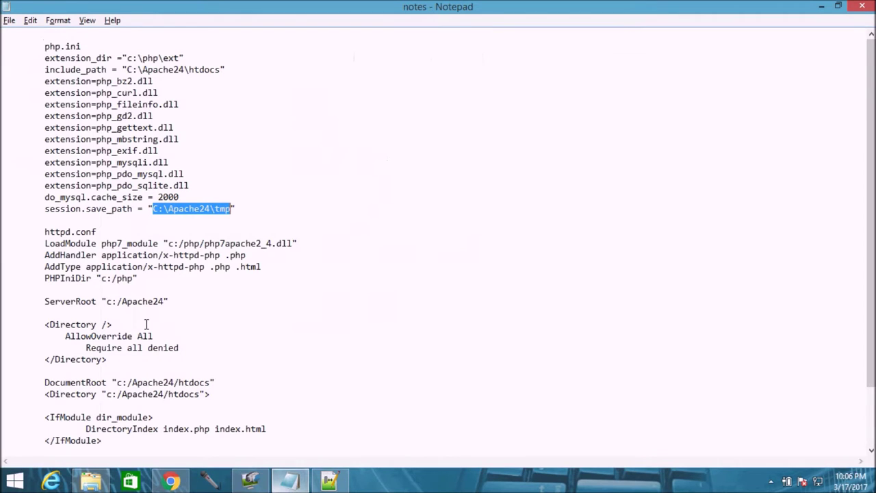
{"action": "left_click_drag", "start_coordinate": [45, 81], "coordinate": [175, 77]}
{"action": "key", "text": "ctrl+c"}
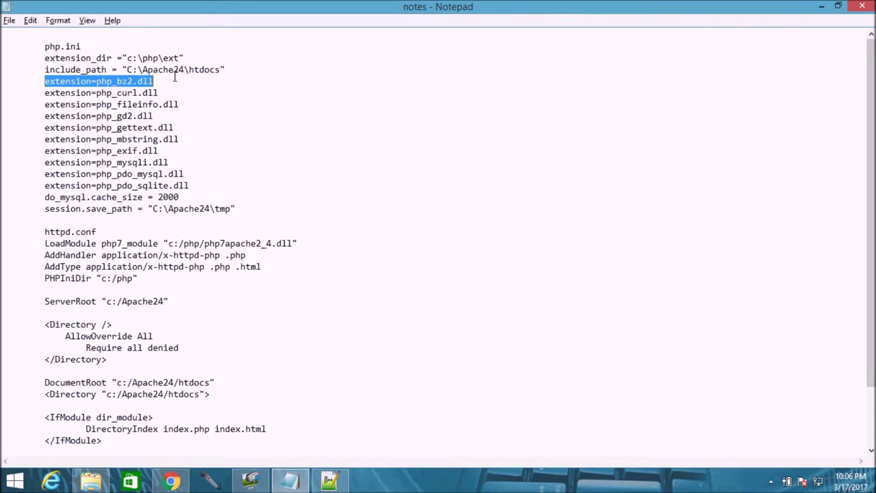
{"action": "key", "text": "alt+Tab"}
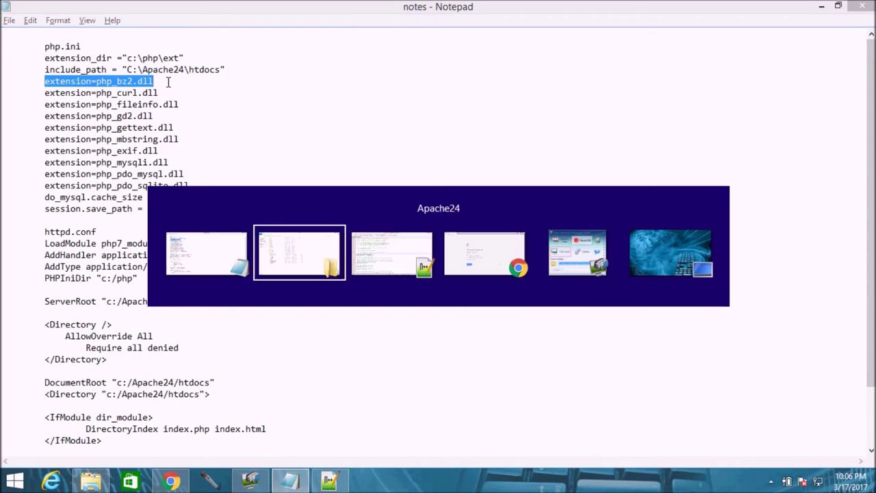
{"action": "left_click", "coordinate": [283, 189]}
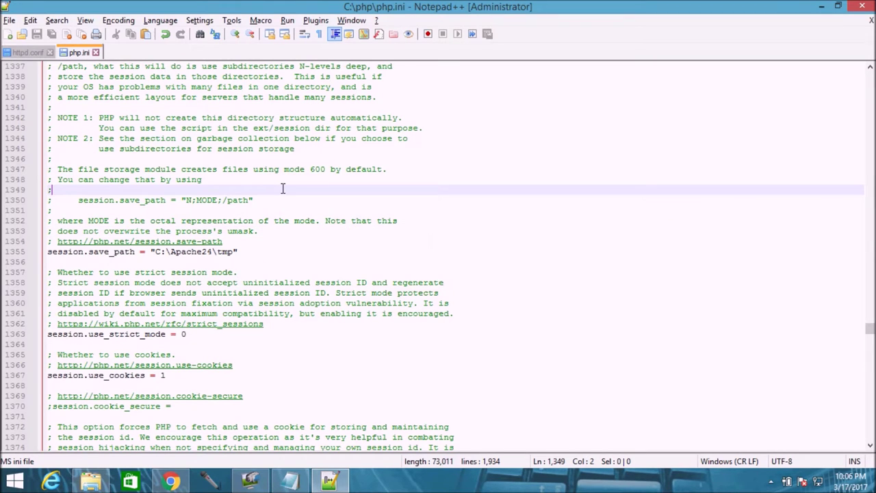
{"action": "key", "text": "ctrl+f"}
{"action": "key", "text": "ctrl+v"}
{"action": "key", "text": "Return"}
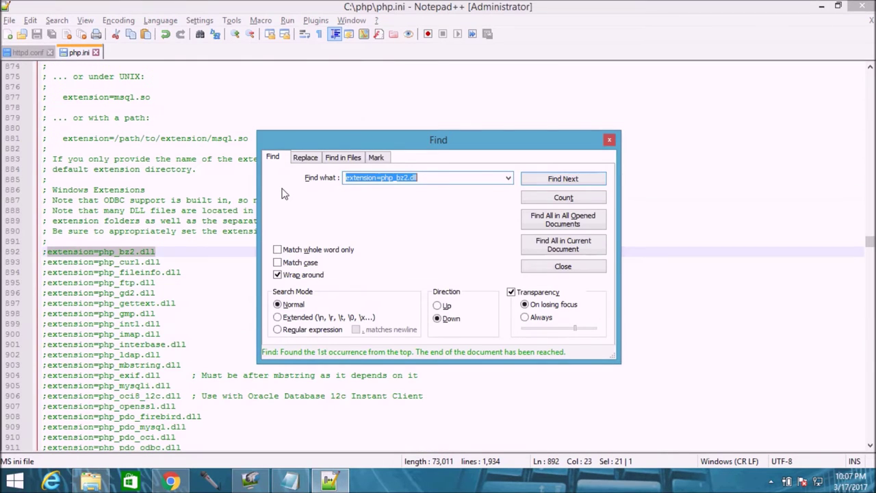
{"action": "key", "text": "Escape"}
{"action": "right_click", "coordinate": [284, 190]}
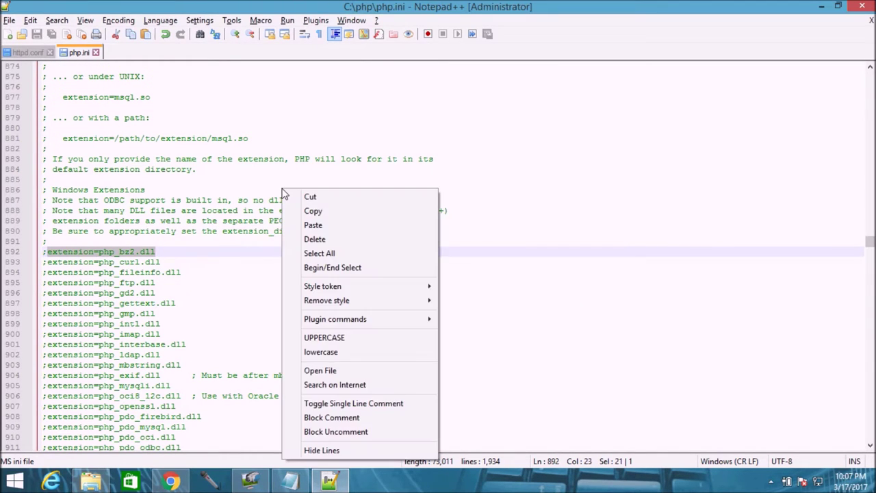
{"action": "key", "text": "Escape"}
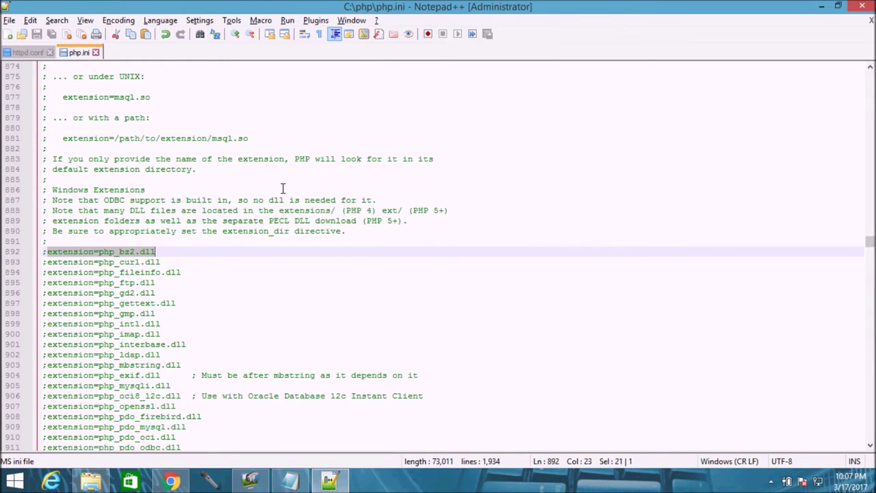
Step: Uncomment the php_bz2.dll, php_curl.dll and php_fileinfo.dll extension lines in php.ini, following the list in the notes
{"action": "left_click", "coordinate": [49, 254]}
{"action": "key", "text": "BackSpace"}
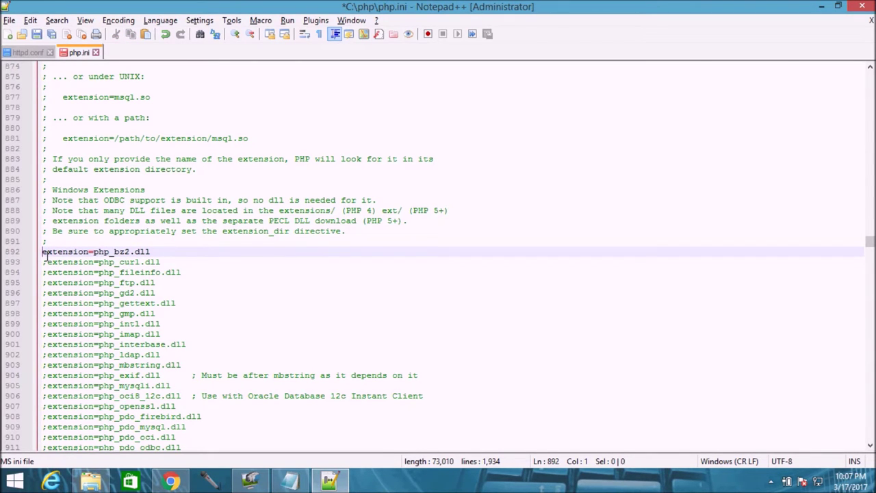
{"action": "key", "text": "alt+Tab"}
{"action": "key", "text": "Down"}
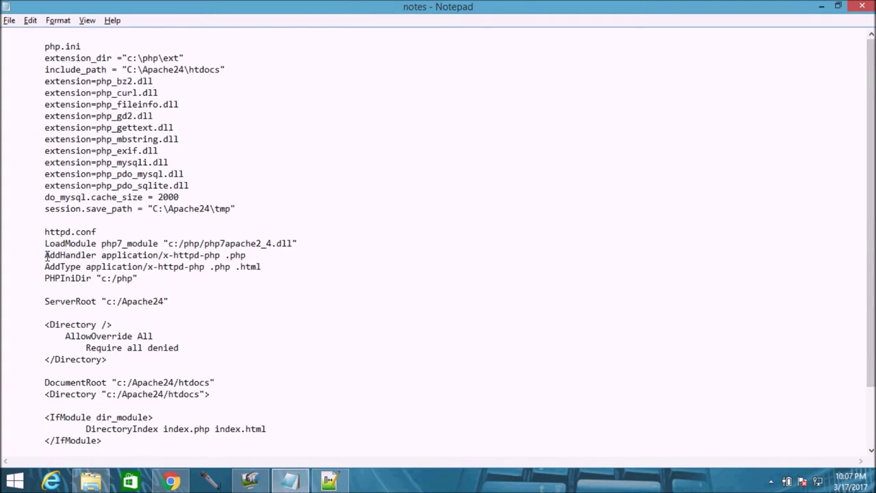
{"action": "key", "text": "alt+Tab"}
{"action": "key", "text": "Down"}
{"action": "key", "text": "Delete"}
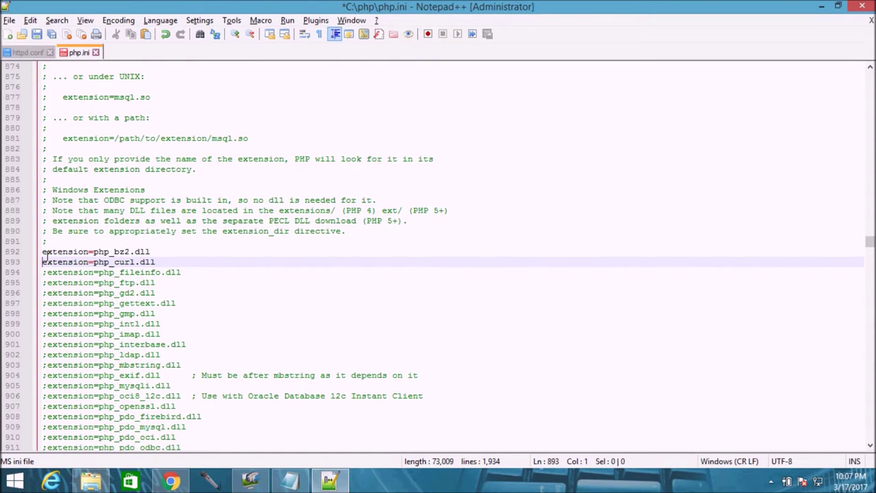
{"action": "key", "text": "Down"}
{"action": "key", "text": "alt+Tab"}
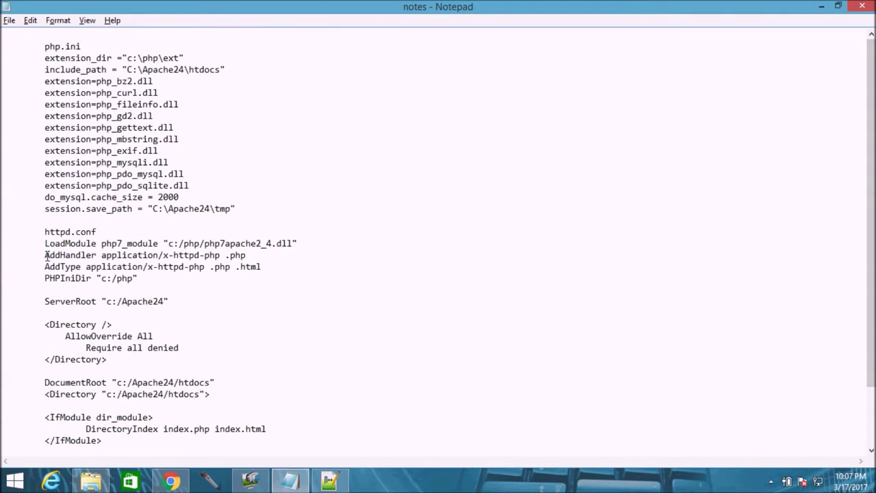
{"action": "key", "text": "alt+Tab"}
{"action": "key", "text": "Delete"}
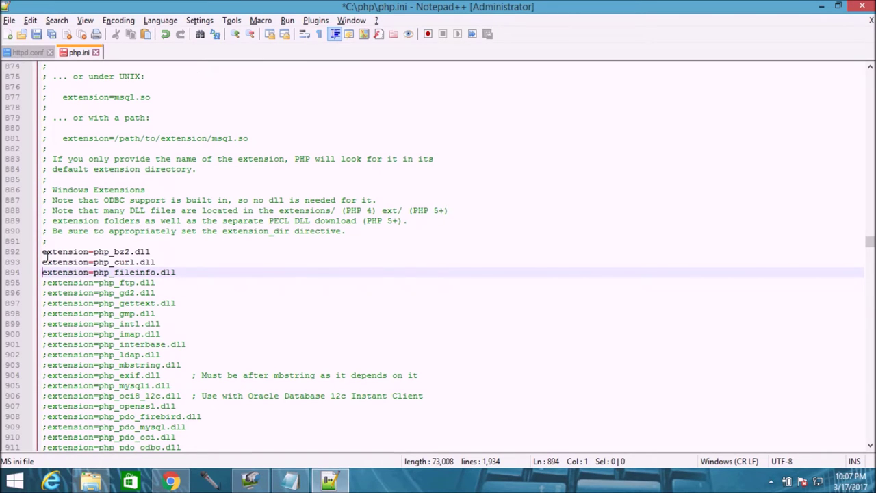
Step: Uncomment the php_gd2.dll and php_gettext.dll extension lines in php.ini, following the list in the notes
{"action": "key", "text": "alt+Tab"}
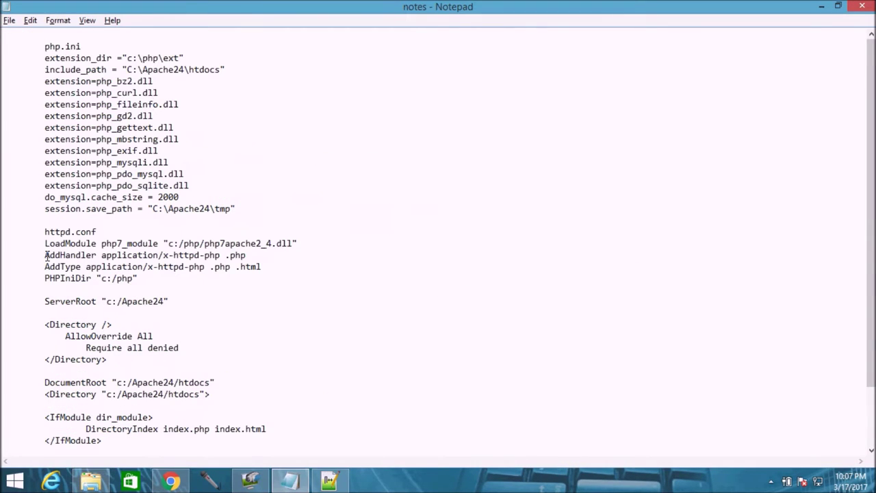
{"action": "key", "text": "alt+Tab"}
{"action": "key", "text": "Down"}
{"action": "key", "text": "Down"}
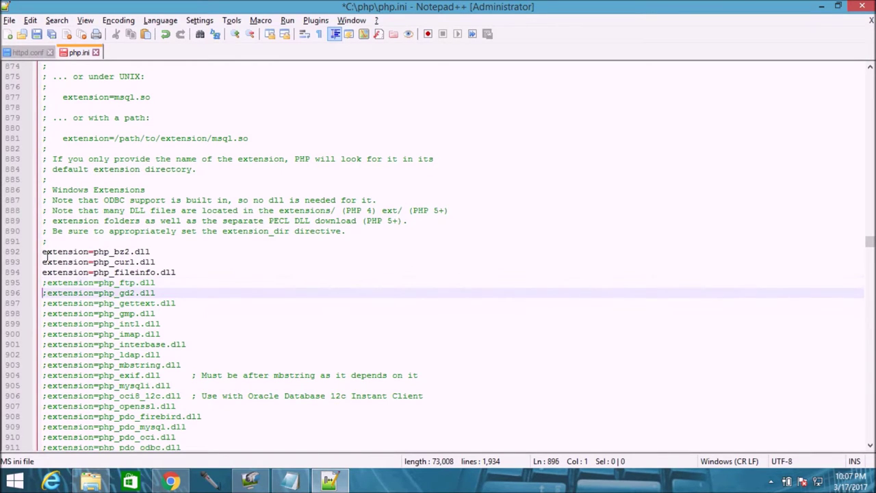
{"action": "key", "text": "Delete"}
{"action": "key", "text": "alt+Tab"}
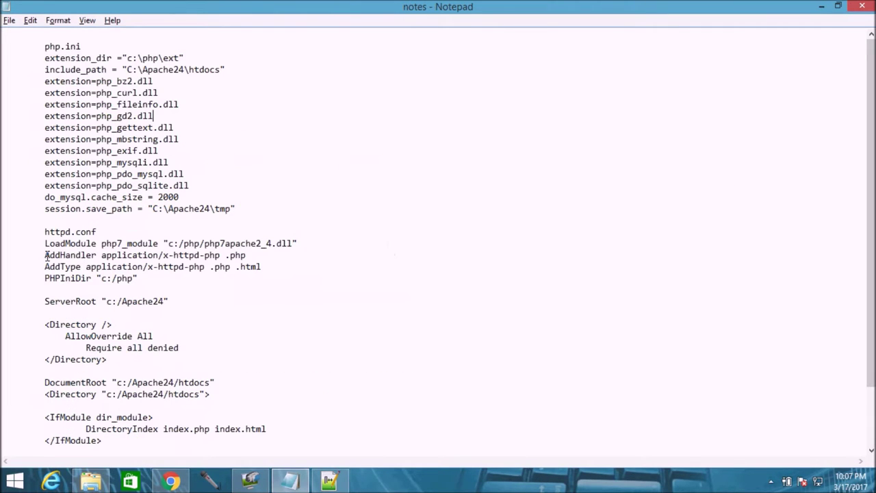
{"action": "key", "text": "alt+Tab"}
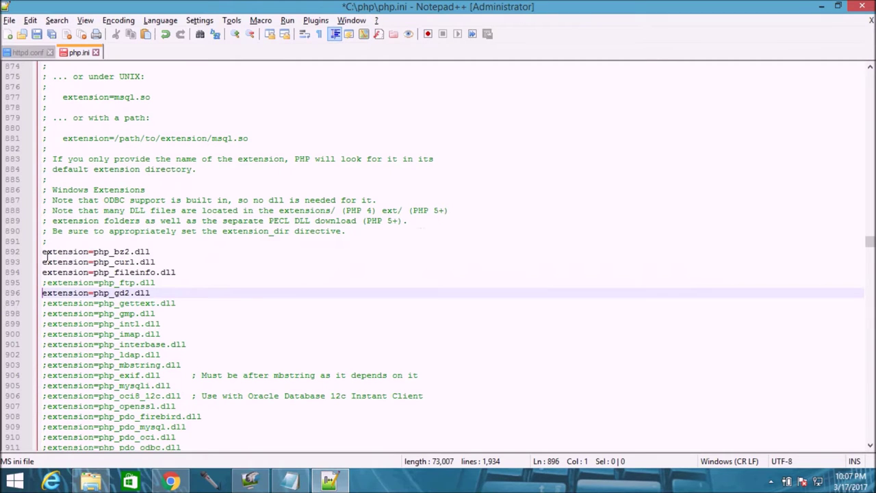
{"action": "key", "text": "Down"}
{"action": "key", "text": "Delete"}
{"action": "key", "text": "Down"}
Step: Check the next extension in the notes and uncomment the php_mbstring.dll line in php.ini
{"action": "key", "text": "alt+Tab"}
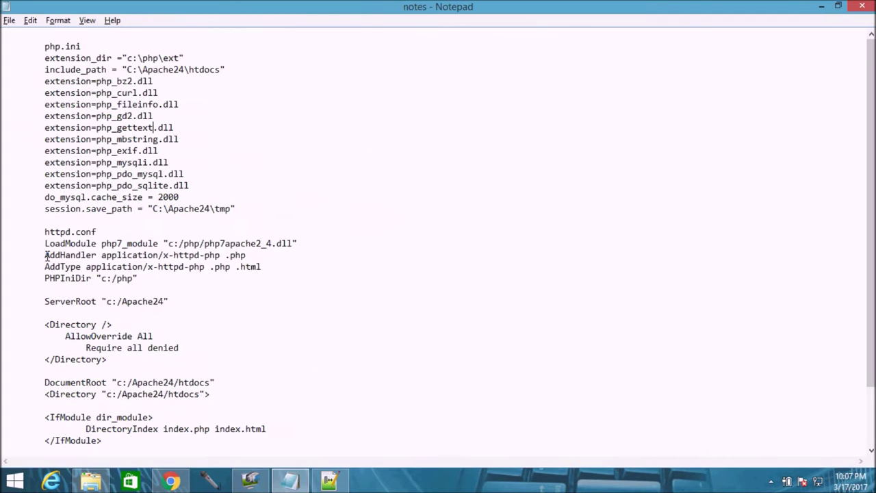
{"action": "key", "text": "Down"}
{"action": "key", "text": "alt+Tab"}
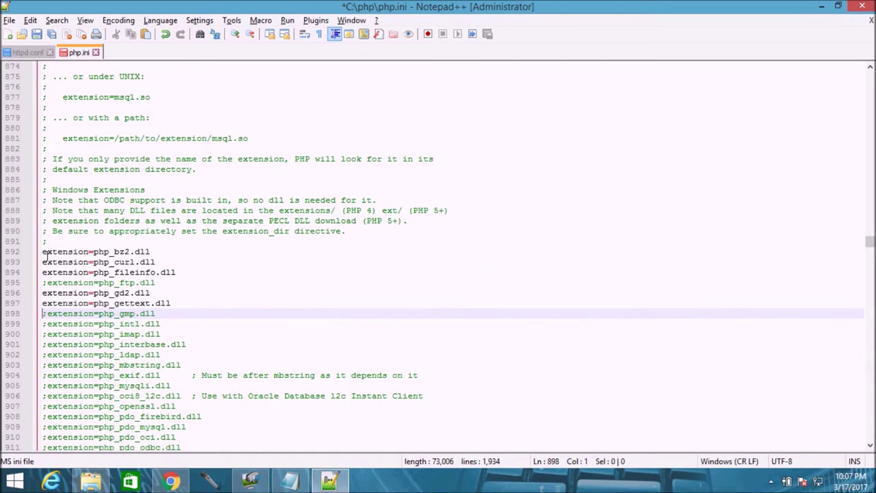
{"action": "key", "text": "Down"}
{"action": "key", "text": "Down"}
{"action": "key", "text": "Down"}
{"action": "key", "text": "Down"}
{"action": "key", "text": "Down"}
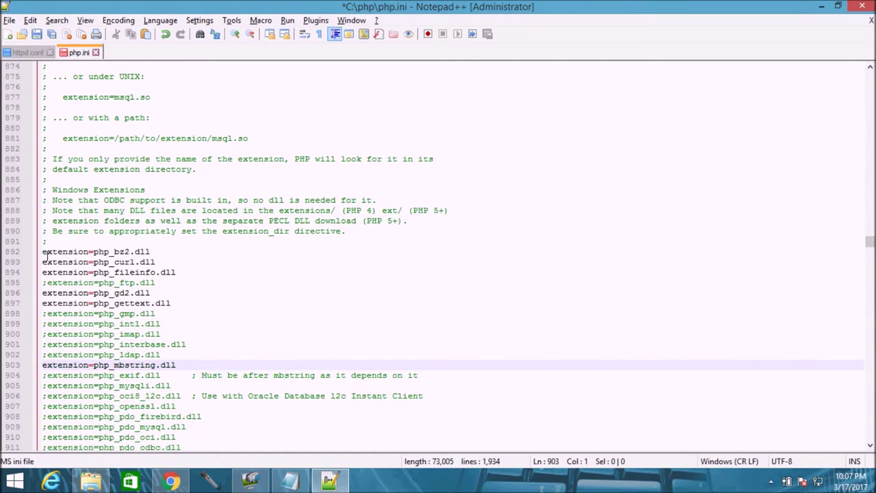
Step: Uncomment the php_exif.dll and php_mysqli.dll extension lines in php.ini, checking each against the notes
{"action": "key", "text": "alt+Tab"}
{"action": "key", "text": "Up"}
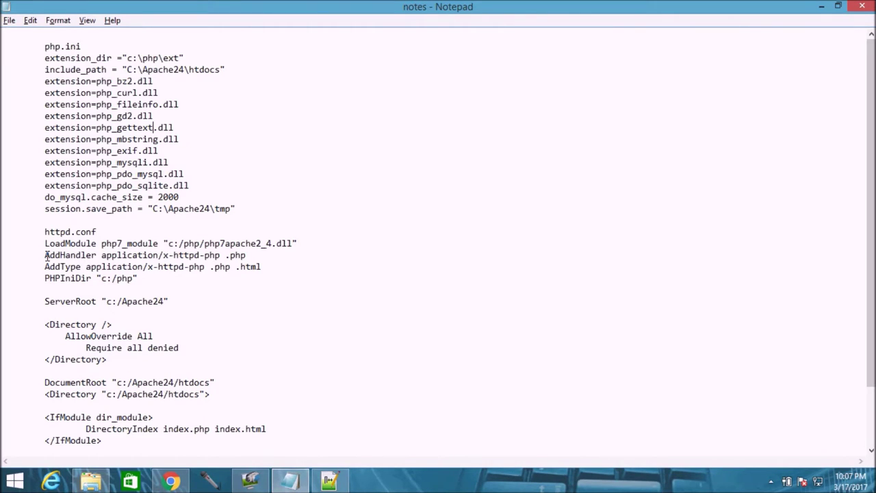
{"action": "key", "text": "Down"}
{"action": "key", "text": "Down"}
{"action": "key", "text": "alt+Tab"}
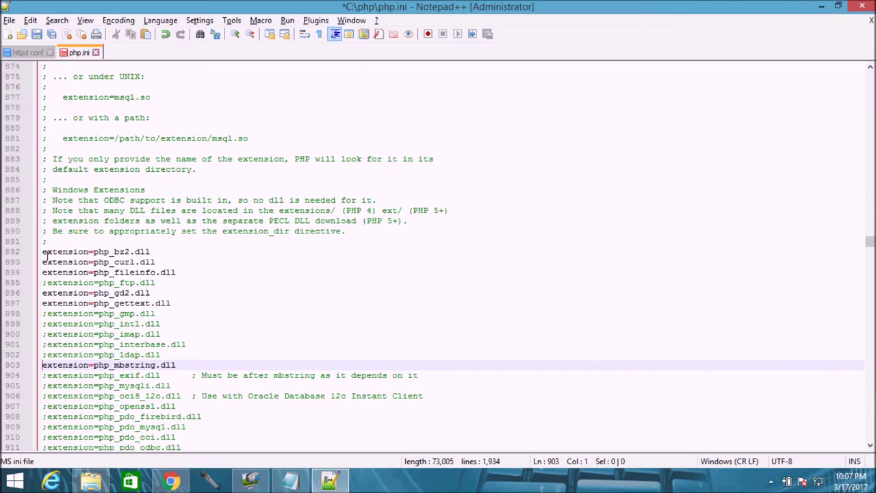
{"action": "key", "text": "Down"}
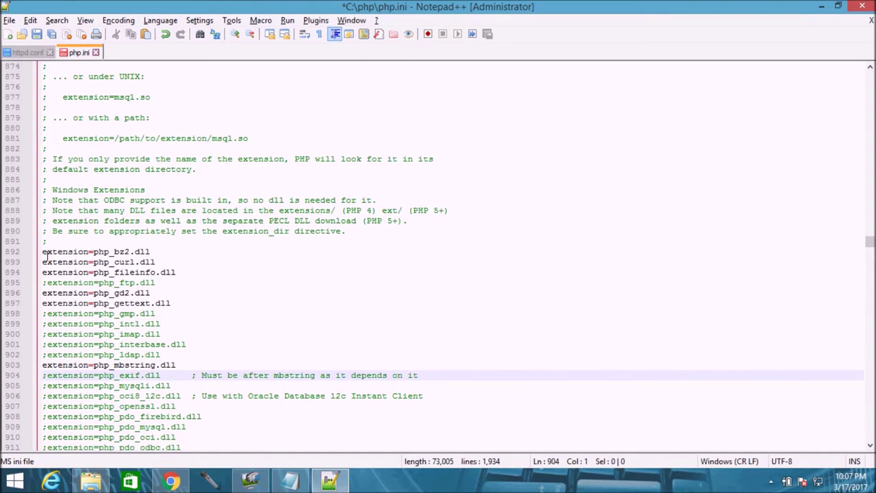
{"action": "key", "text": "Delete"}
{"action": "key", "text": "alt+Tab"}
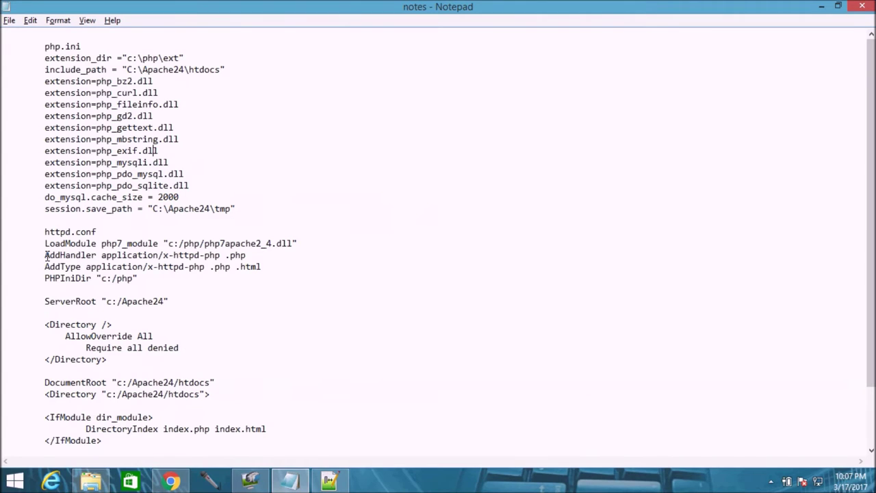
{"action": "key", "text": "alt+Tab"}
{"action": "key", "text": "Down"}
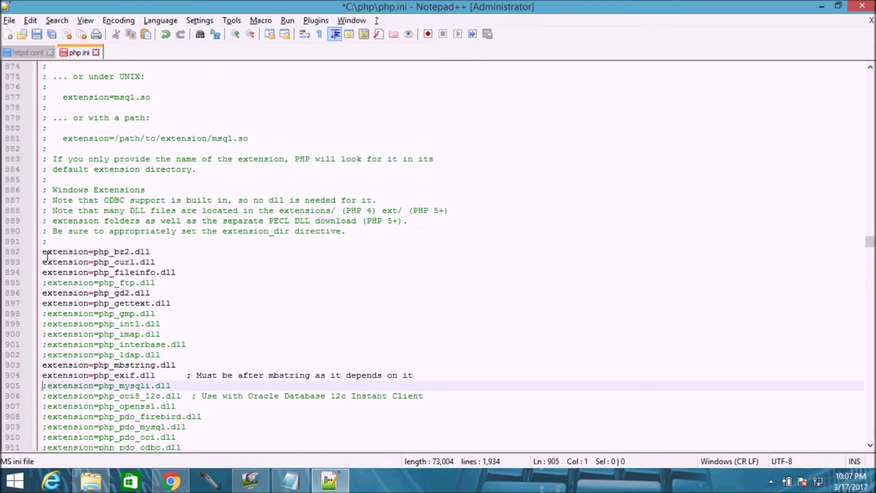
{"action": "key", "text": "Delete"}
{"action": "key", "text": "alt+Tab"}
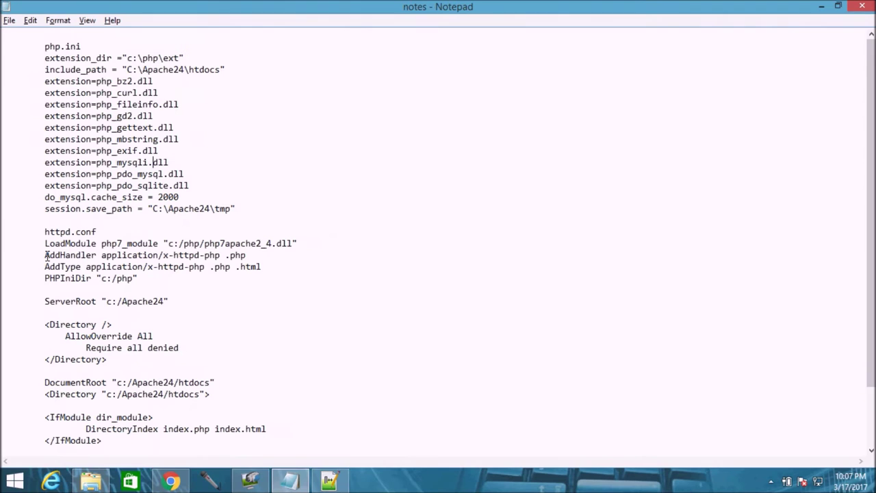
Step: Uncomment the php_pdo_mysql.dll and php_pdo_sqlite.dll extension lines in php.ini, as listed in the notes
{"action": "key", "text": "alt+Tab"}
{"action": "key", "text": "Down"}
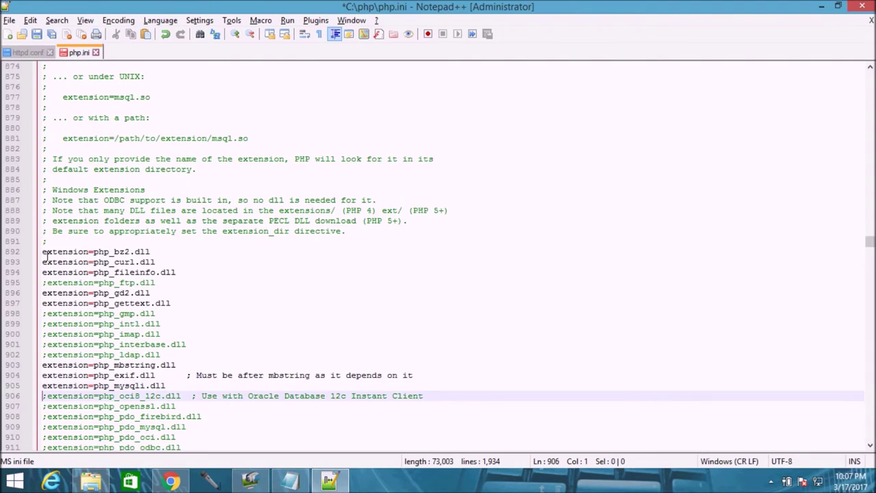
{"action": "key", "text": "Down"}
{"action": "key", "text": "Down"}
{"action": "key", "text": "Down"}
{"action": "key", "text": "Delete"}
{"action": "key", "text": "alt+Tab"}
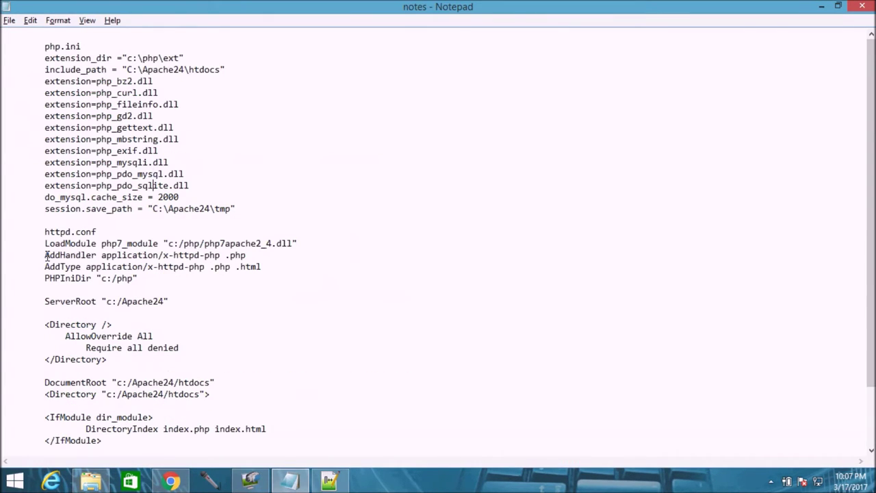
{"action": "key", "text": "alt+Tab"}
{"action": "key", "text": "Down"}
{"action": "key", "text": "Down"}
{"action": "key", "text": "Down"}
{"action": "key", "text": "Down"}
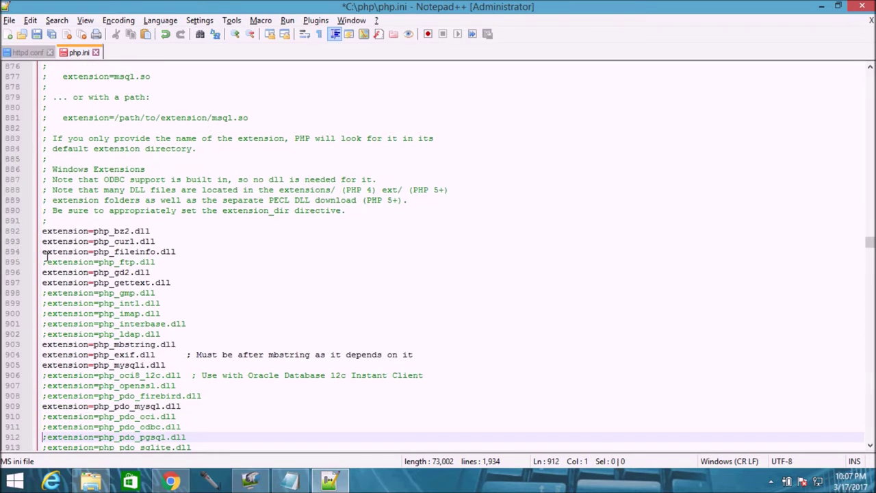
{"action": "key", "text": "Delete"}
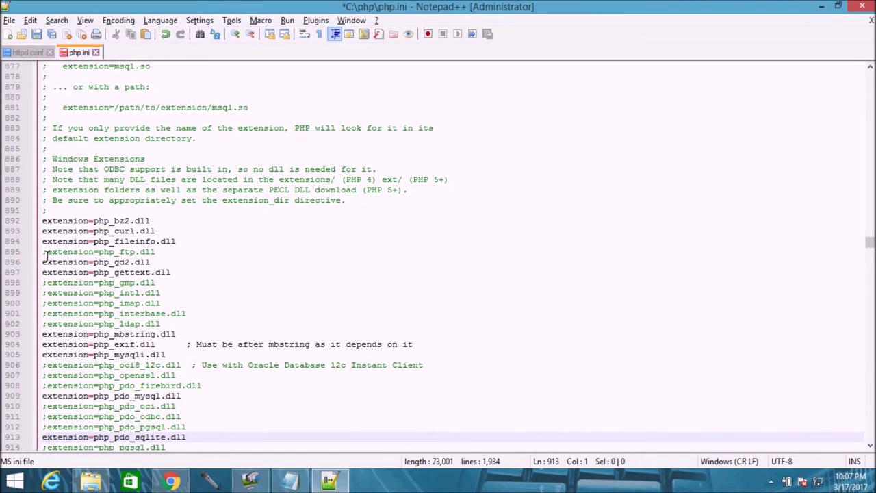
Step: Check the notes for any remaining php.ini extensions, save php.ini and close Notepad++
{"action": "key", "text": "Down"}
{"action": "key", "text": "Up"}
{"action": "key", "text": "alt+Tab"}
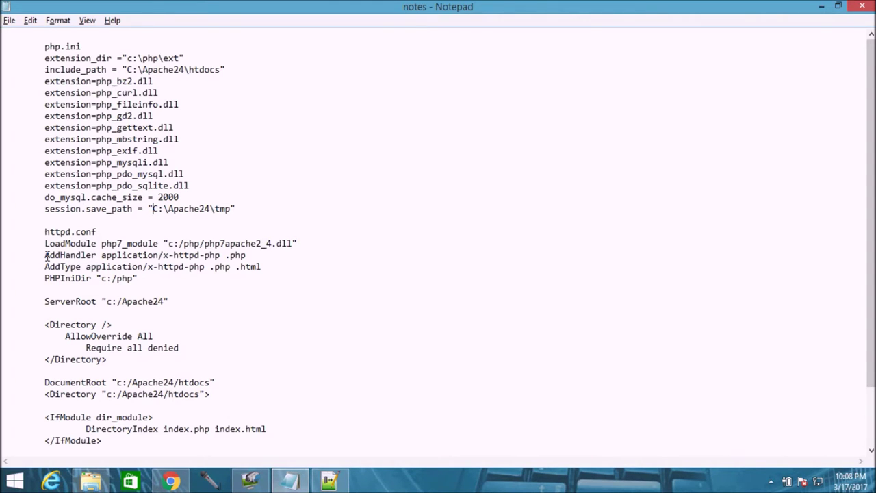
{"action": "key", "text": "alt+Tab"}
{"action": "key", "text": "Down"}
{"action": "key", "text": "Down"}
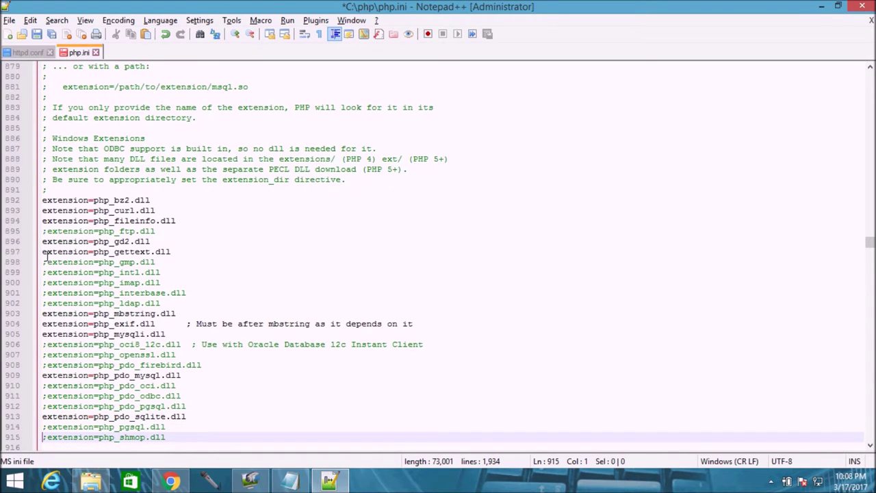
{"action": "left_click", "coordinate": [37, 34]}
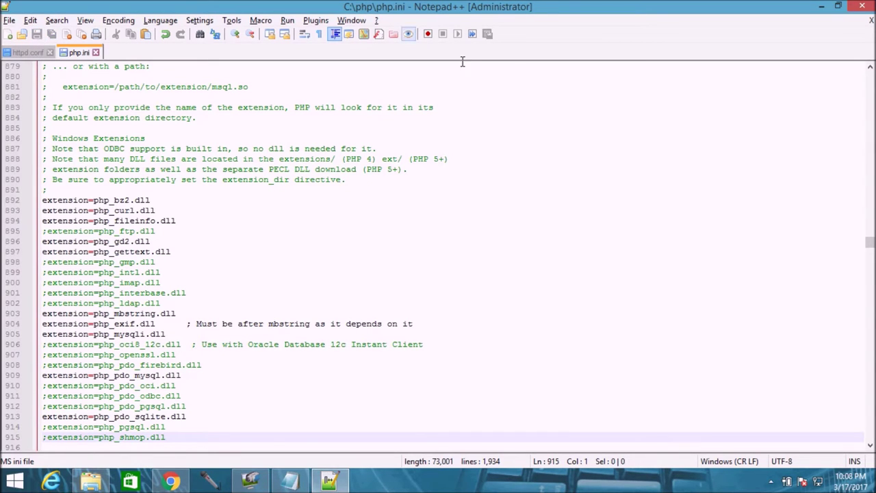
{"action": "left_click", "coordinate": [862, 6]}
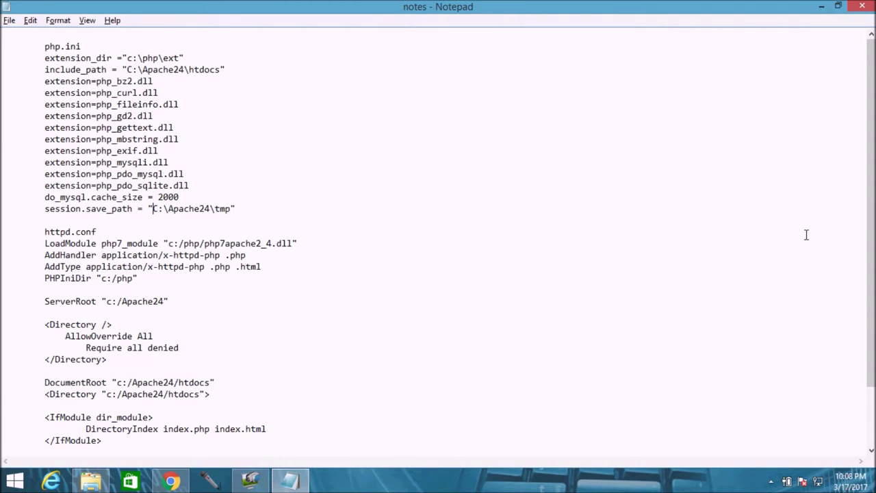
Step: Switch to Chrome and load localhost to test whether the Apache server responds
{"action": "left_click", "coordinate": [171, 480]}
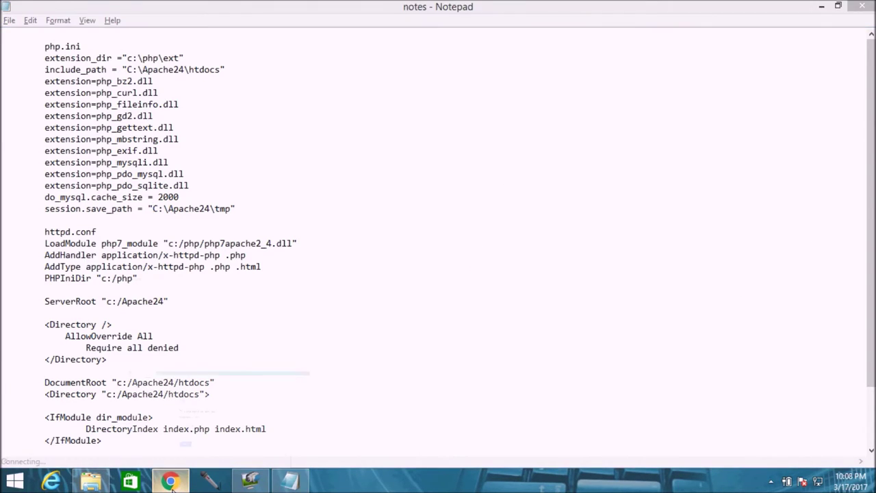
{"action": "left_click", "coordinate": [185, 29]}
{"action": "left_click", "coordinate": [185, 29]}
{"action": "key", "text": "Return"}
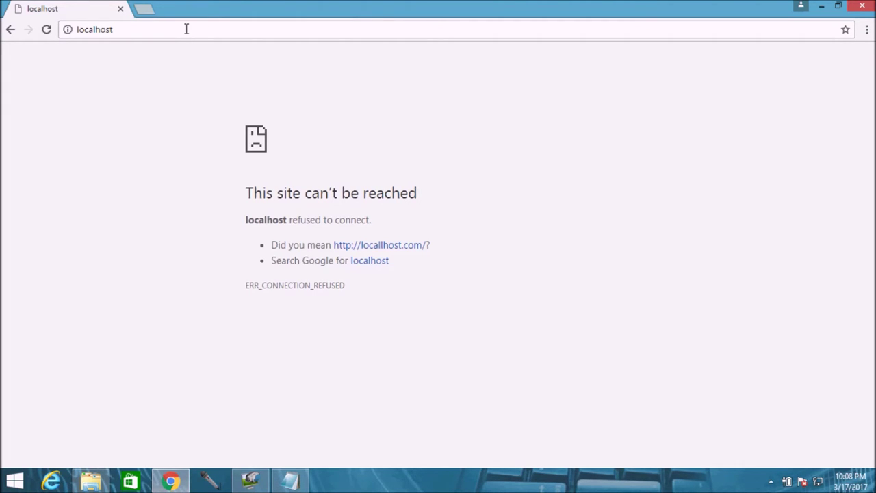
Step: Launch a Command Prompt through the Windows Run dialog and maximize its window
{"action": "key", "text": "super+r"}
{"action": "key", "text": "Return"}
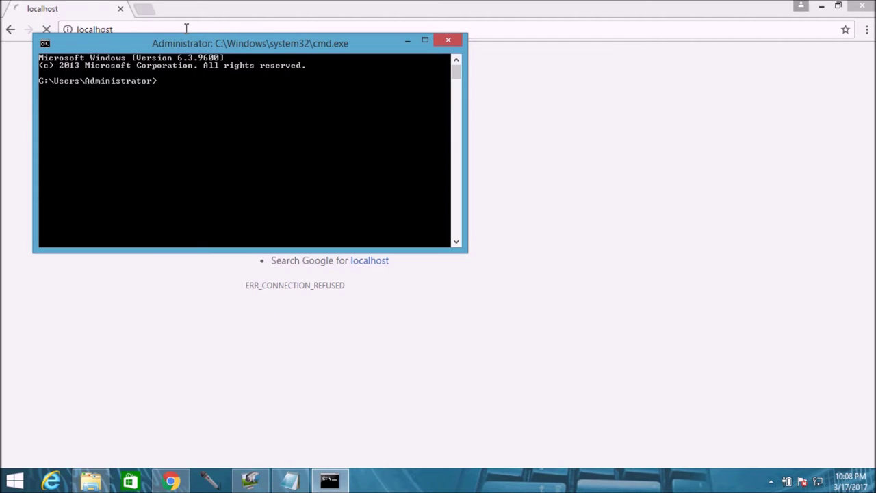
{"action": "left_click", "coordinate": [424, 40]}
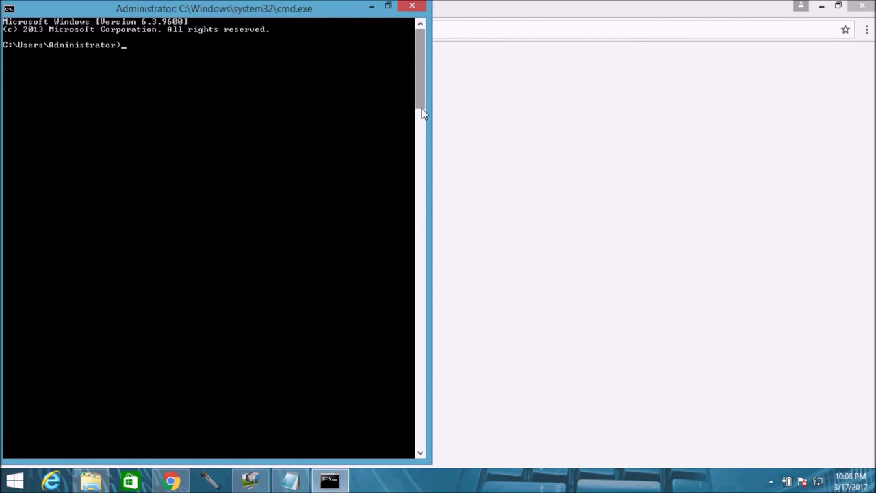
Step: Change the Command Prompt's working directory to C:\Apache24\bin, going up to the drive root first
{"action": "type", "text": "c"}
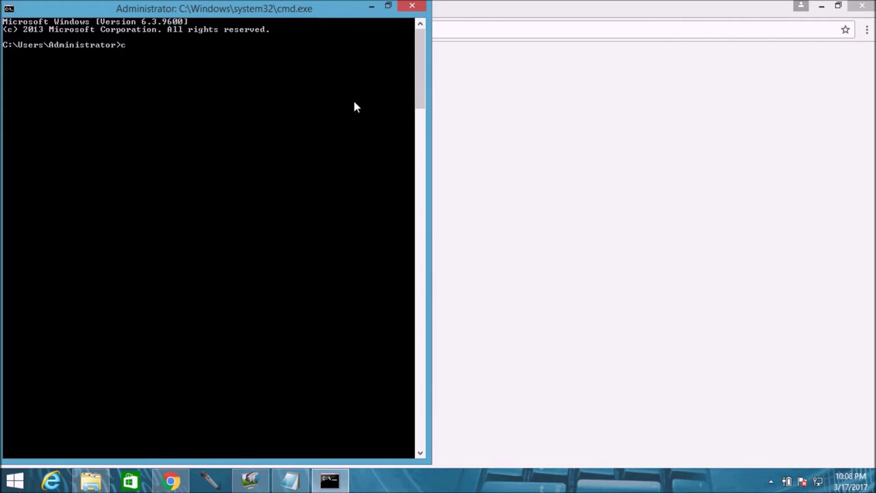
{"action": "type", "text": "d.."}
{"action": "key", "text": "Return"}
{"action": "type", "text": "cd.."}
{"action": "key", "text": "Return"}
{"action": "type", "text": "cd"}
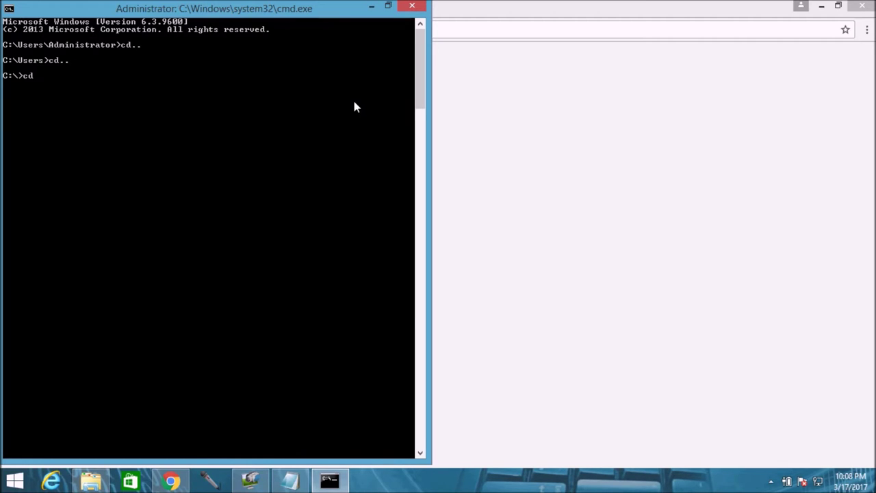
{"action": "type", "text": " Apache24"}
{"action": "key", "text": "Return"}
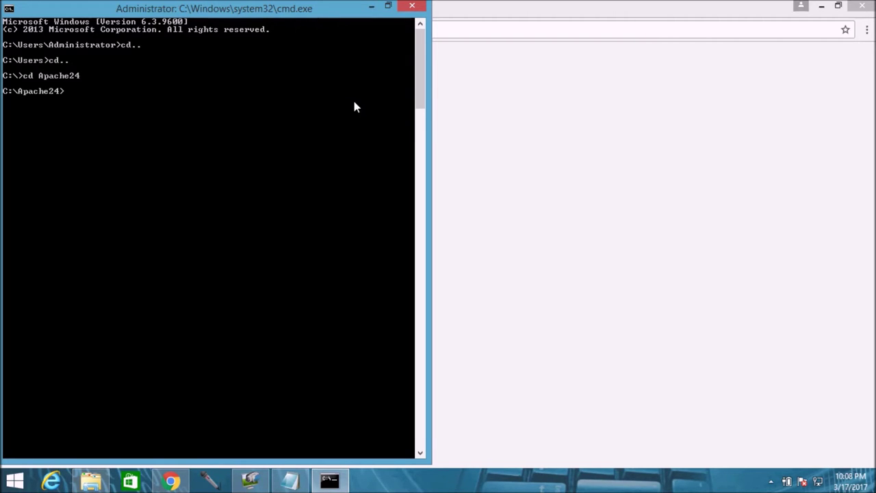
{"action": "type", "text": "cd bin"}
{"action": "key", "text": "Return"}
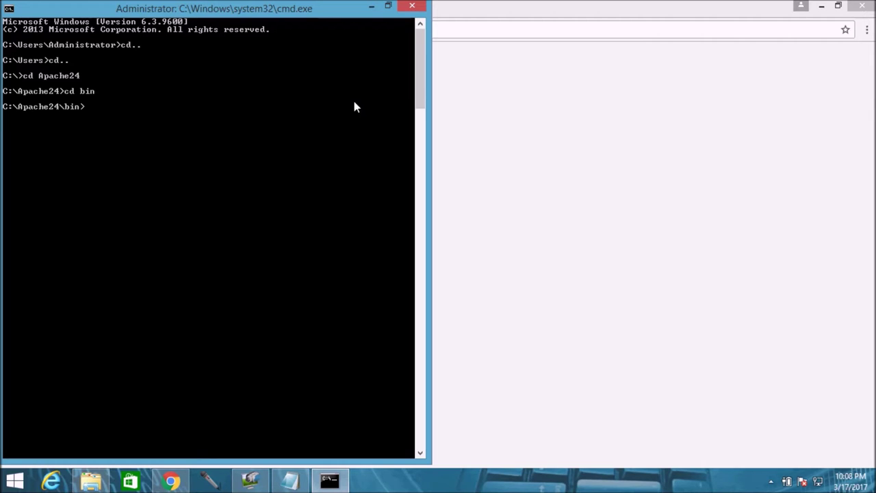
Step: Remove the existing Apache service by running "httpd -k uninstall"
{"action": "type", "text": "httpd -k"}
{"action": "type", "text": "unstall"}
{"action": "key", "text": "BackSpace"}
{"action": "key", "text": "BackSpace"}
{"action": "key", "text": "BackSpace"}
{"action": "key", "text": "BackSpace"}
{"action": "key", "text": "BackSpace"}
{"action": "type", "text": "inst"}
{"action": "key", "text": "Return"}
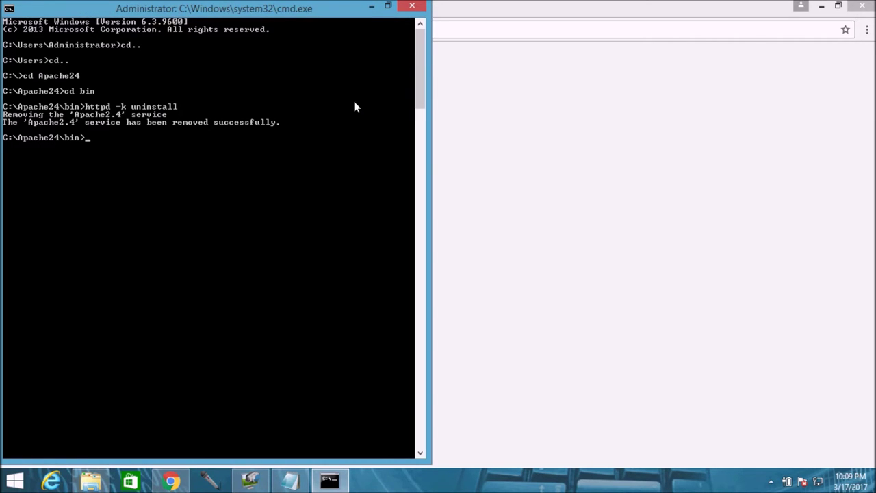
Step: Install the Apache service again by running "httpd -k install"
{"action": "key", "text": "Up"}
{"action": "key", "text": "BackSpace"}
{"action": "key", "text": "BackSpace"}
{"action": "key", "text": "BackSpace"}
{"action": "key", "text": "BackSpace"}
{"action": "key", "text": "BackSpace"}
{"action": "key", "text": "BackSpace"}
{"action": "key", "text": "BackSpace"}
{"action": "key", "text": "BackSpace"}
{"action": "key", "text": "BackSpace"}
{"action": "type", "text": "install"}
{"action": "key", "text": "Return"}
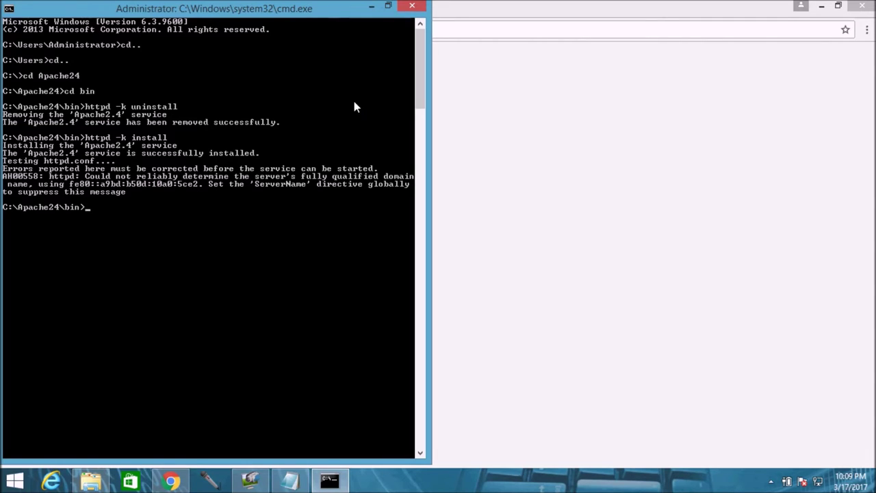
Step: Start the Apache service by running "httpd -k start"
{"action": "key", "text": "Up"}
{"action": "key", "text": "BackSpace"}
{"action": "key", "text": "BackSpace"}
{"action": "key", "text": "BackSpace"}
{"action": "key", "text": "BackSpace"}
{"action": "key", "text": "BackSpace"}
{"action": "key", "text": "BackSpace"}
{"action": "key", "text": "BackSpace"}
{"action": "type", "text": "start"}
{"action": "key", "text": "Return"}
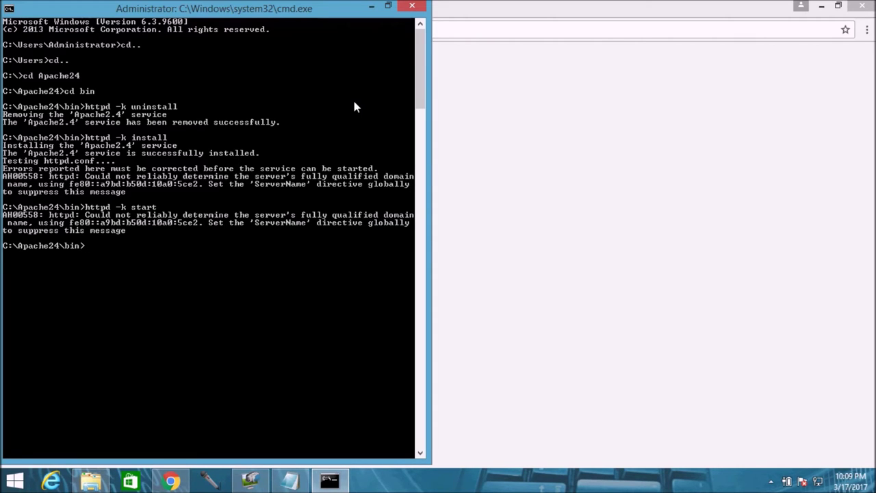
{"action": "key", "text": "Up"}
{"action": "key", "text": "BackSpace"}
{"action": "key", "text": "BackSpace"}
{"action": "key", "text": "BackSpace"}
{"action": "key", "text": "BackSpace"}
{"action": "type", "text": "stop"}
{"action": "key", "text": "BackSpace"}
{"action": "key", "text": "BackSpace"}
{"action": "key", "text": "BackSpace"}
{"action": "key", "text": "BackSpace"}
Step: Return to Chrome and load localhost again to check the running Apache server
{"action": "left_click", "coordinate": [548, 122]}
{"action": "left_click", "coordinate": [241, 31]}
{"action": "key", "text": "Return"}
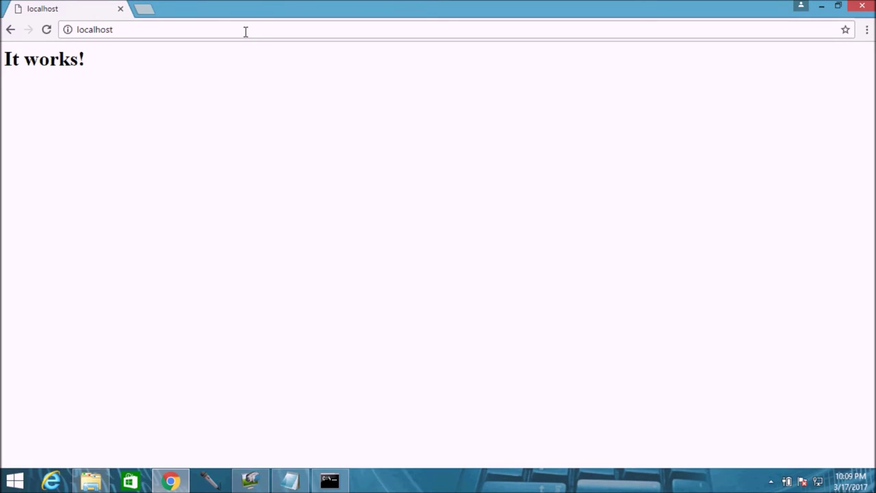
{"action": "left_click", "coordinate": [157, 68]}
Step: Copy the line "<?php echo phpinfo(); ?>" from the notes file in Notepad and paste it into a new document
{"action": "left_click", "coordinate": [293, 484]}
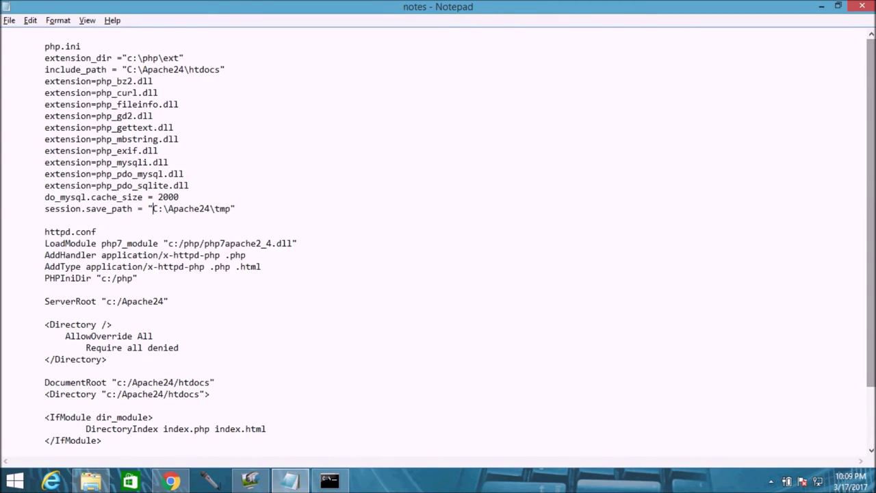
{"action": "scroll", "coordinate": [859, 283], "scroll_direction": "down", "scroll_amount": 2}
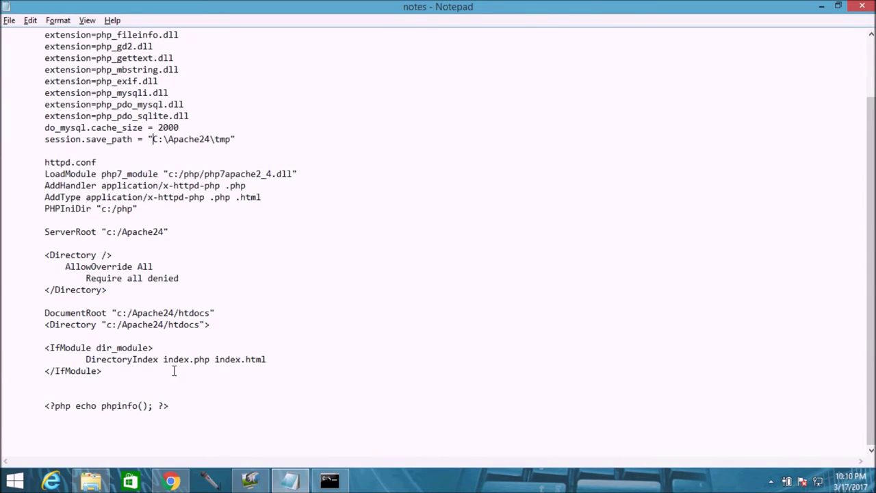
{"action": "left_click_drag", "start_coordinate": [188, 407], "coordinate": [42, 406]}
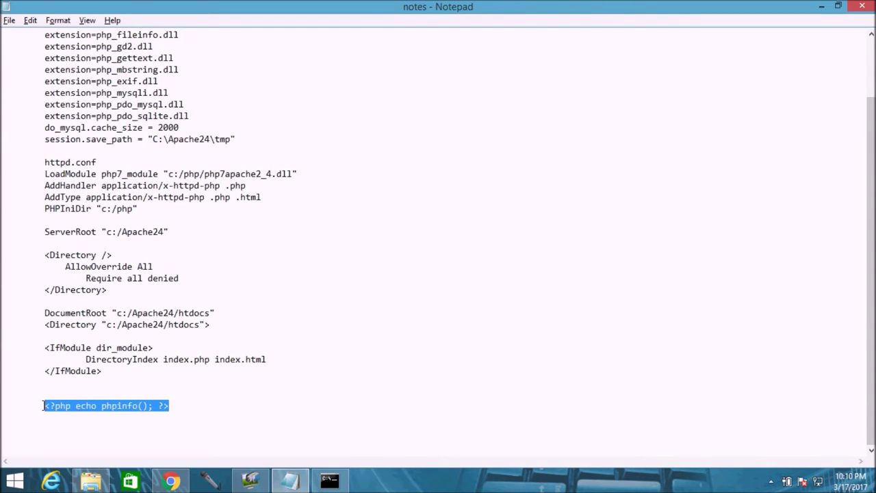
{"action": "key", "text": "ctrl+c"}
{"action": "key", "text": "ctrl+n"}
{"action": "key", "text": "ctrl+v"}
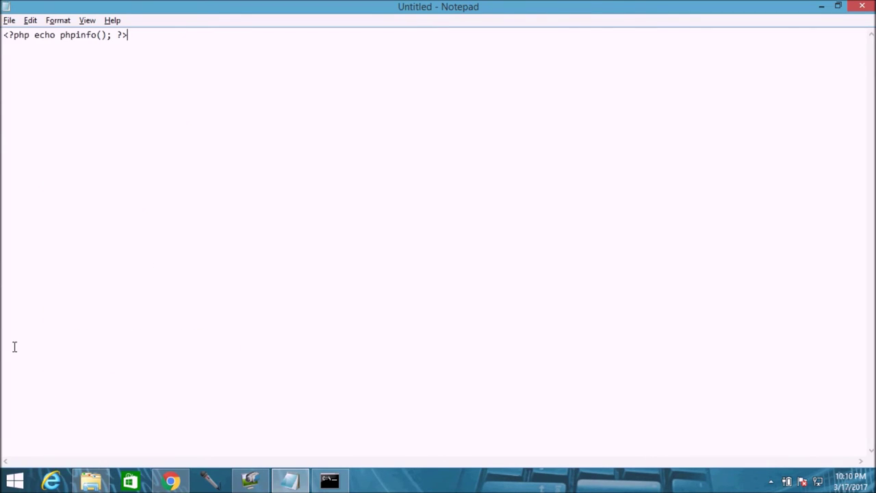
Step: Save the new document as index.php in the Apache24\htdocs folder and close Notepad
{"action": "left_click", "coordinate": [9, 21]}
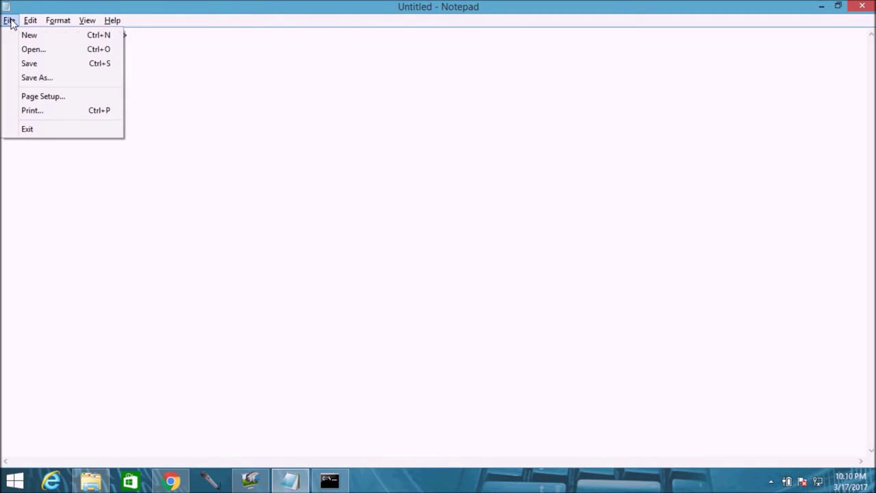
{"action": "left_click", "coordinate": [45, 80]}
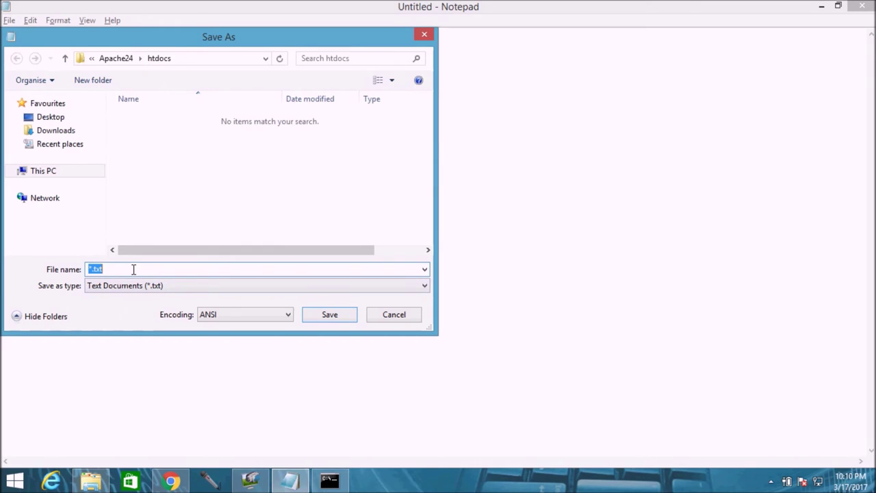
{"action": "type", "text": "index"}
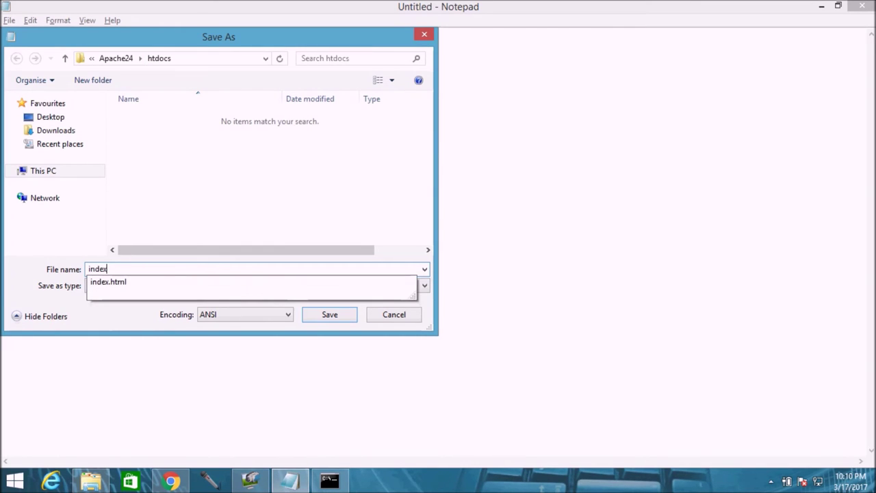
{"action": "type", "text": ".php"}
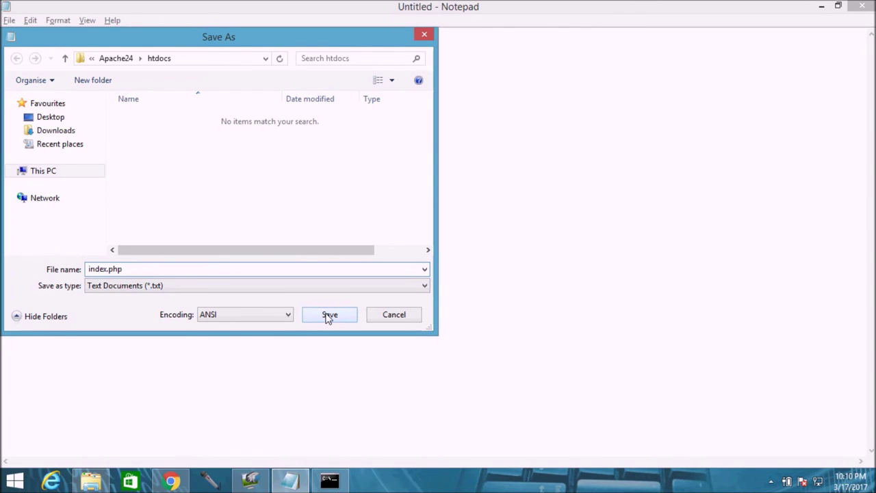
{"action": "left_click", "coordinate": [329, 317]}
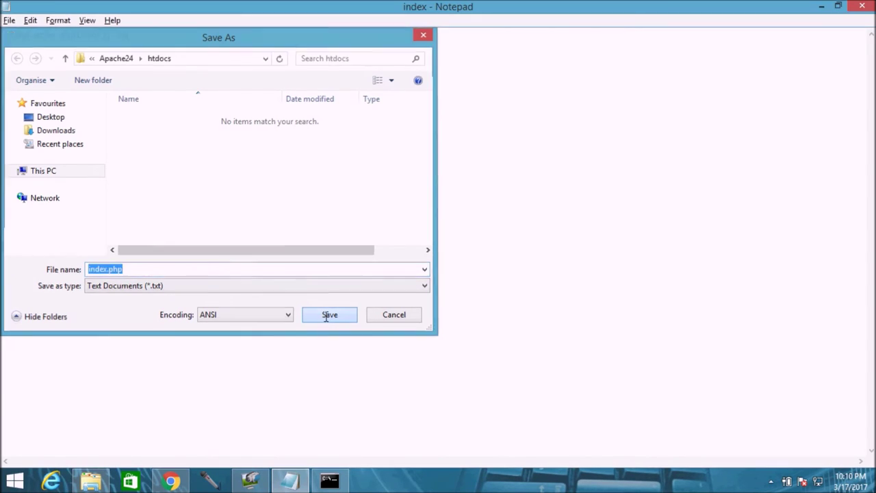
{"action": "left_click", "coordinate": [862, 6]}
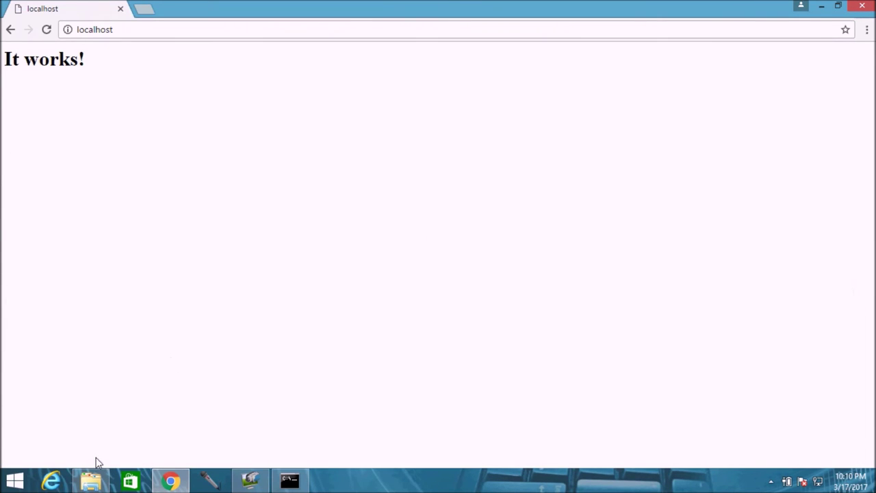
Step: In File Explorer, open Apache24\htdocs and delete the index HTML file
{"action": "left_click", "coordinate": [91, 482]}
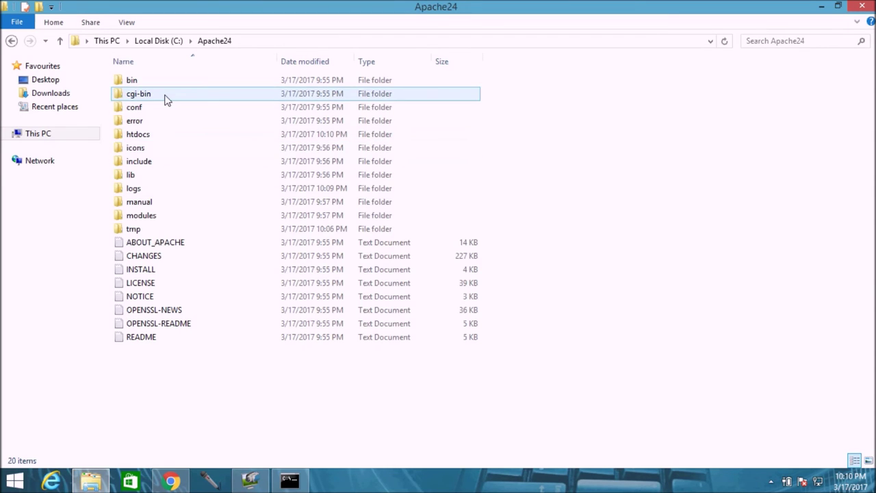
{"action": "double_click", "coordinate": [156, 135]}
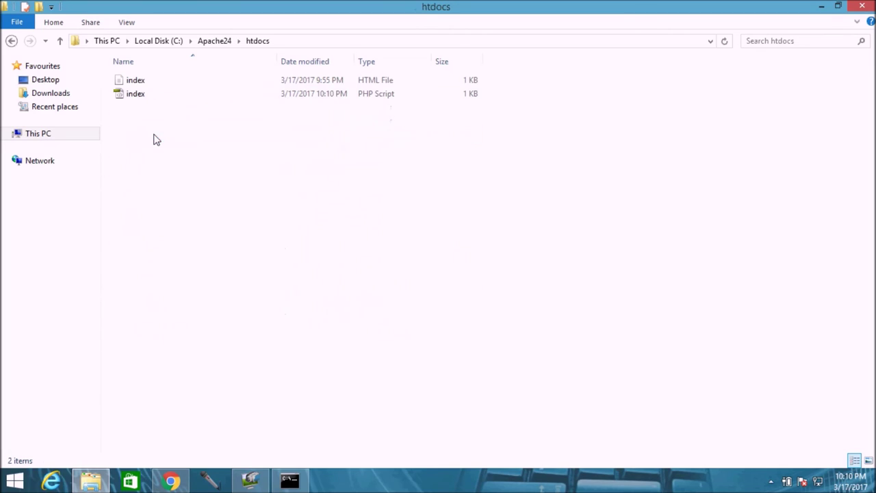
{"action": "left_click", "coordinate": [142, 82]}
{"action": "key", "text": "Delete"}
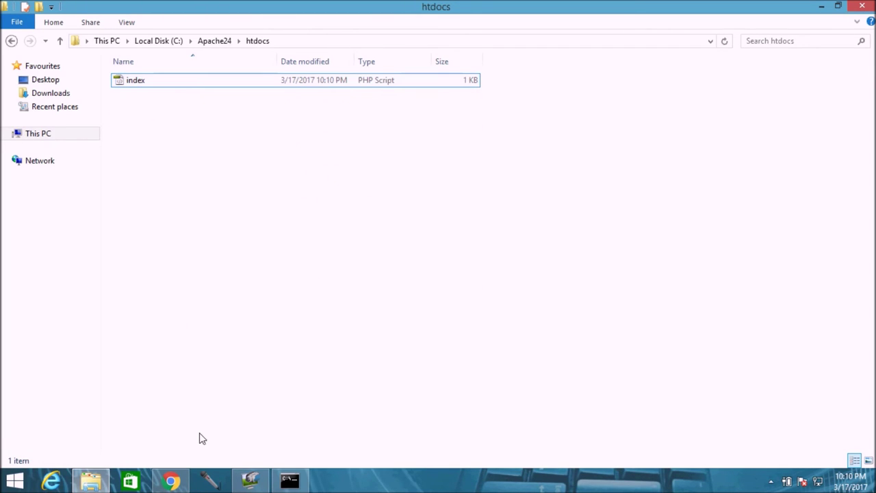
Step: Switch to Chrome, reload localhost to check the phpinfo page, and close the browser
{"action": "left_click", "coordinate": [173, 479]}
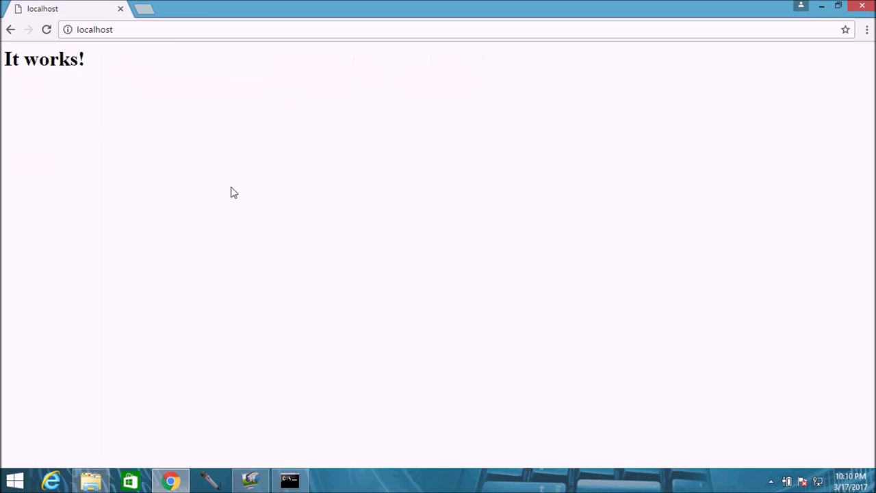
{"action": "key", "text": "F5"}
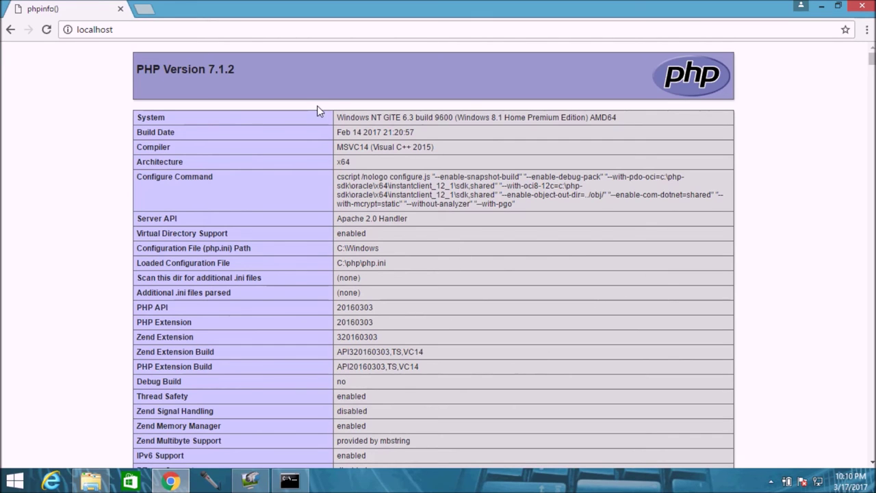
{"action": "left_click", "coordinate": [863, 5]}
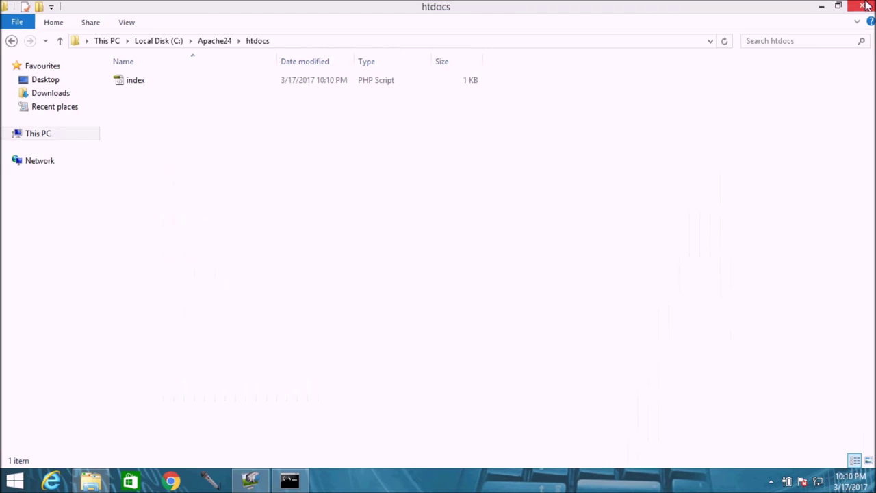
Step: Open the bin folder inside Apache24 and run ApacheMonitor
{"action": "left_click", "coordinate": [582, 164]}
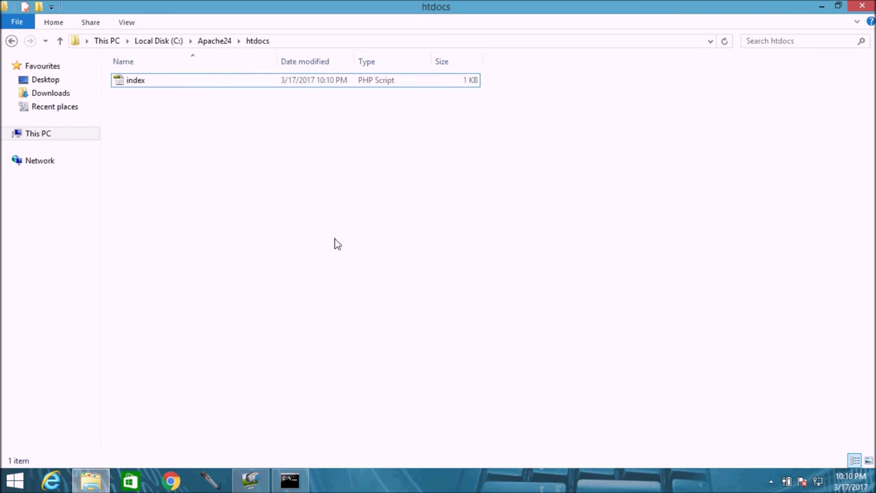
{"action": "left_click", "coordinate": [211, 42]}
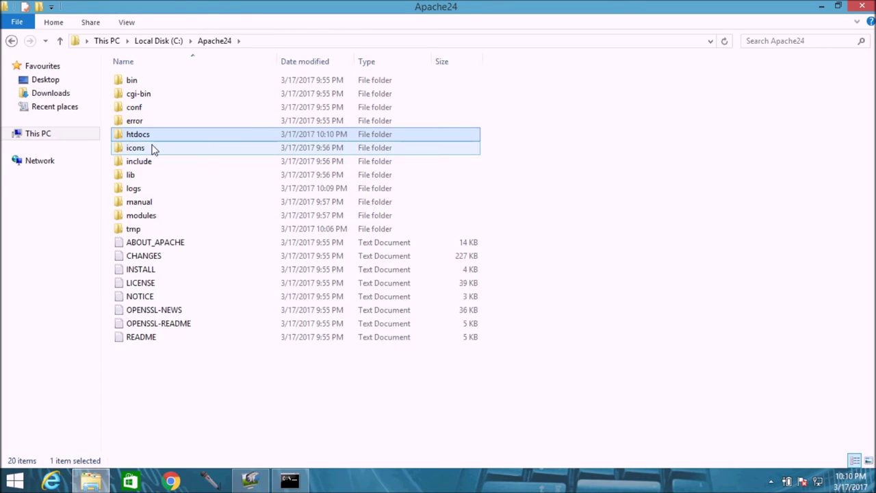
{"action": "double_click", "coordinate": [155, 80]}
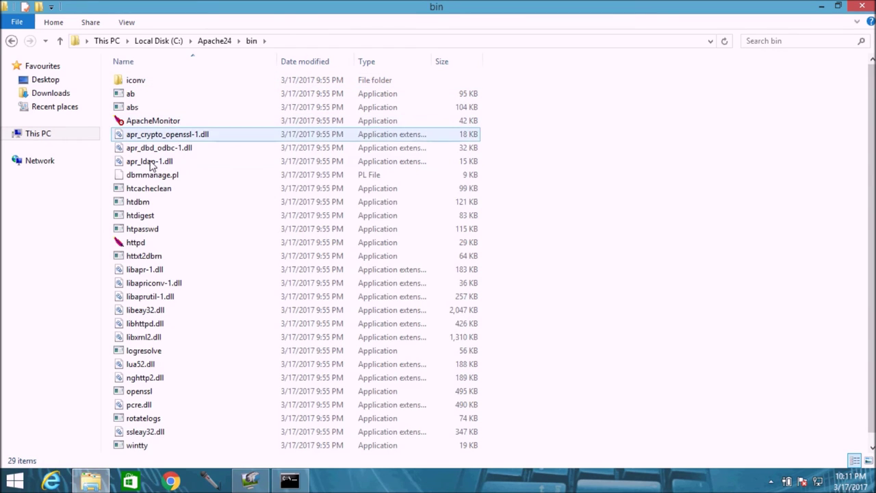
{"action": "left_click", "coordinate": [139, 245]}
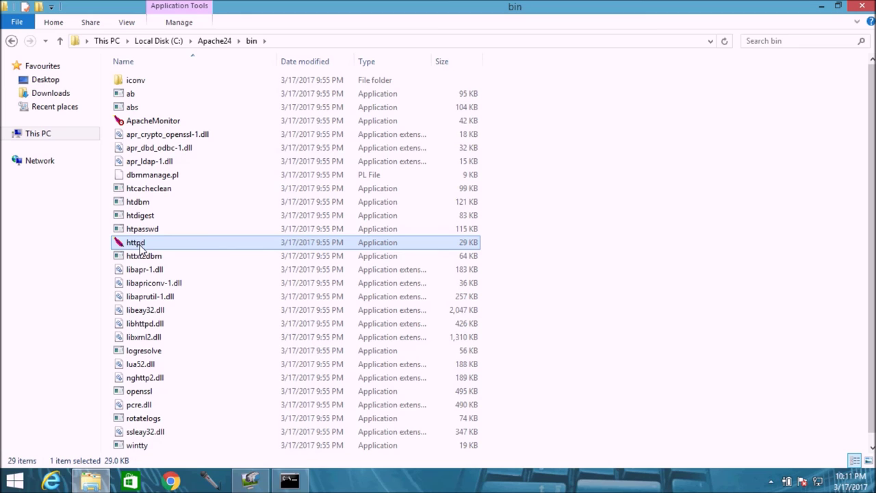
{"action": "double_click", "coordinate": [140, 248]}
{"action": "left_click", "coordinate": [200, 120]}
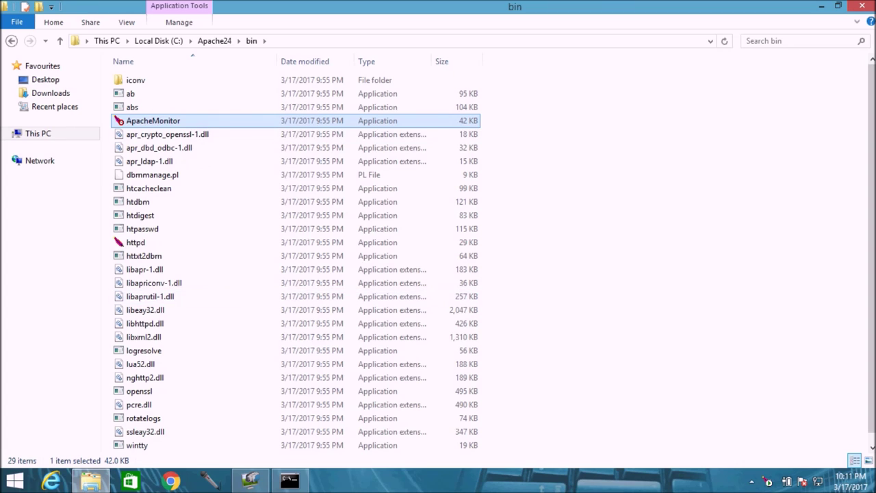
Step: Examine the start, stop and restart options for the Apache2.4 service in Apache Monitor, and dismiss them
{"action": "left_click", "coordinate": [767, 483]}
{"action": "mouse_move", "coordinate": [780, 472]}
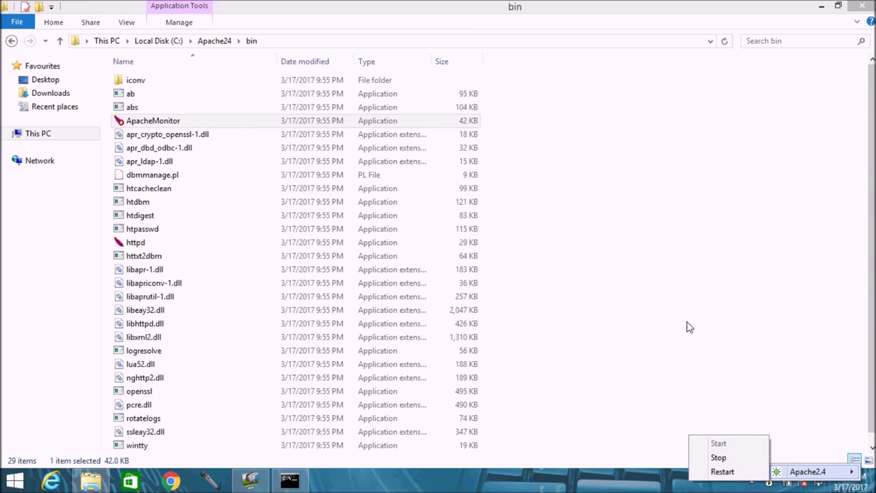
{"action": "left_click", "coordinate": [712, 260]}
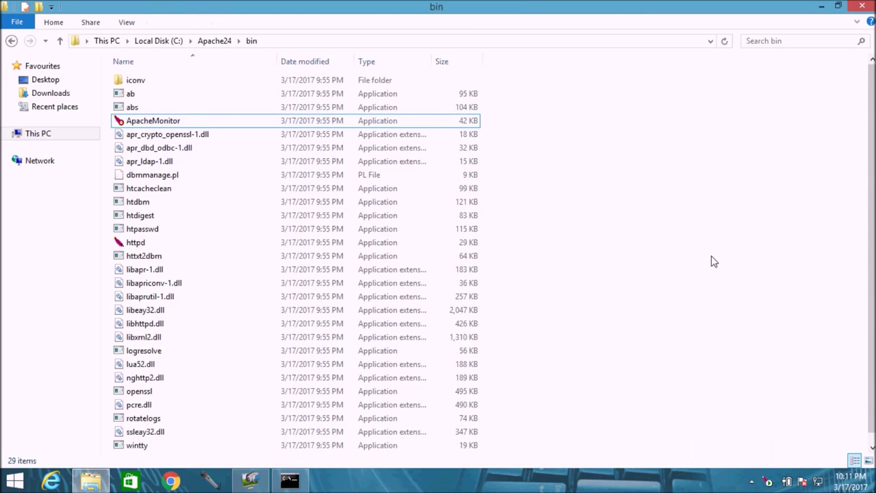
Step: Close the bin folder window and the Command Prompt window
{"action": "left_click", "coordinate": [859, 6]}
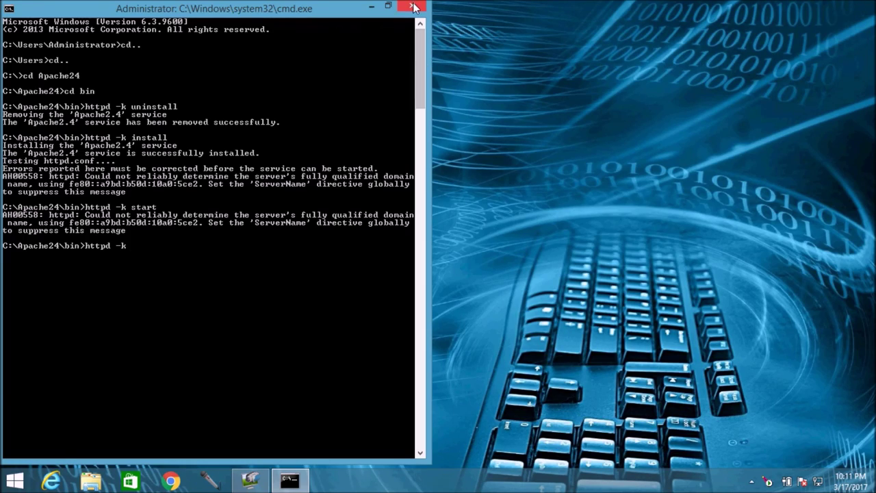
{"action": "left_click", "coordinate": [414, 7]}
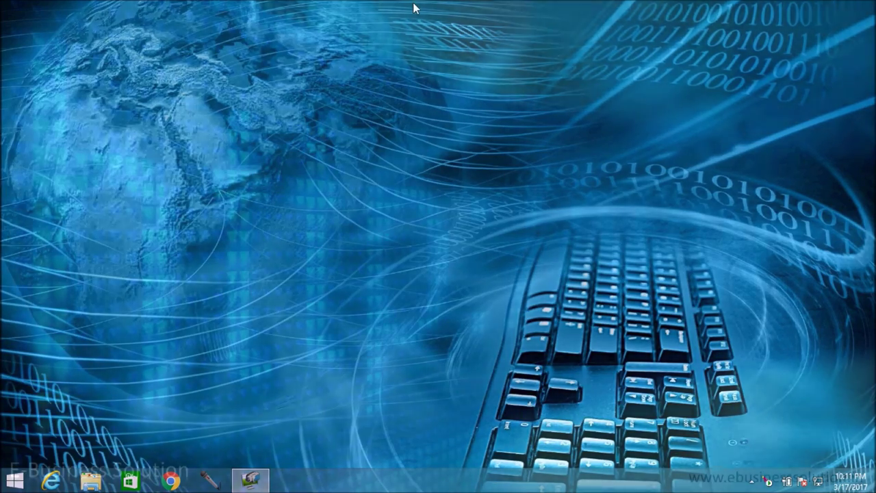